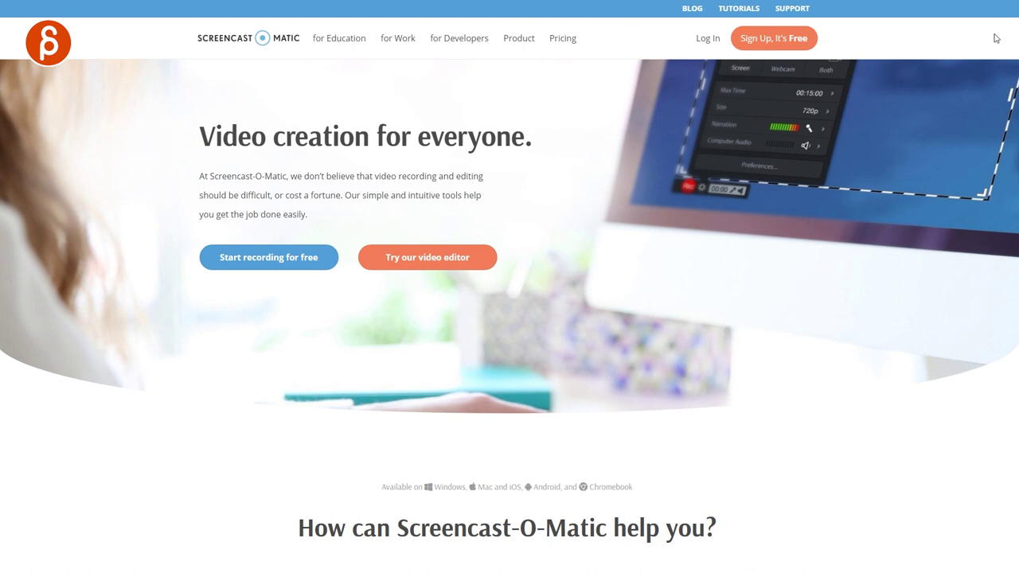
Scroll the site, play the Overlay Arrow tutorial video, then close it.
scroll(1006, 116, "down", 5)
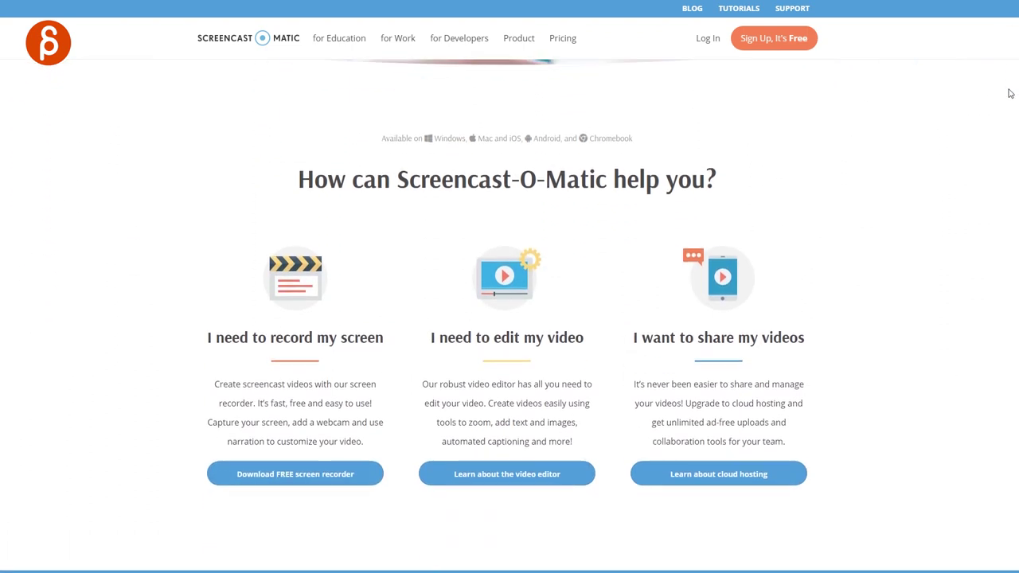
scroll(1006, 115, "down", 8)
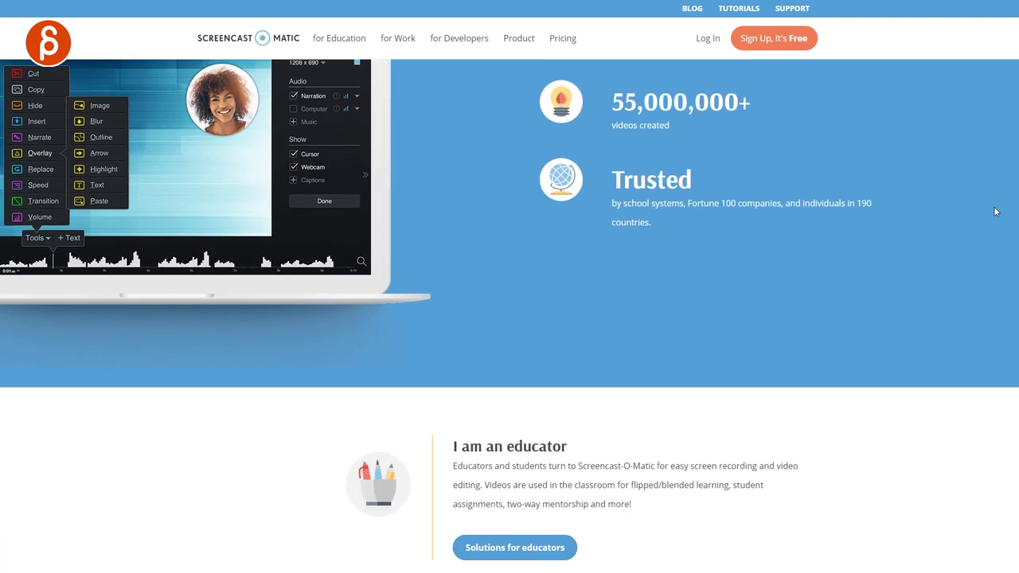
scroll(983, 250, "down", 12)
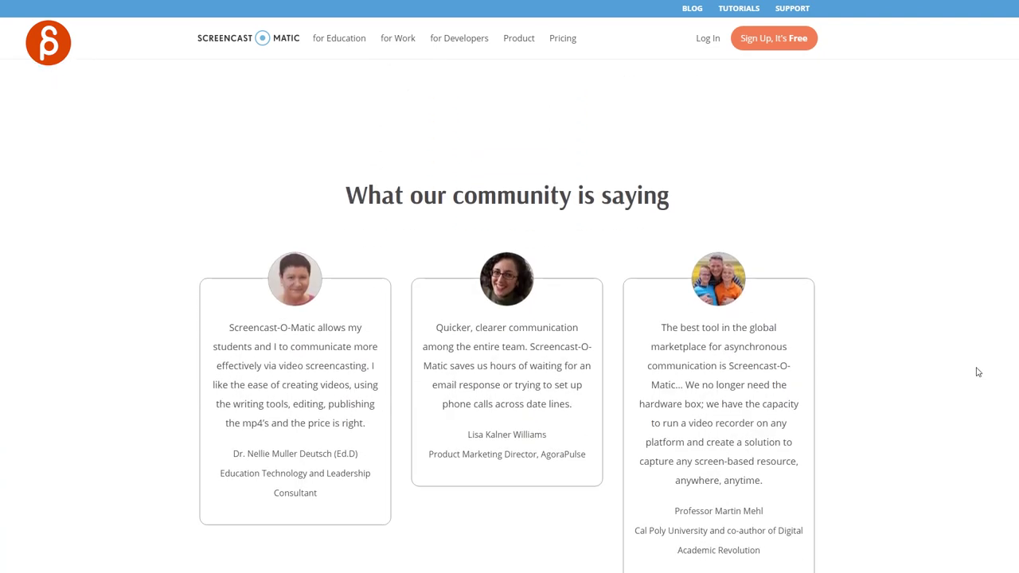
scroll(986, 436, "down", 4)
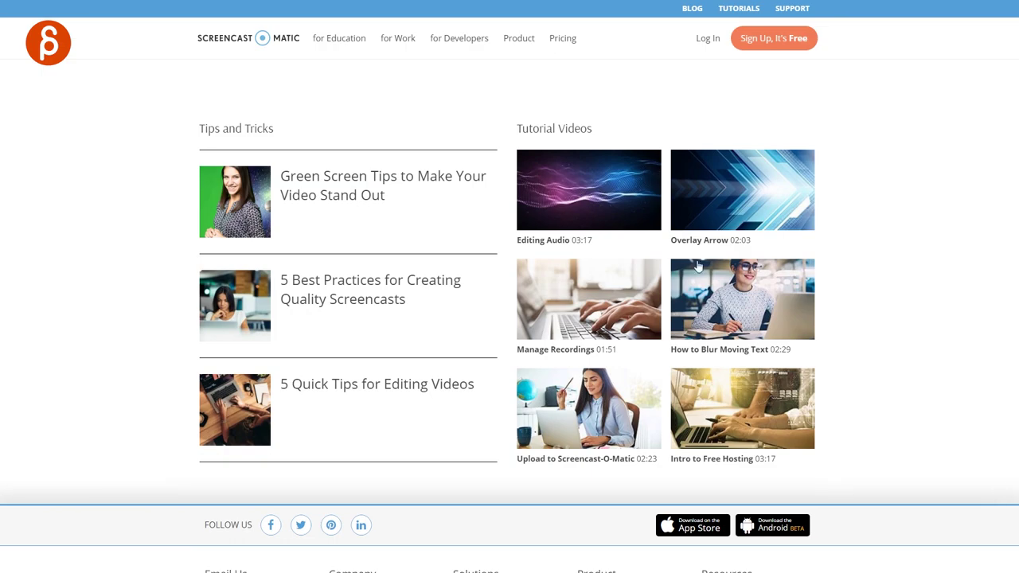
left_click(713, 212)
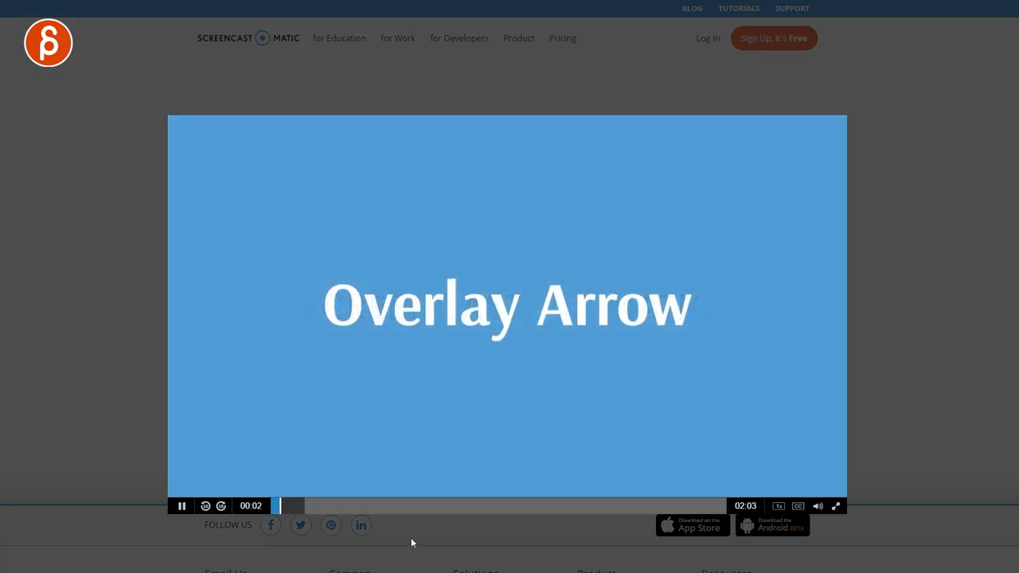
left_click(927, 372)
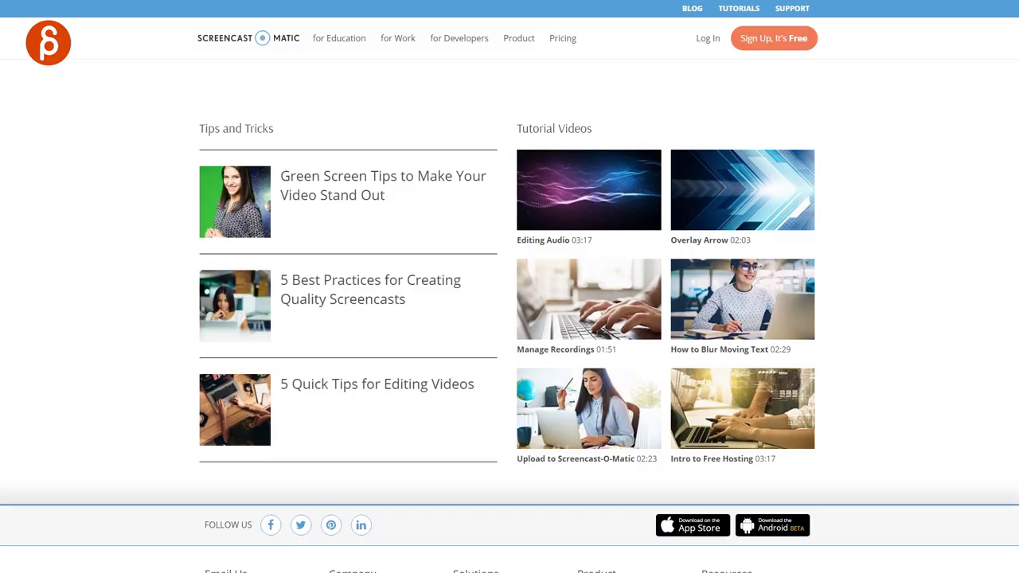
scroll(509, 318, "up", 10)
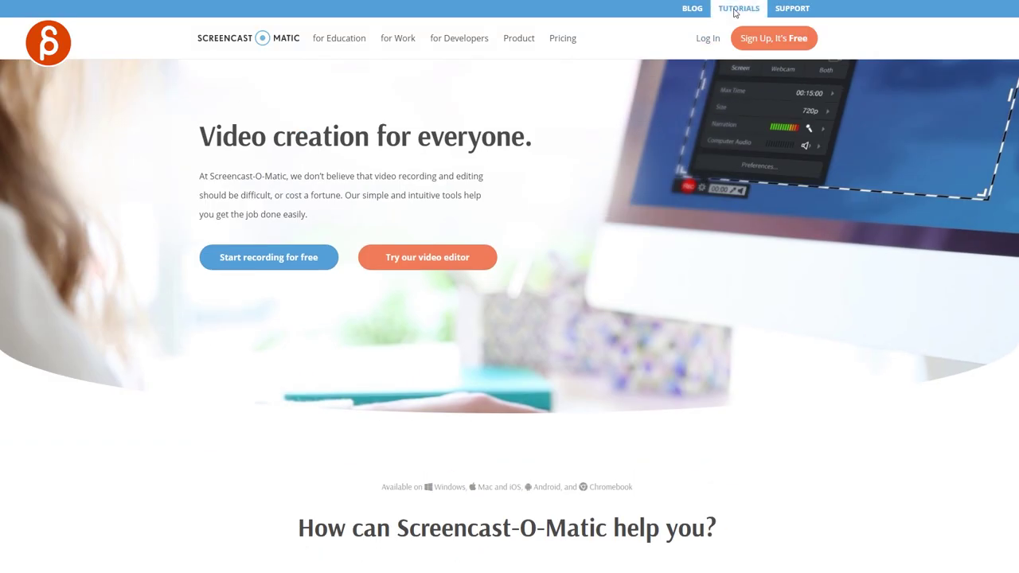
Browse the Training and Tutorials page, then the Screencast-O-Matic blog.
left_click(731, 8)
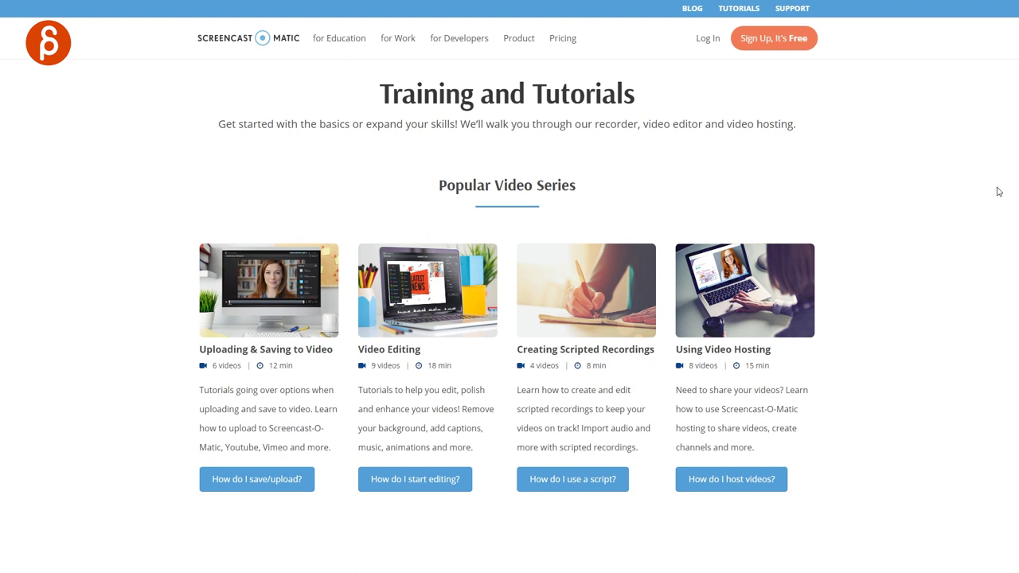
scroll(1008, 295, "down", 7)
scroll(1003, 239, "up", 7)
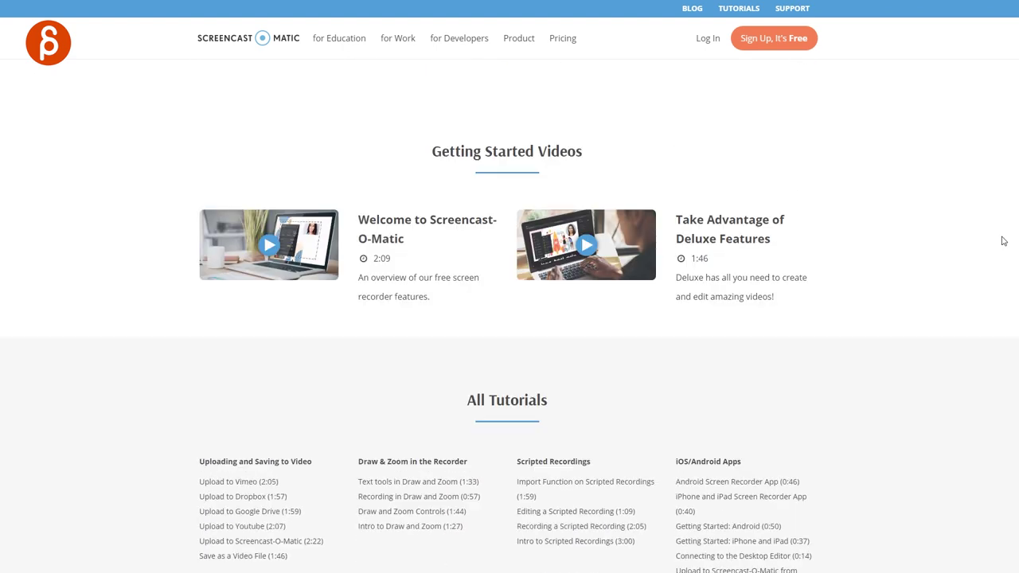
left_click(692, 8)
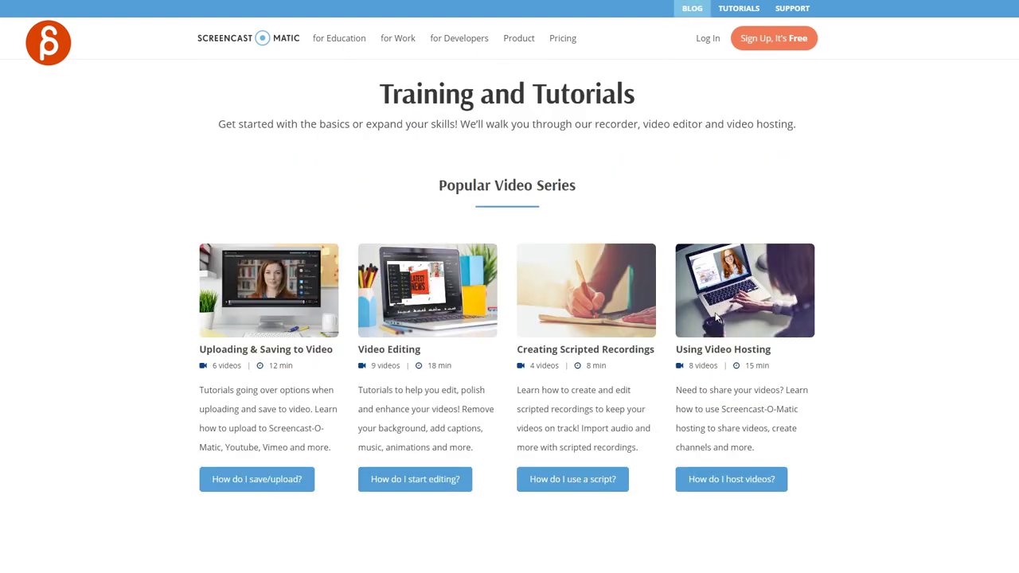
scroll(1008, 194, "down", 5)
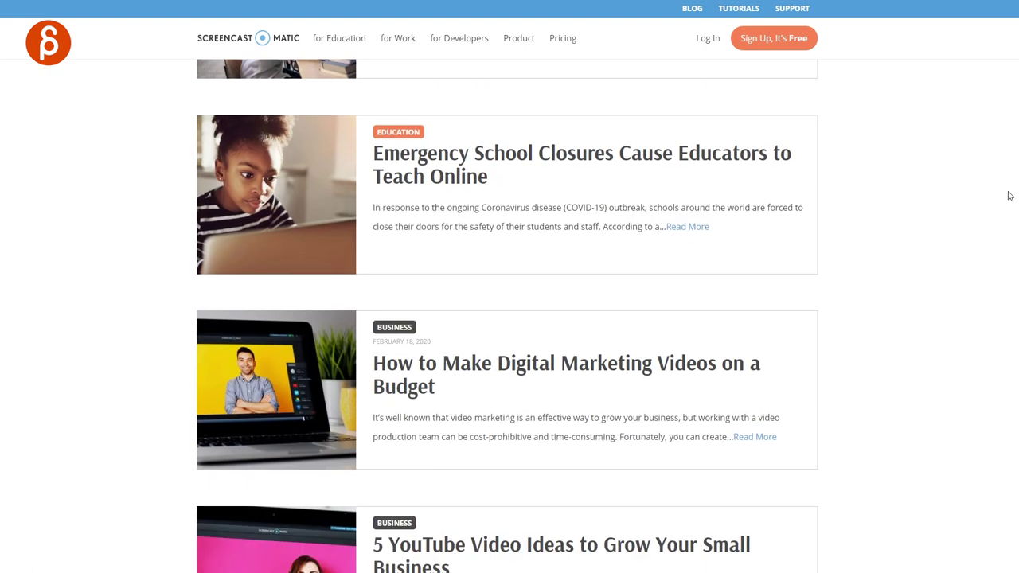
scroll(1008, 193, "up", 5)
Visit the Pricing, for Developers and for Work pages, ending on for Education.
mouse_move(534, 49)
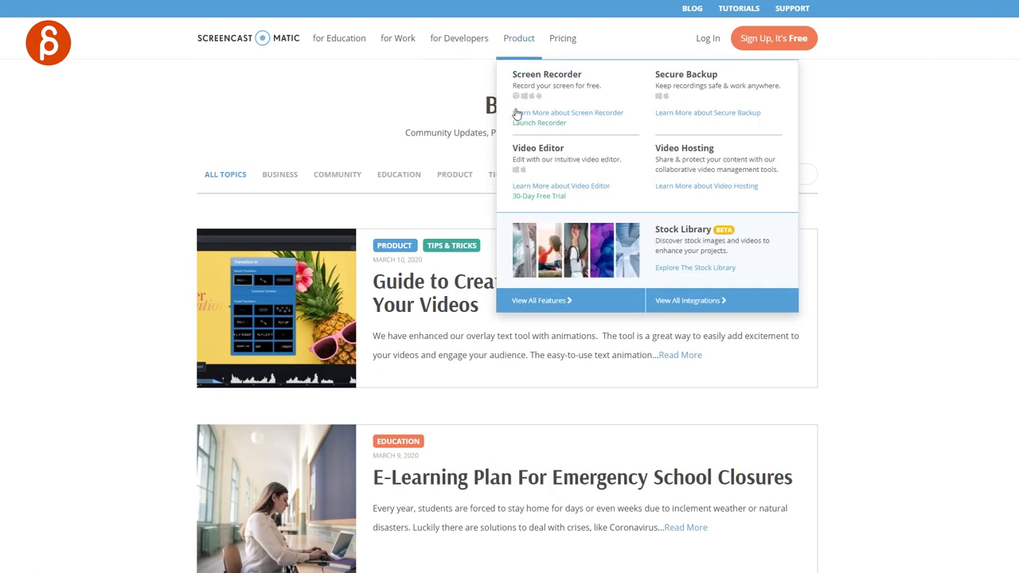
left_click(562, 39)
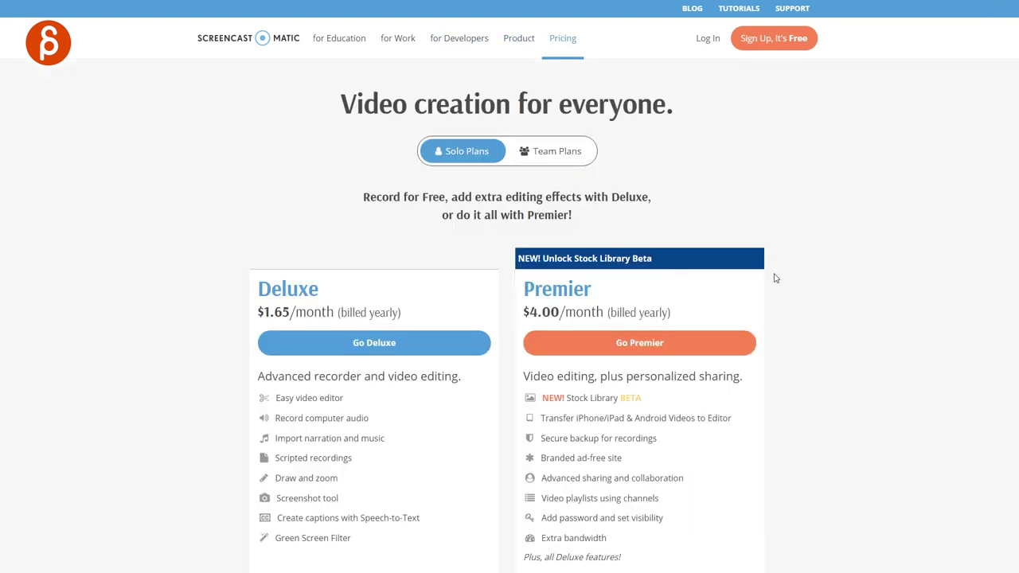
scroll(1010, 114, "down", 3)
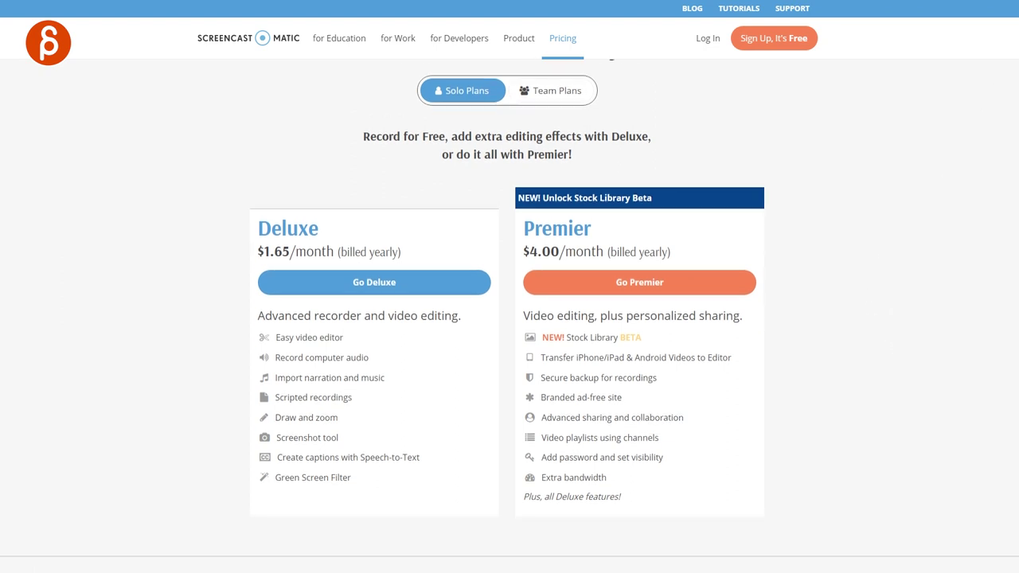
scroll(1006, 161, "up", 3)
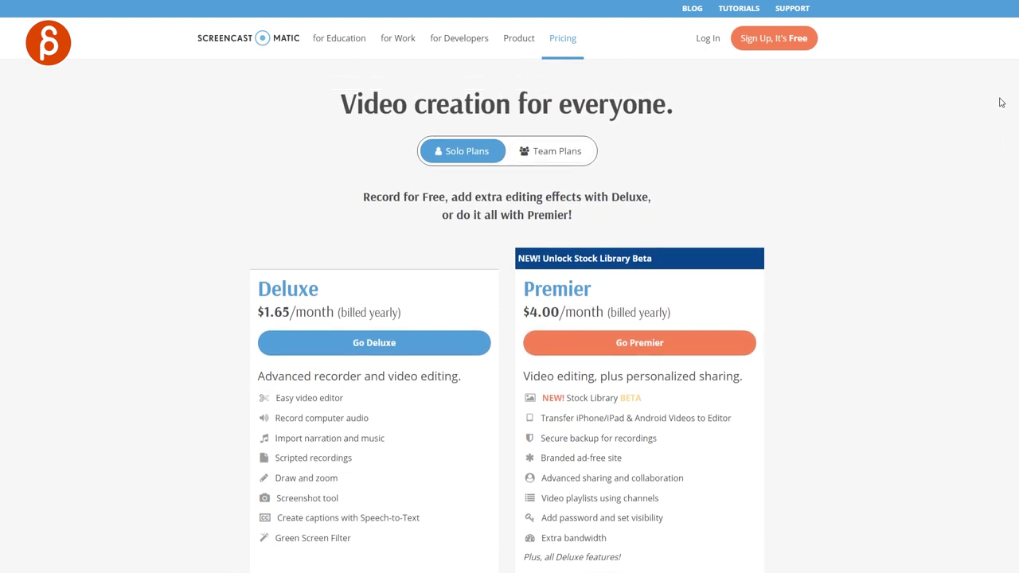
left_click(434, 39)
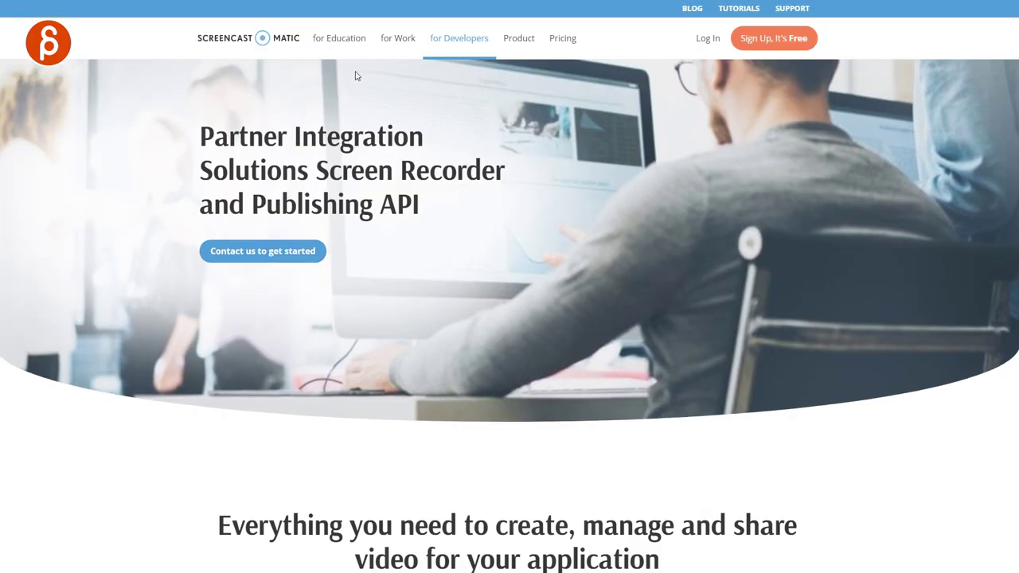
left_click(397, 38)
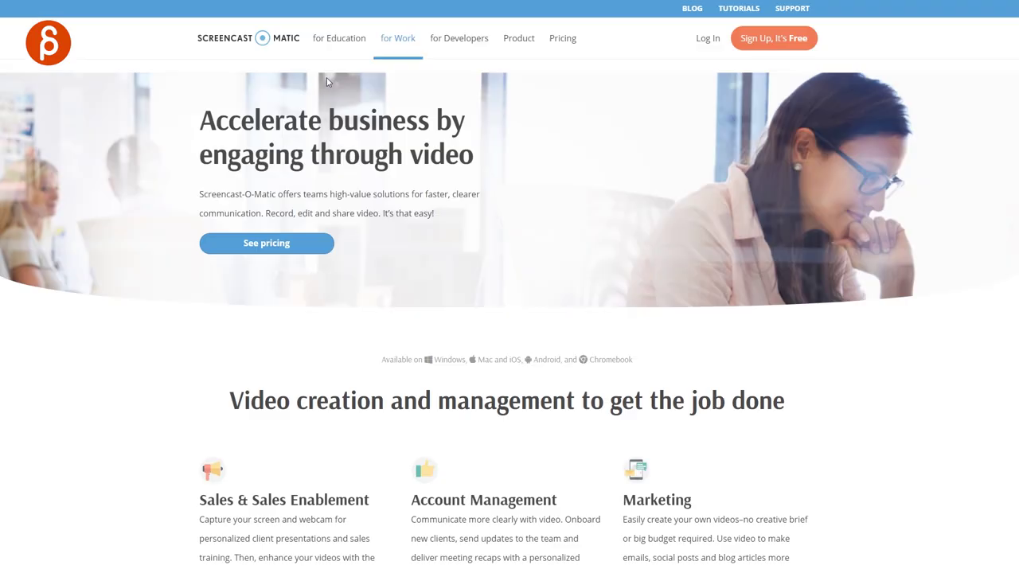
left_click(348, 38)
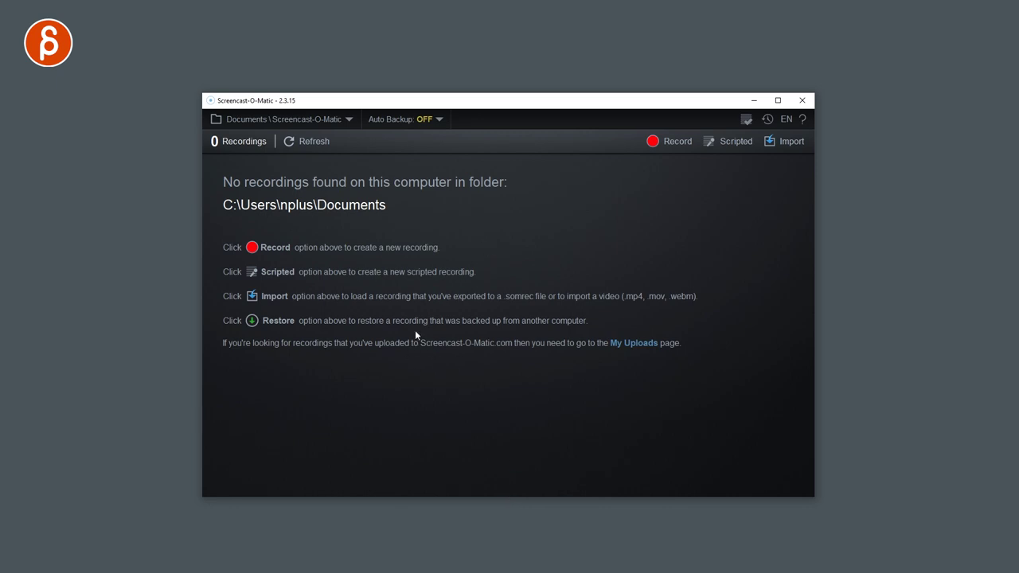
Cancel the Import dialog without choosing a file and launch the recorder for a new recording.
mouse_move(425, 124)
left_click(776, 143)
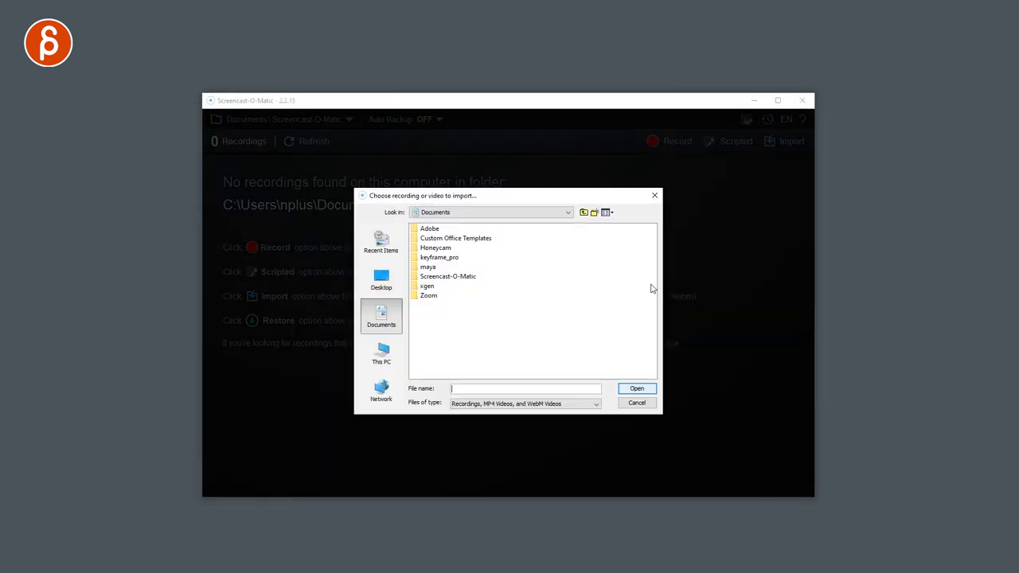
left_click(655, 195)
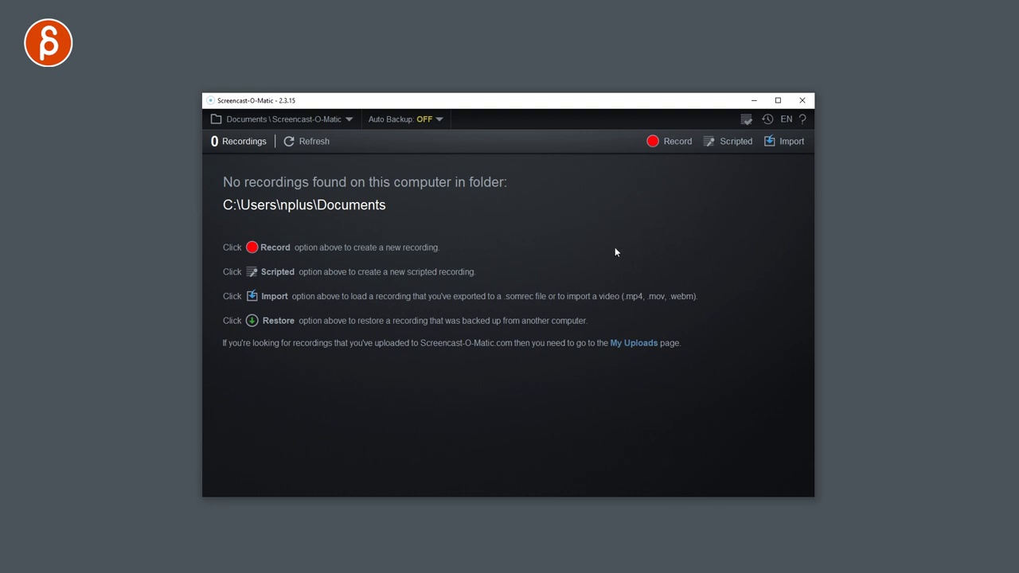
left_click(654, 142)
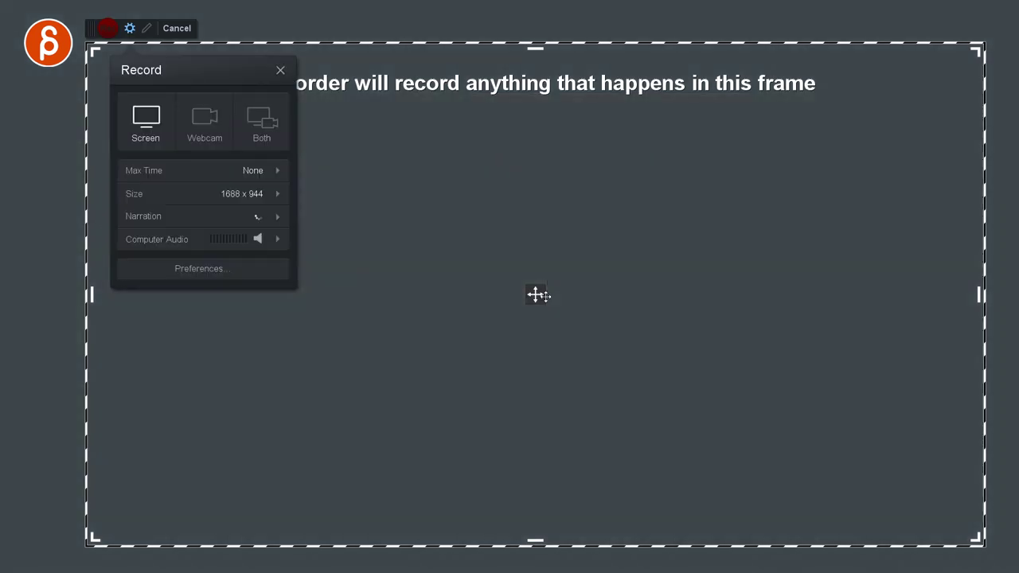
Reposition the capture frame and resize it, trying 720p and then 1080p.
mouse_move(539, 295)
left_mouse_down()
mouse_move(530, 270)
mouse_move(523, 285)
left_mouse_up()
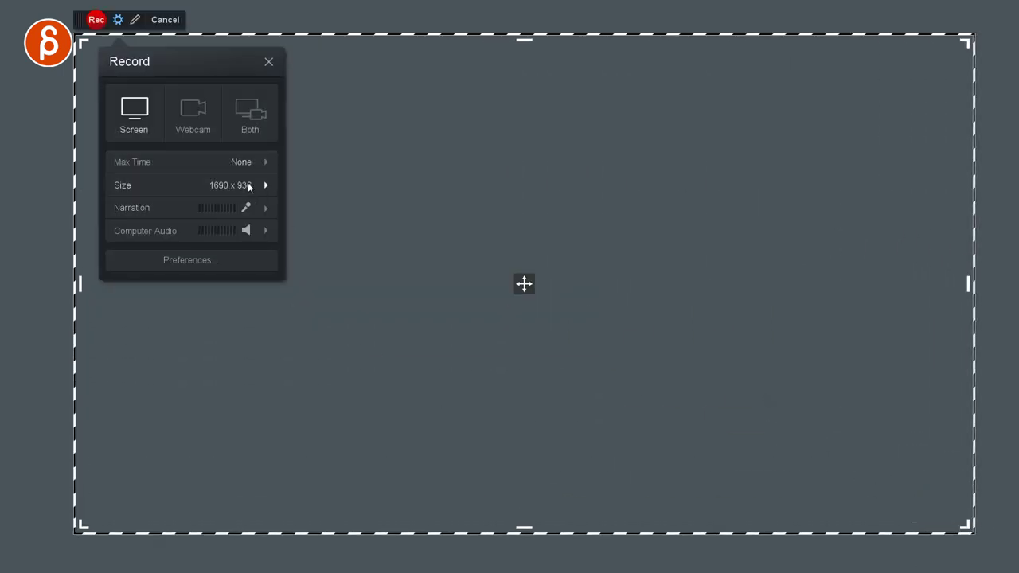
left_click(249, 187)
left_click(316, 172)
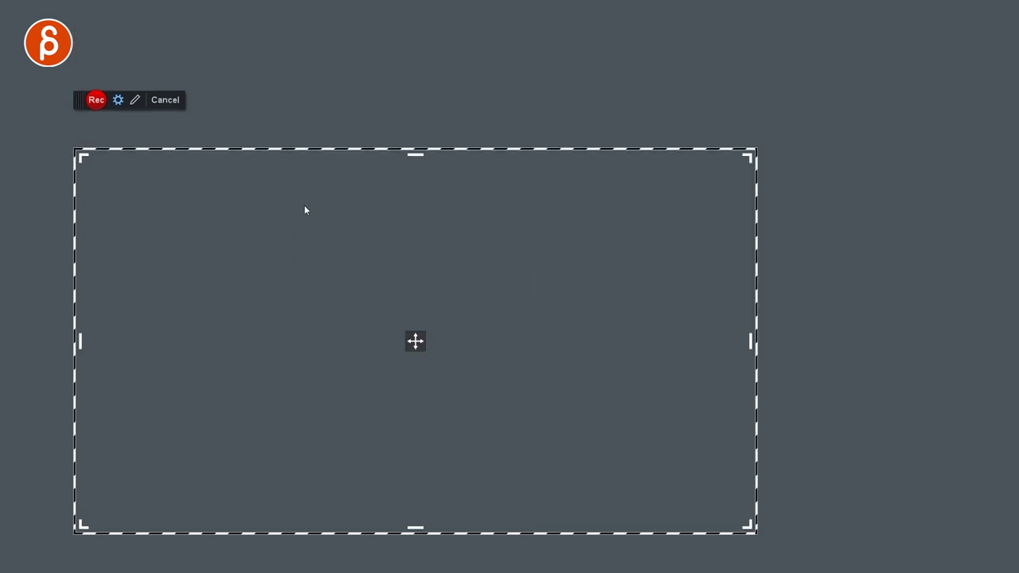
left_click_drag(416, 340, 456, 293)
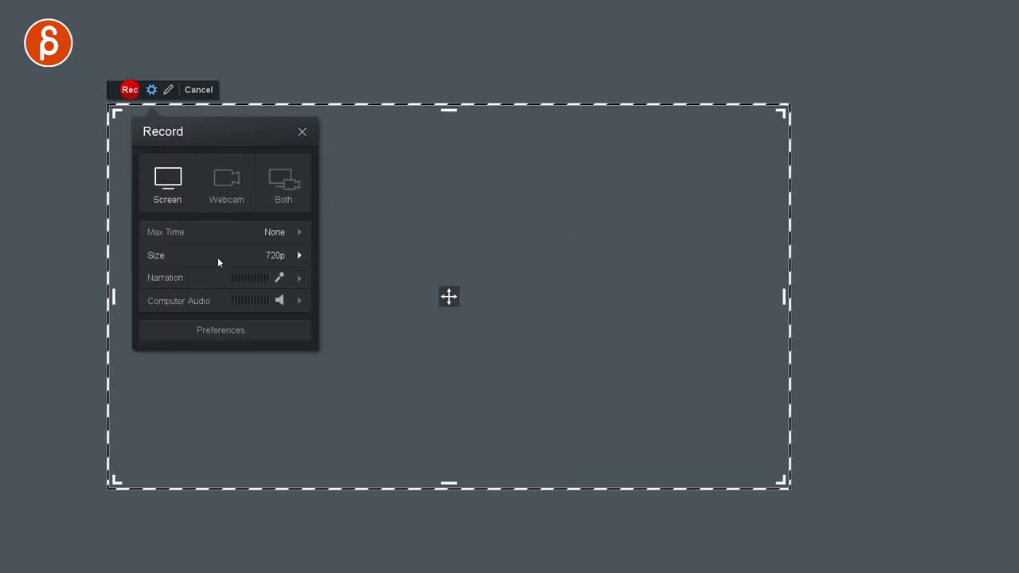
left_click(291, 256)
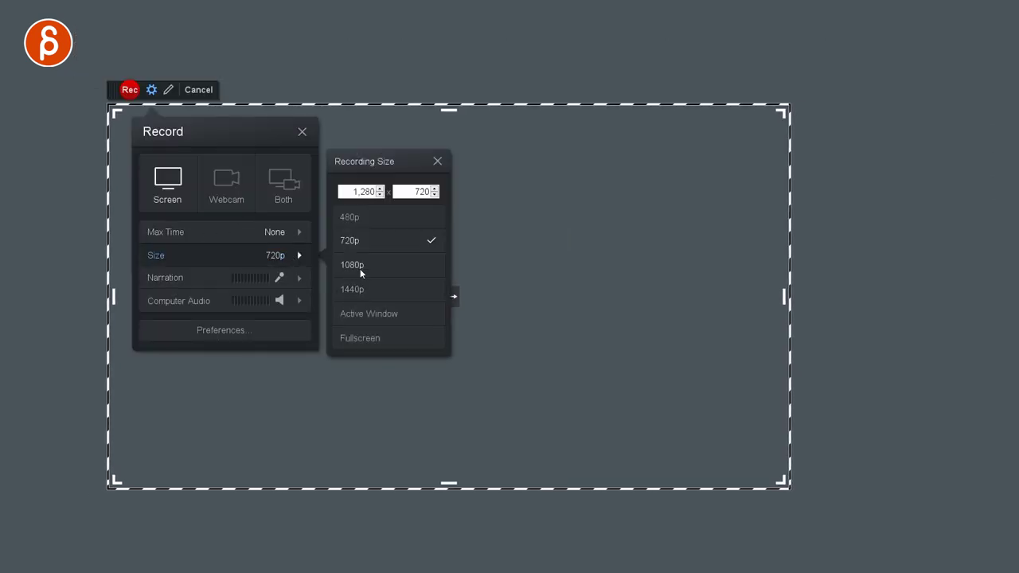
left_click(360, 266)
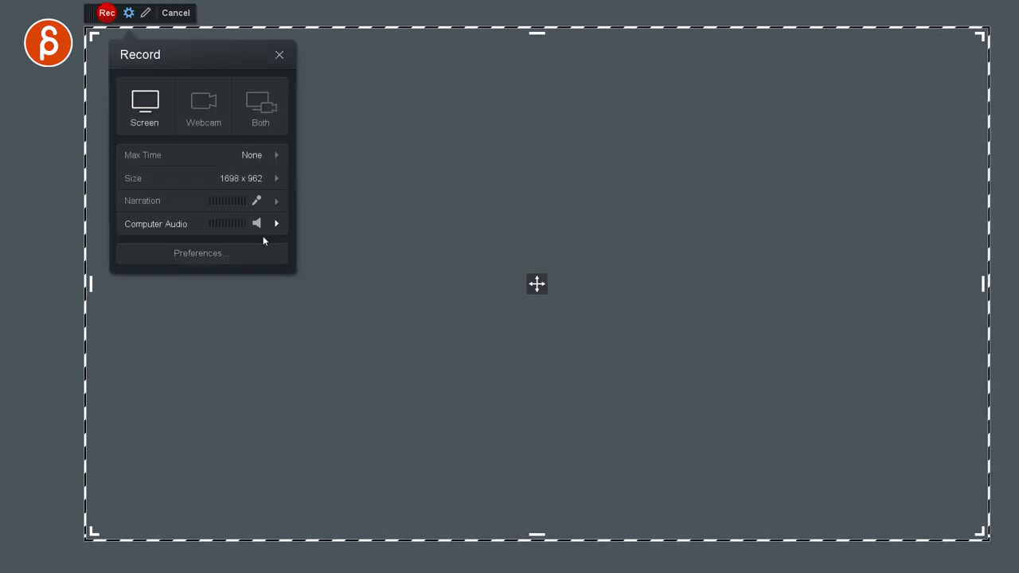
Review Max Time (left at None), the narration microphone and computer audio options.
left_click(255, 162)
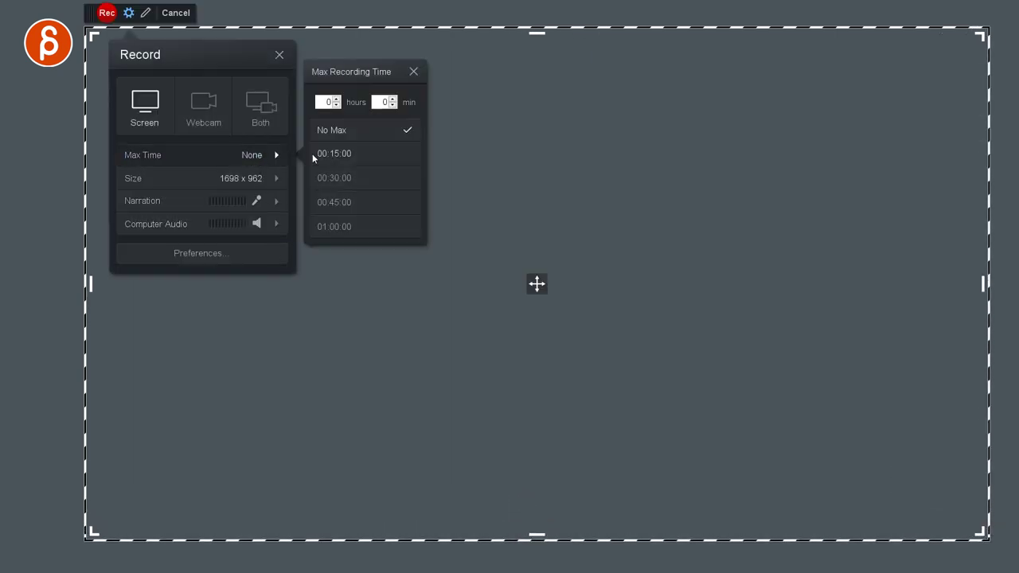
left_click(227, 204)
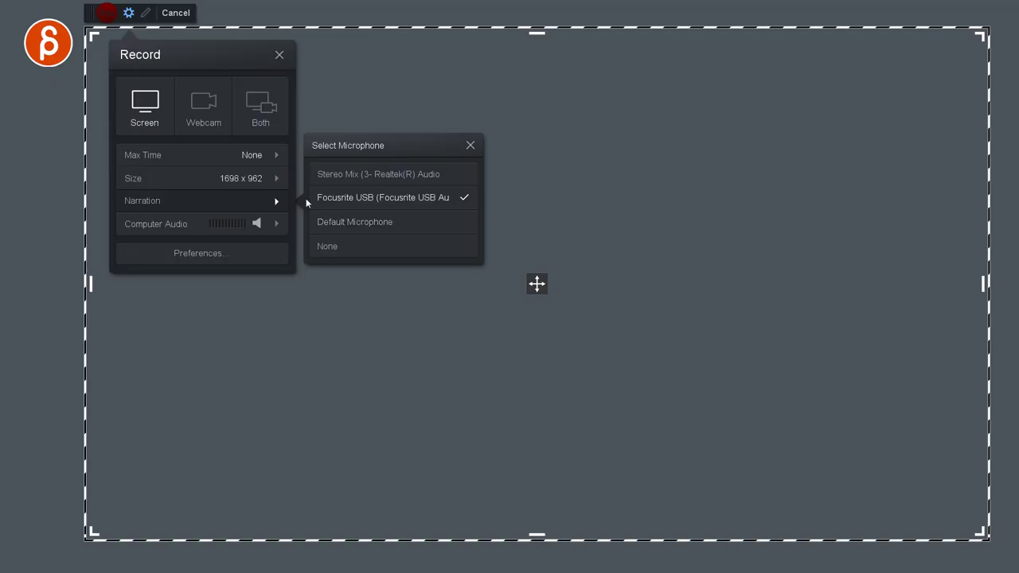
mouse_move(230, 224)
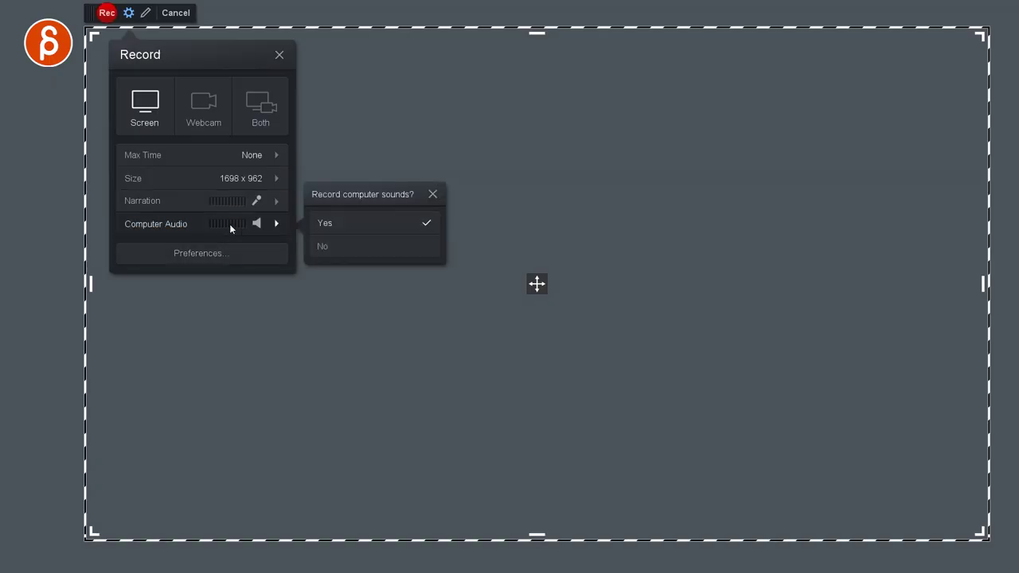
left_click(327, 223)
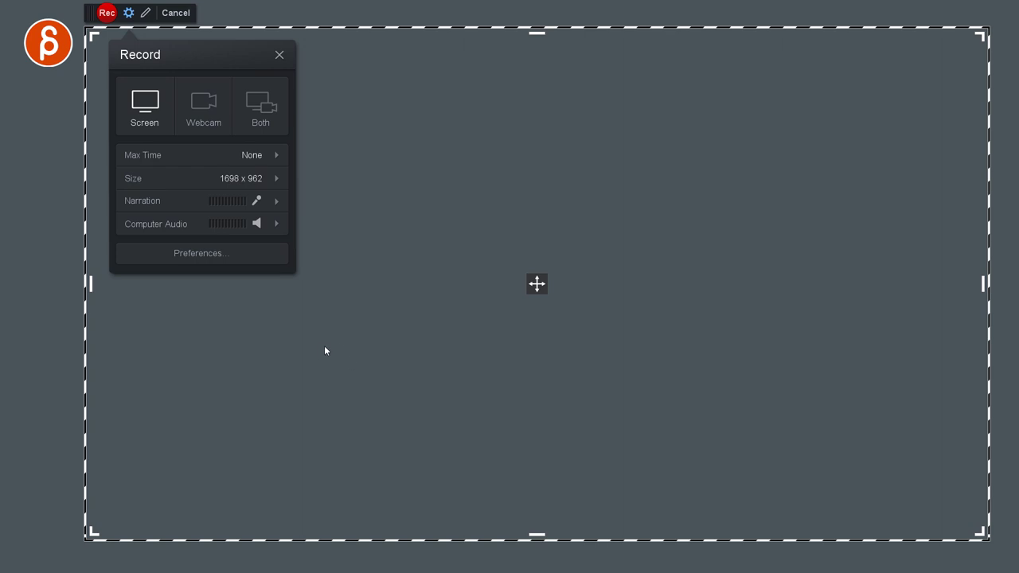
In recorder Preferences, set the pause hotkey to Ctrl+P and turn Count Down on.
left_click(199, 255)
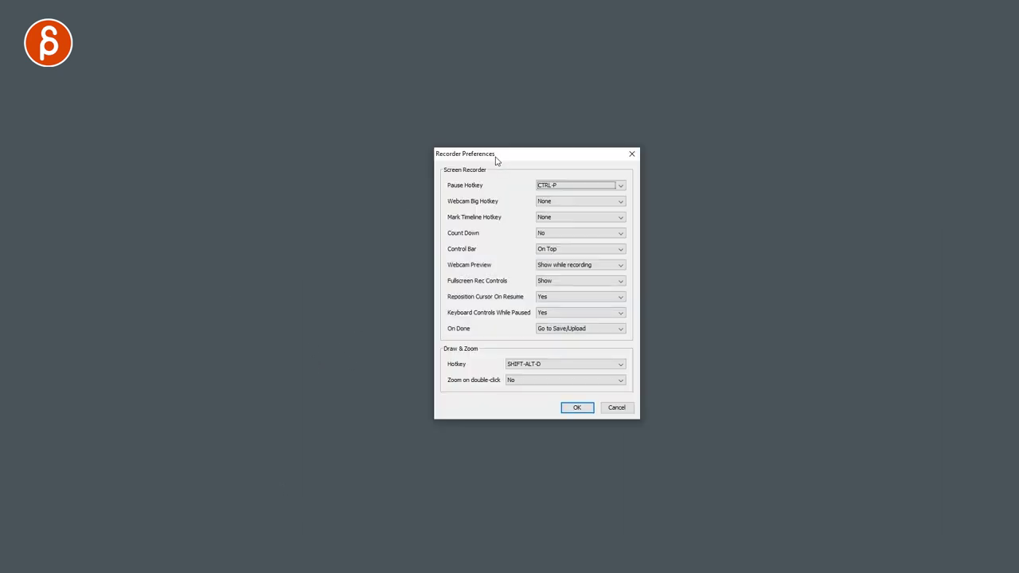
left_click_drag(495, 160, 414, 165)
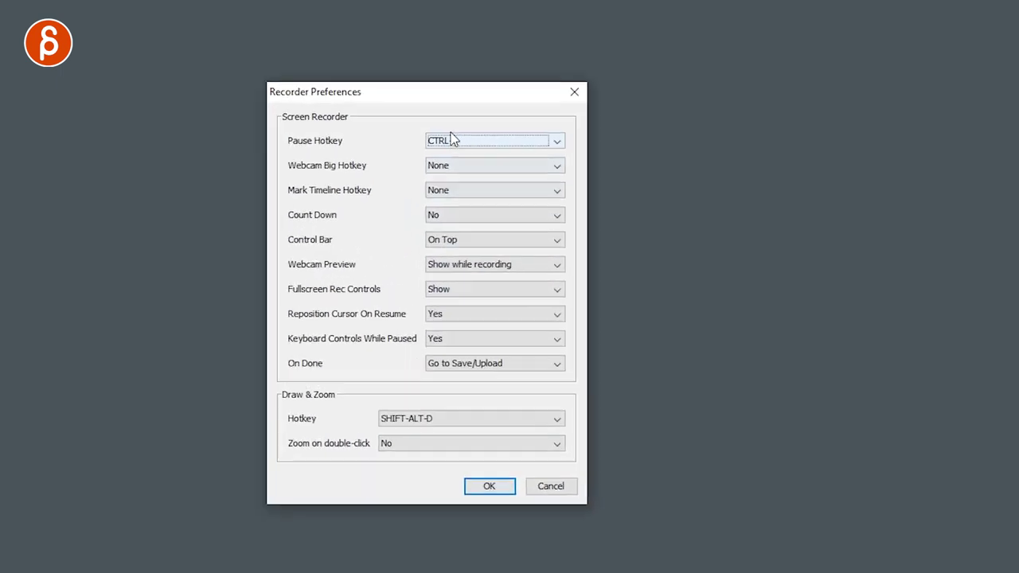
key("ctrl+p")
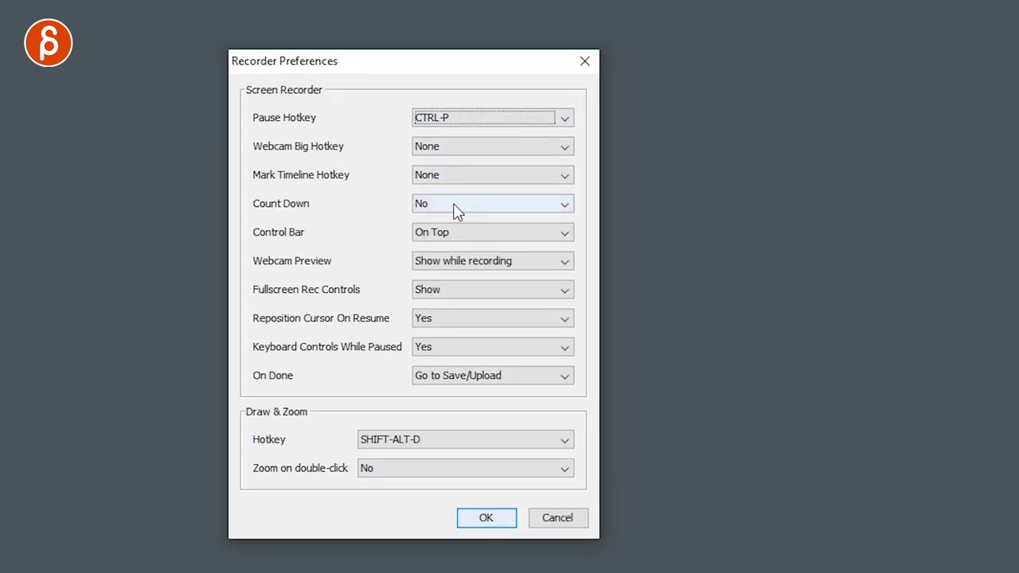
left_click(456, 205)
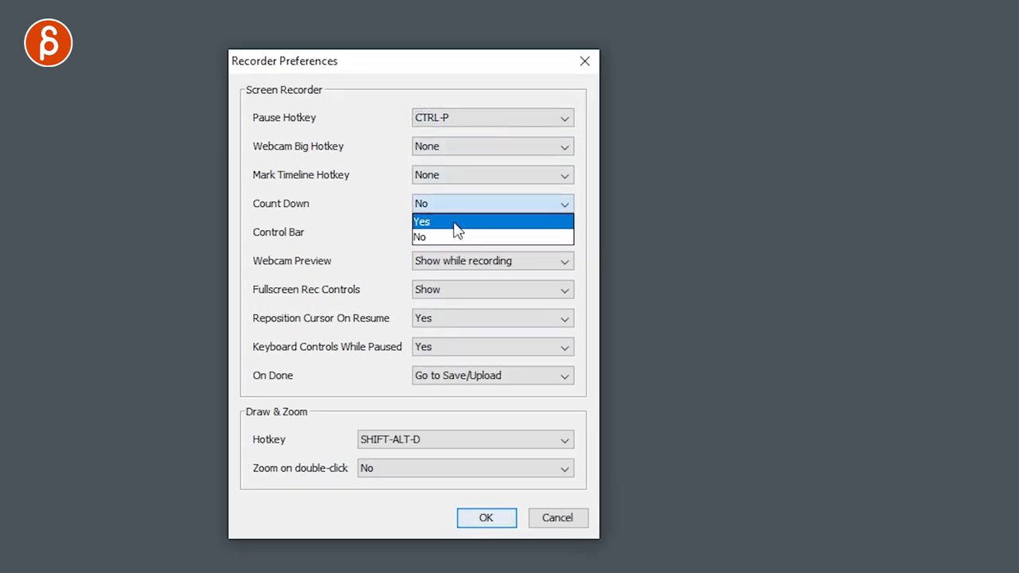
left_click(457, 223)
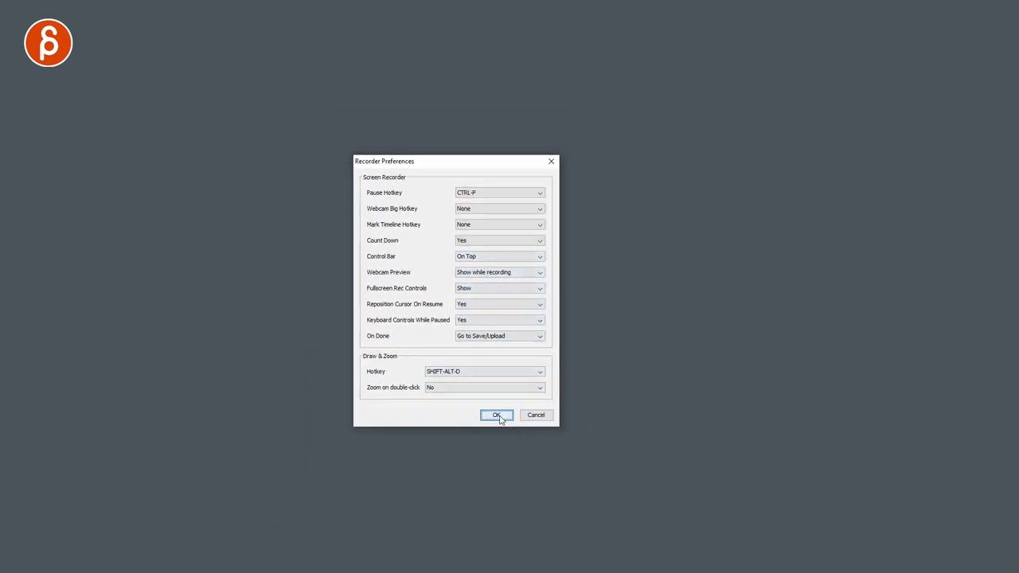
left_click(496, 415)
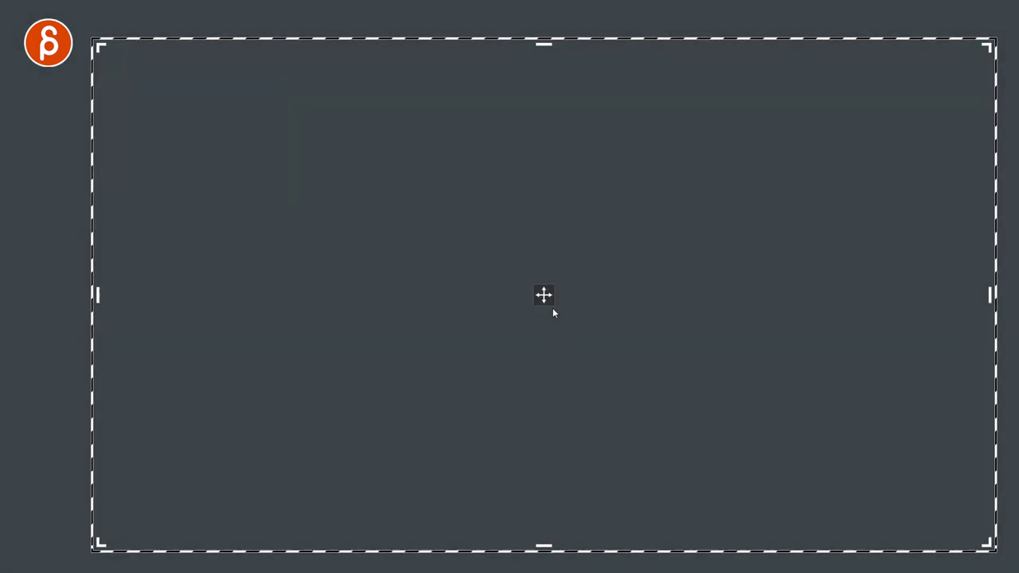
Reopen Preferences and set Zoom on double-click to Yes.
left_click(135, 25)
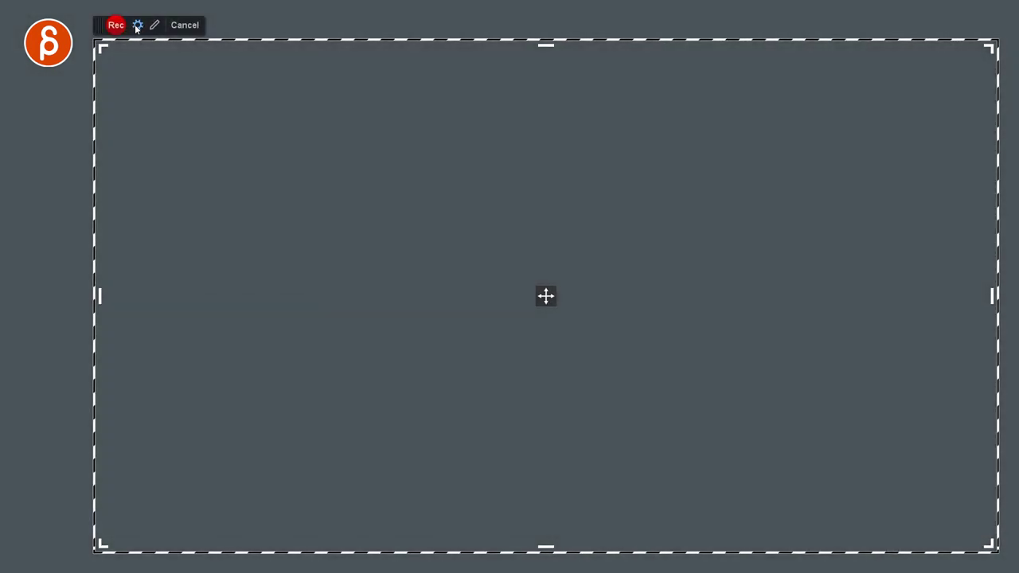
left_click(137, 25)
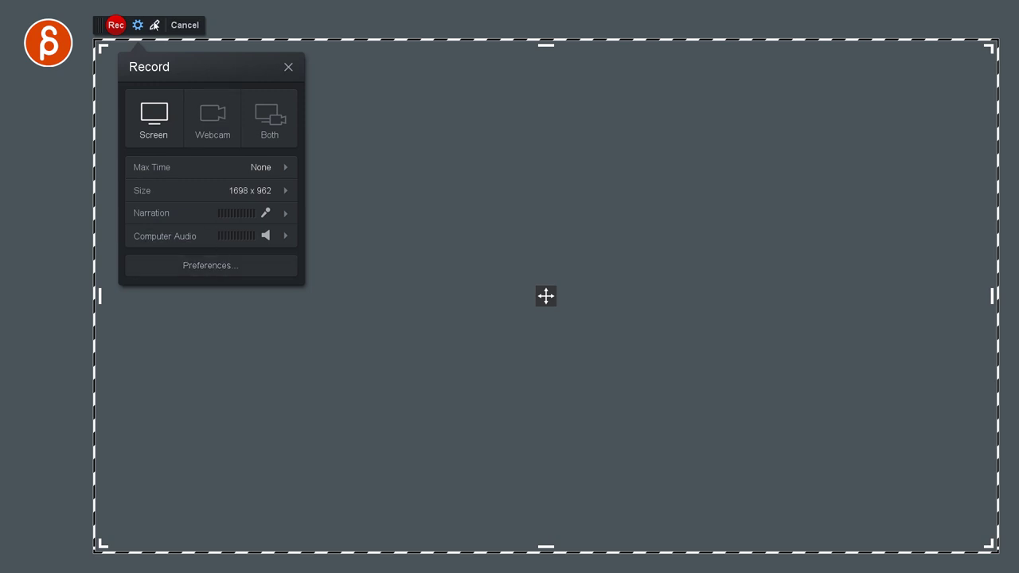
left_click(202, 269)
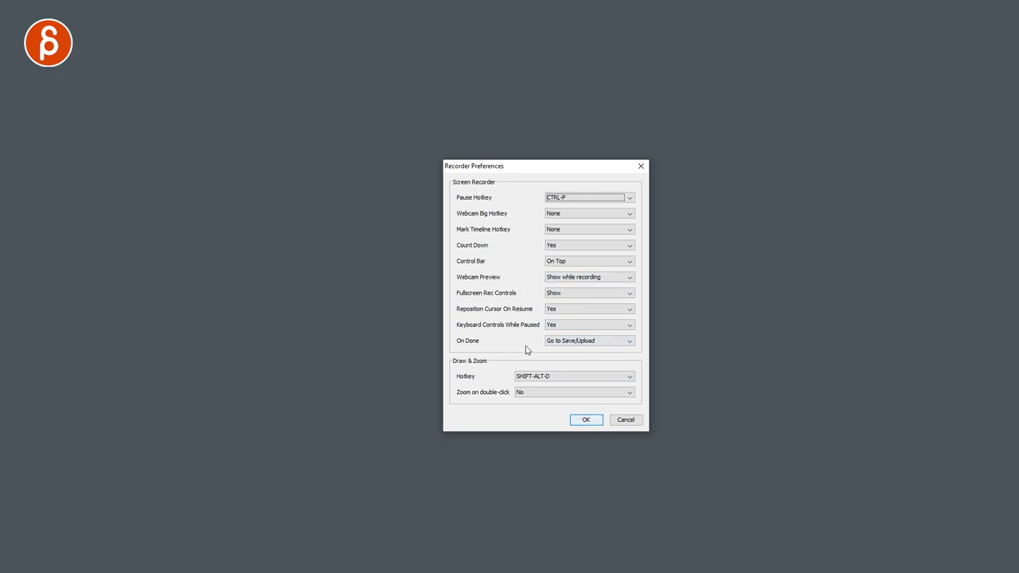
left_click(525, 395)
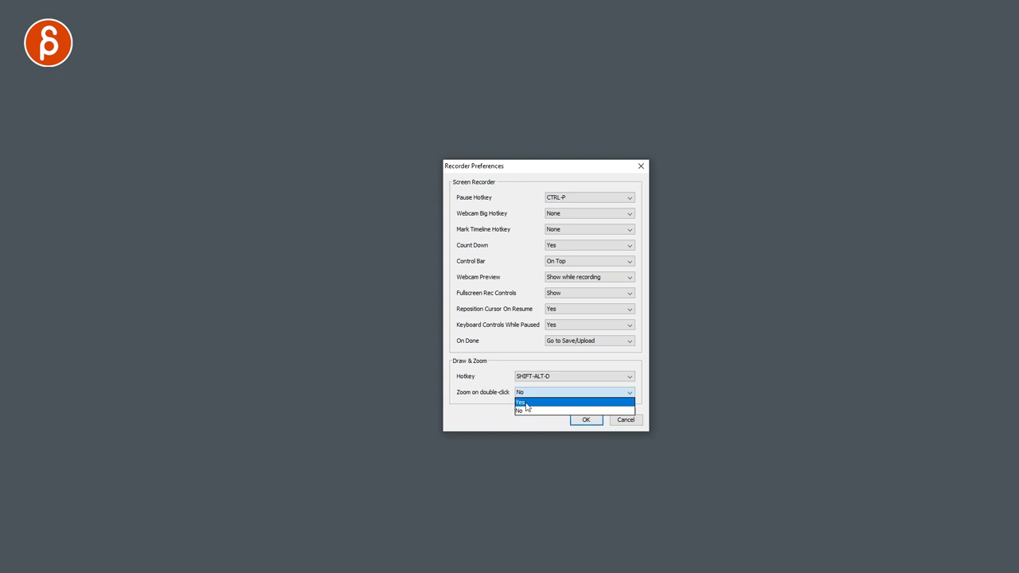
left_click(524, 404)
left_click(580, 427)
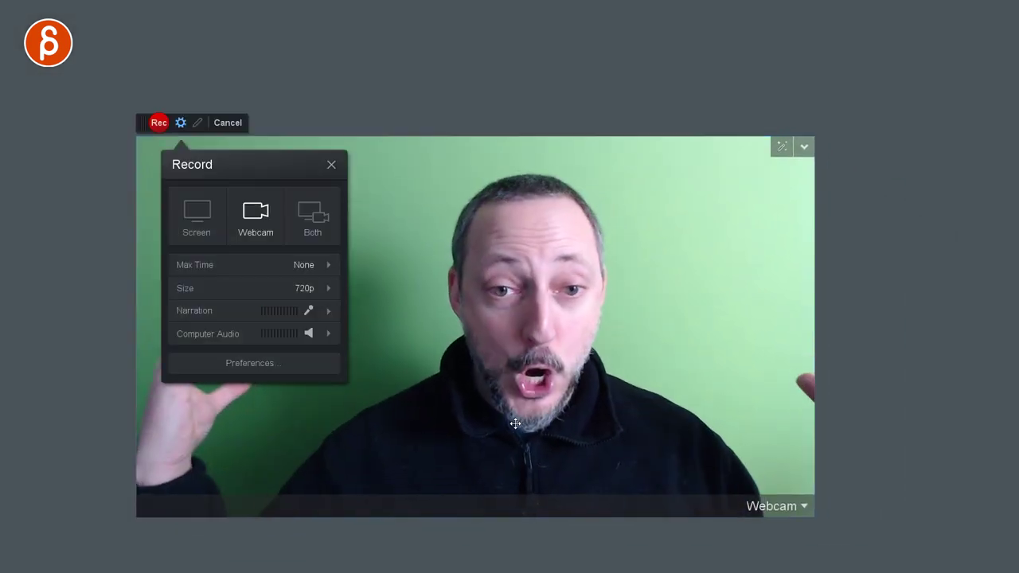
Switch to Both screen and webcam, and frame the video player inside the capture area.
left_click(320, 216)
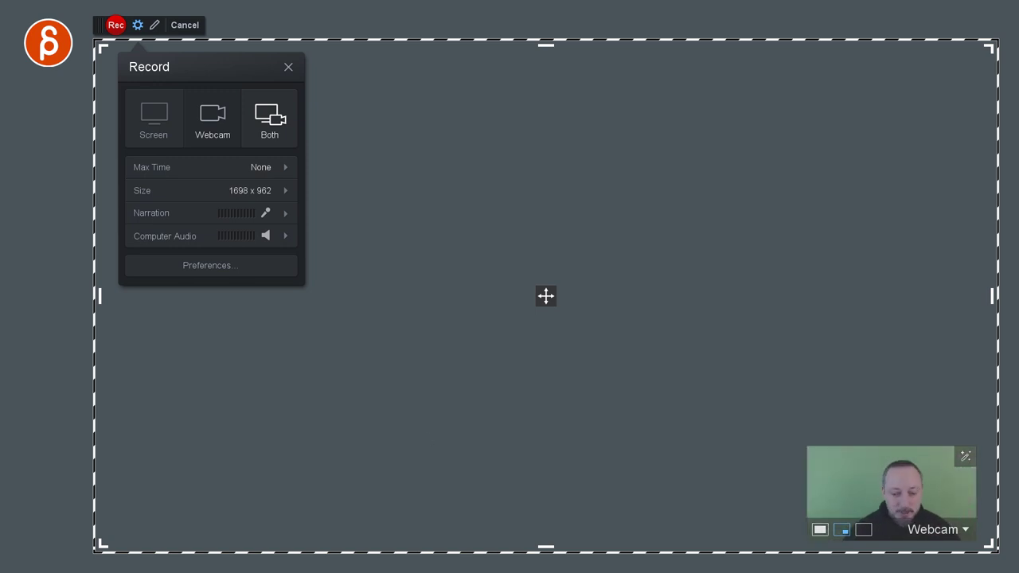
key("alt+Tab")
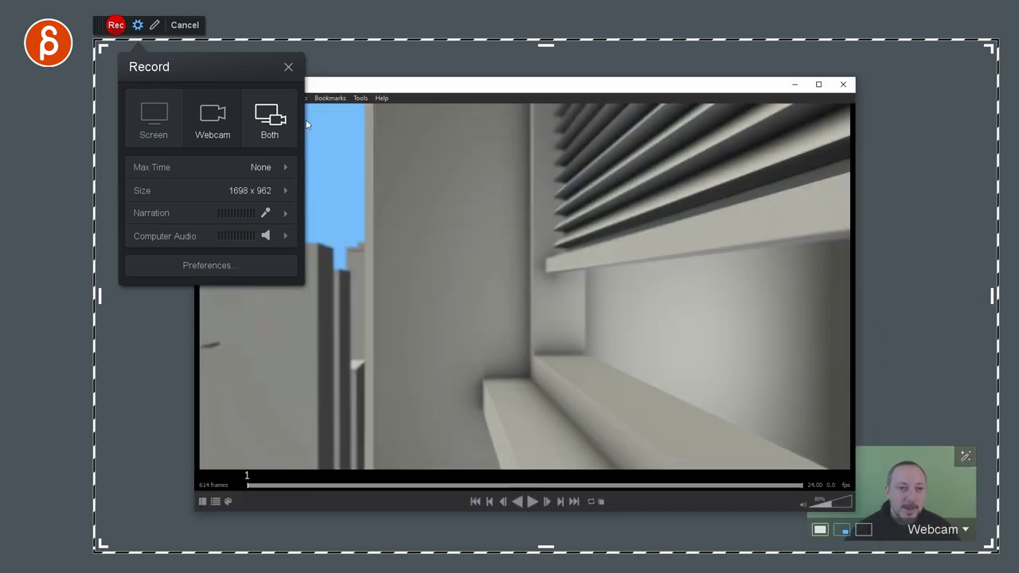
left_click(288, 67)
left_click_drag(459, 89, 414, 90)
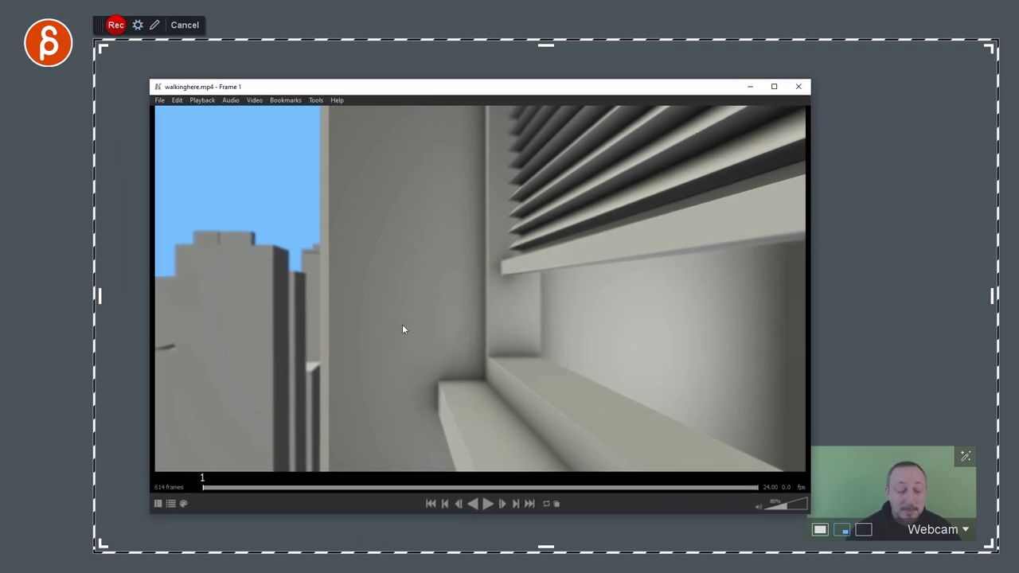
left_click_drag(476, 79, 459, 86)
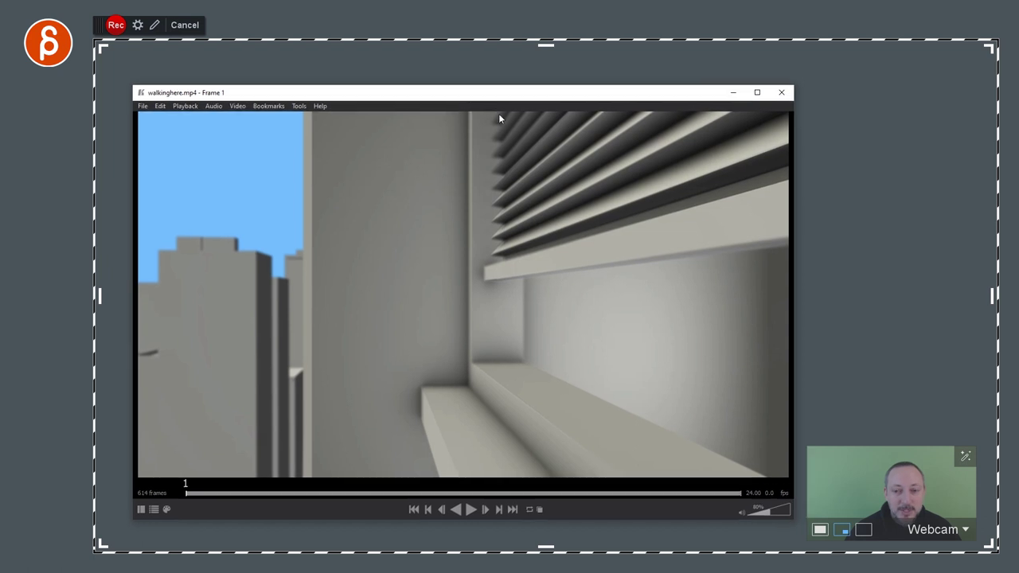
Try the enlarged webcam layout, return to a corner inset, and open the webcam background options.
left_click_drag(964, 500, 900, 504)
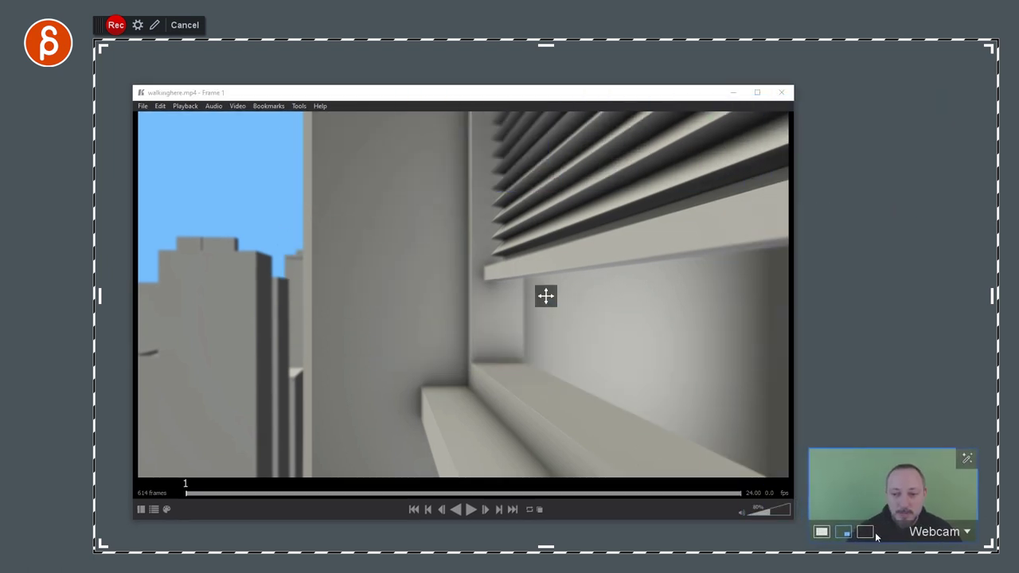
left_click(822, 532)
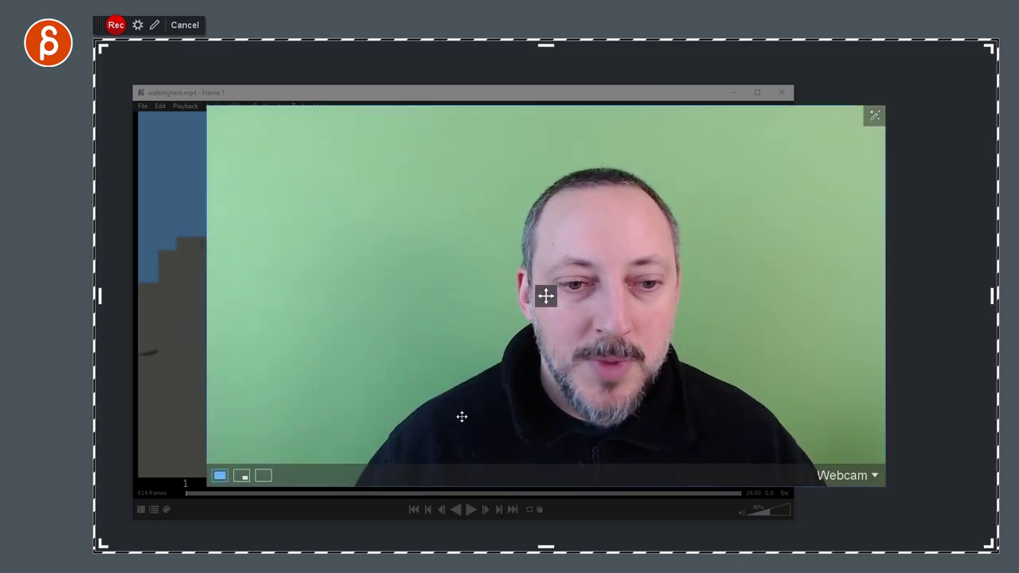
left_click(242, 475)
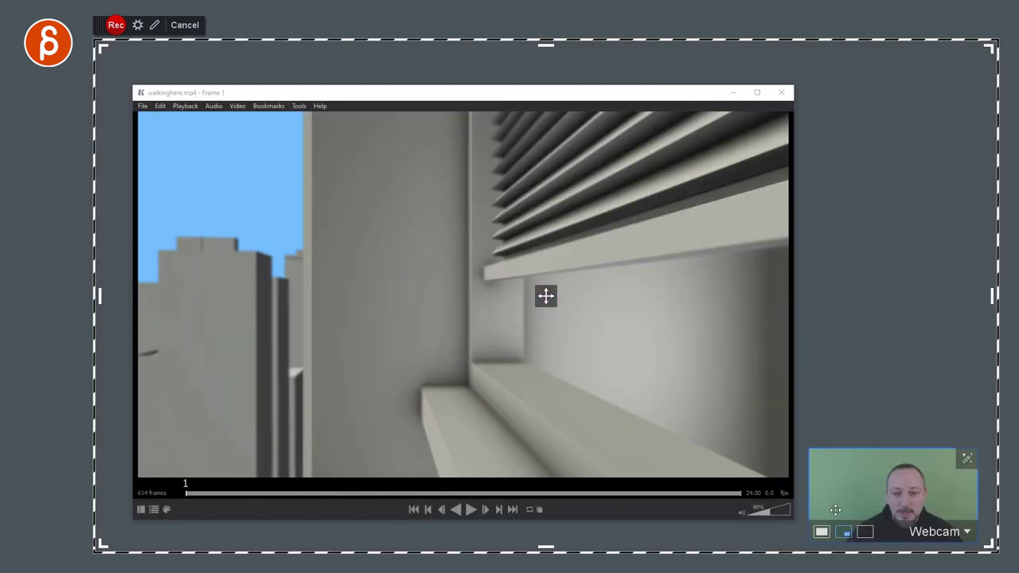
left_click(968, 460)
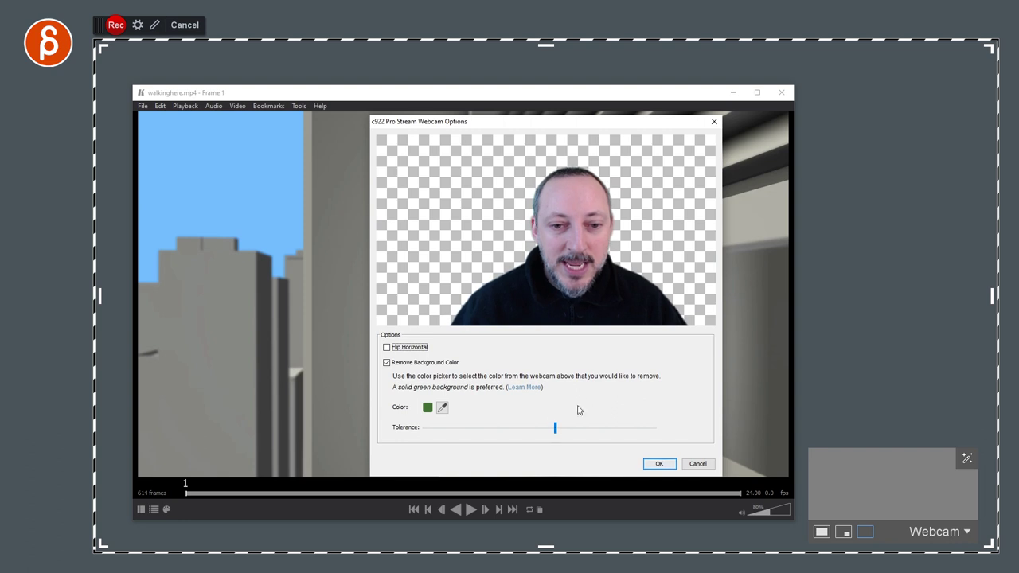
Lower the background Tolerance to mid-range, leave Flip Horizontal off, and confirm the webcam options.
mouse_move(555, 430)
left_mouse_down()
mouse_move(430, 434)
mouse_move(547, 436)
left_mouse_up()
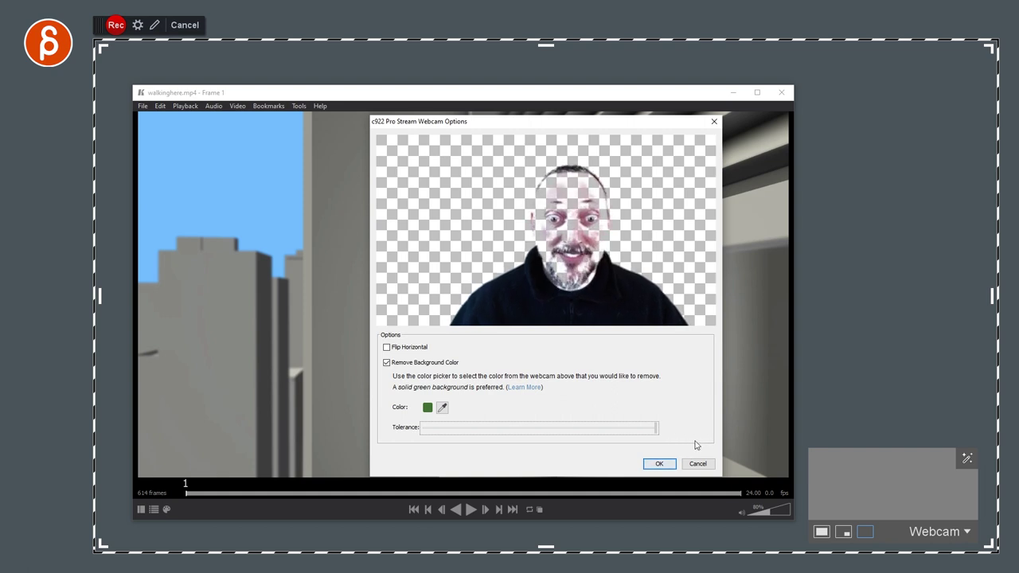
left_click_drag(653, 447, 539, 458)
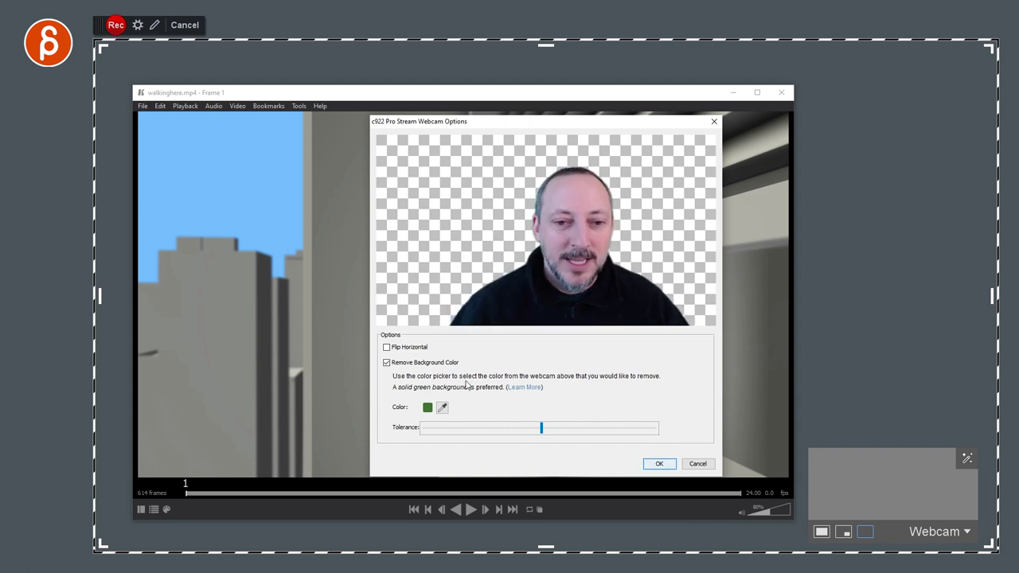
left_click(387, 348)
left_click(386, 348)
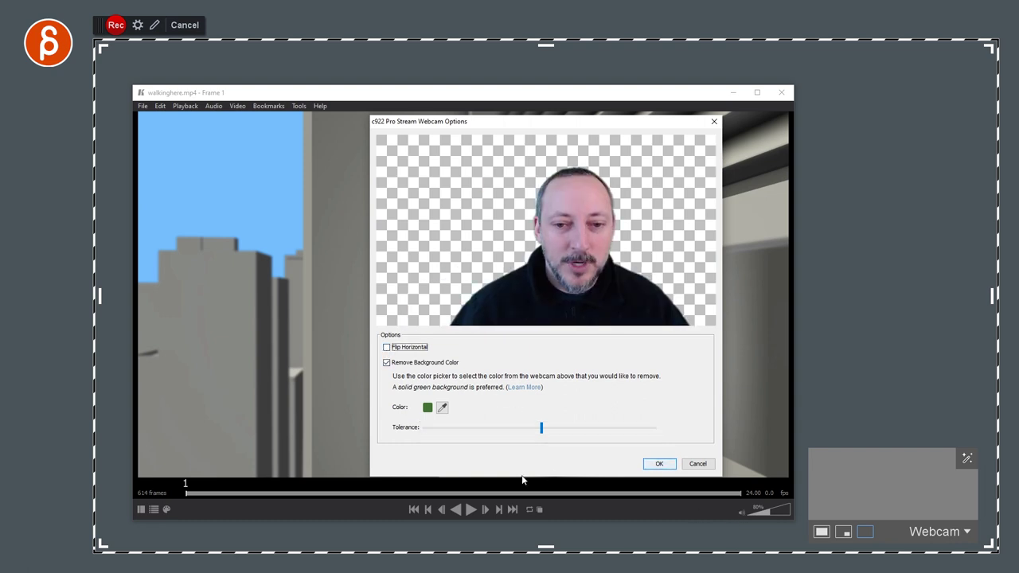
left_click(654, 467)
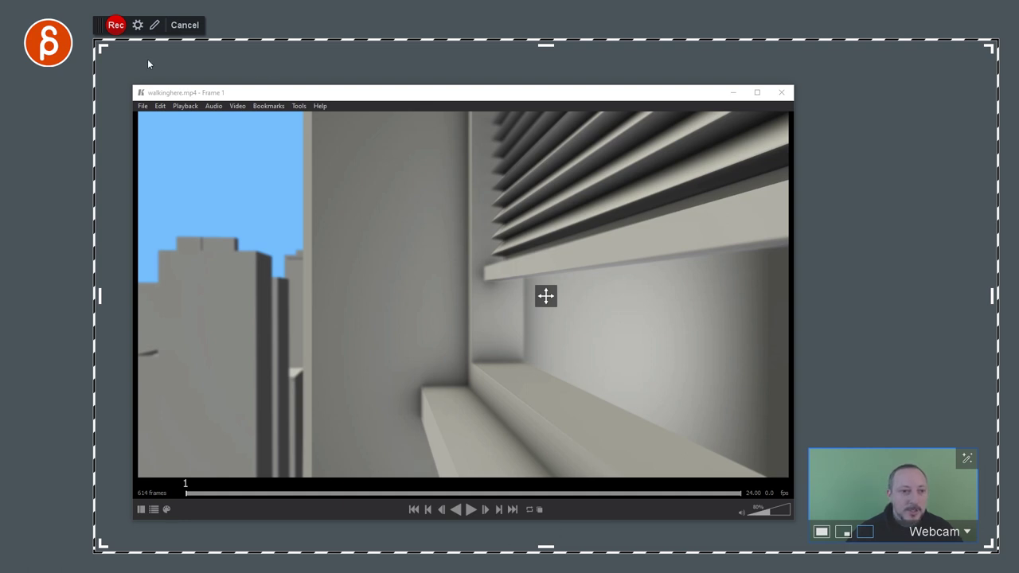
Start recording, scrub to pigeon frame 138, scribble red strokes over it, then bring up Draw & Zoom.
left_click(116, 25)
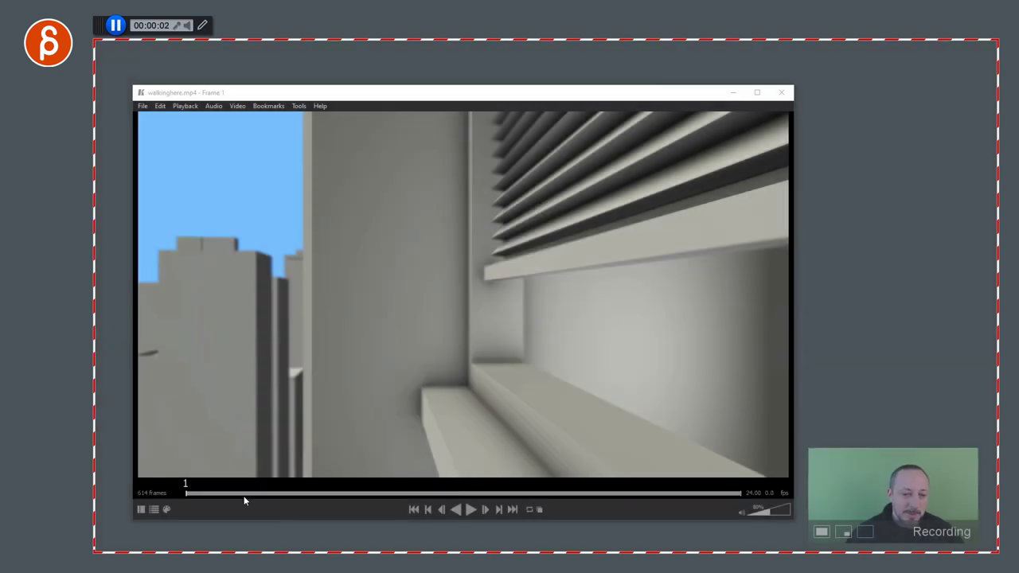
left_click_drag(244, 494, 310, 494)
key("d")
mouse_move(311, 288)
left_mouse_down()
mouse_move(239, 303)
mouse_move(468, 231)
mouse_move(468, 247)
left_mouse_up()
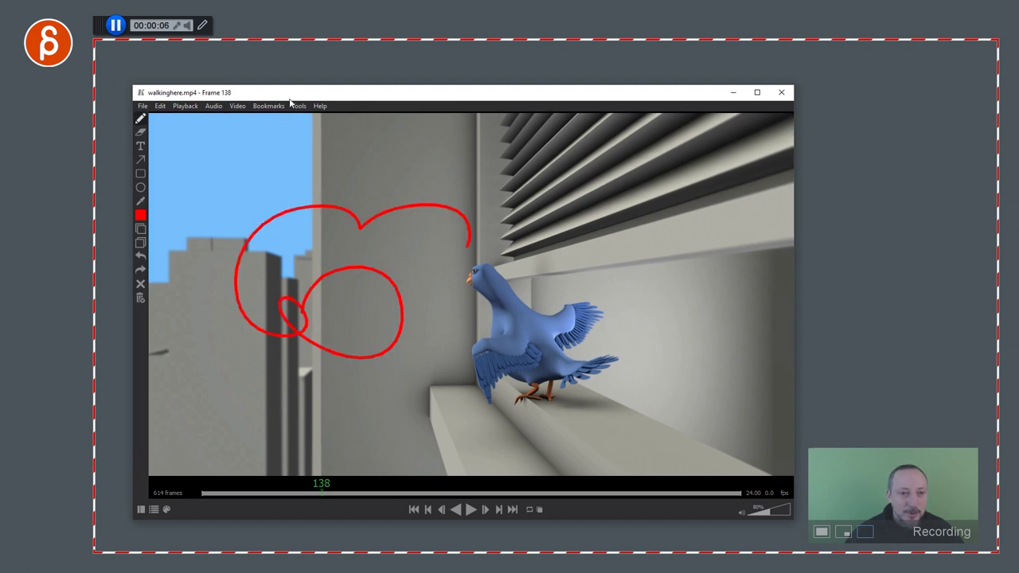
mouse_move(291, 94)
left_mouse_down()
mouse_move(331, 95)
mouse_move(309, 88)
left_mouse_up()
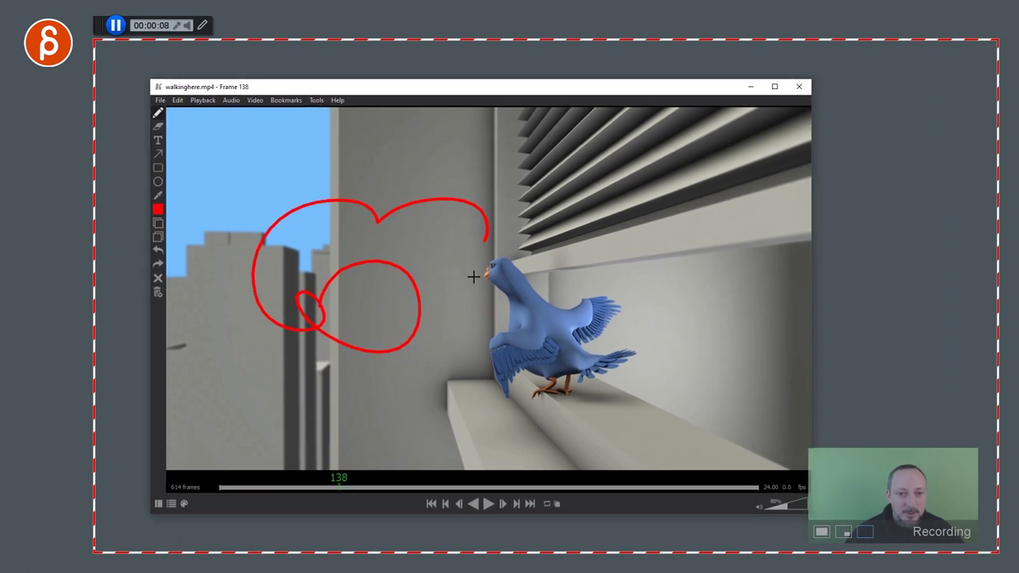
left_click_drag(468, 246, 275, 175)
key("ctrl+shift+d")
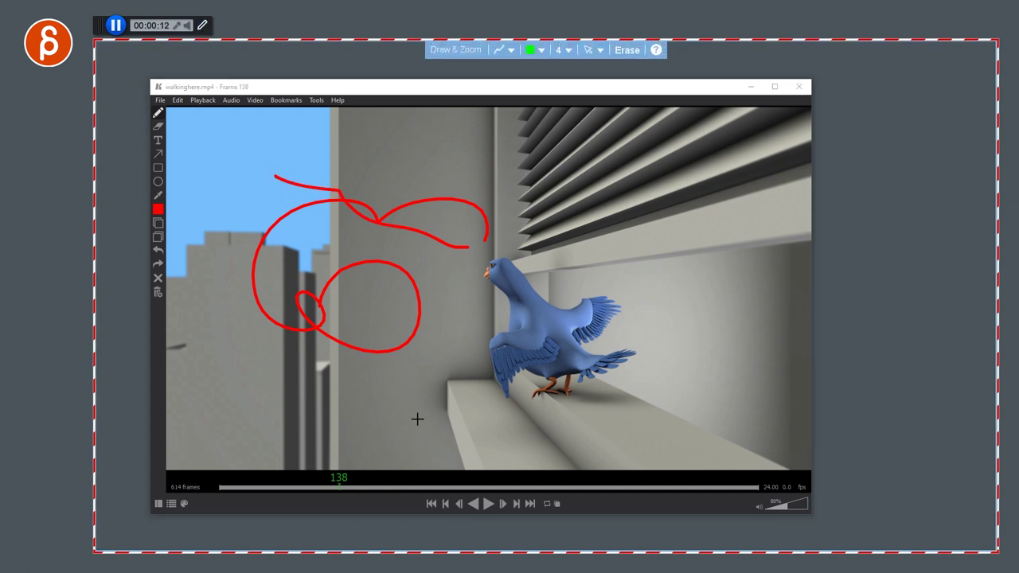
Keep Free Hand as the shape and draw a light-grey stroke around the pigeon.
left_click(510, 50)
left_click(500, 86)
left_click(530, 51)
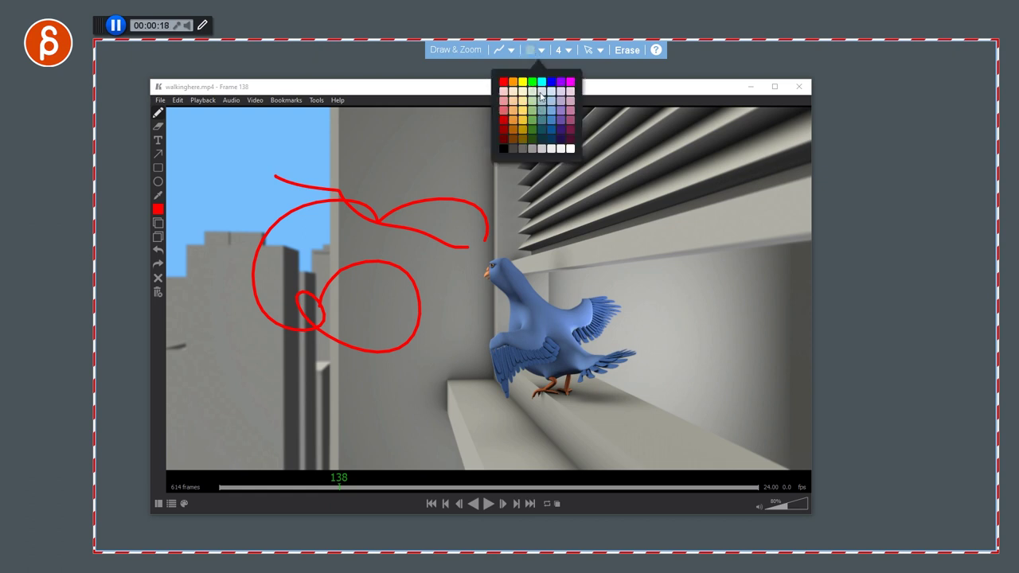
left_click(561, 148)
mouse_move(562, 156)
left_mouse_down()
mouse_move(425, 157)
mouse_move(516, 319)
mouse_move(372, 381)
left_mouse_up()
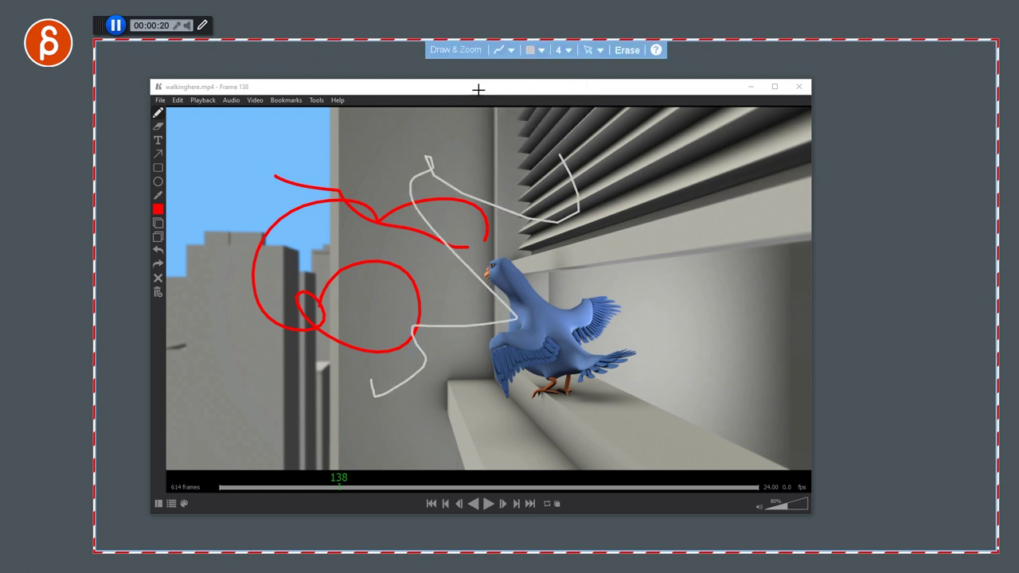
Change the drawing colour to green, erase the annotations, and exit draw mode.
left_click(530, 50)
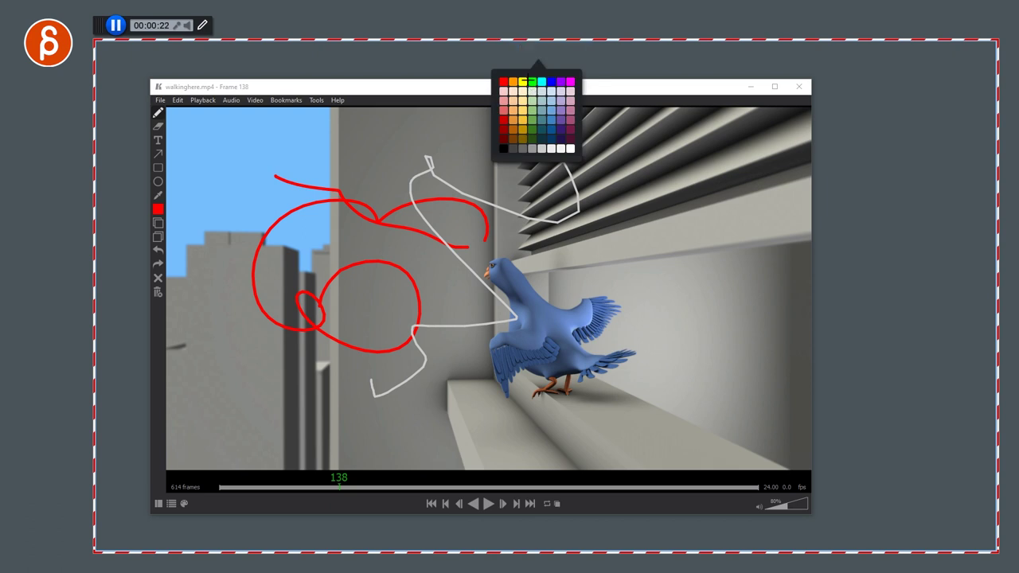
left_click(529, 82)
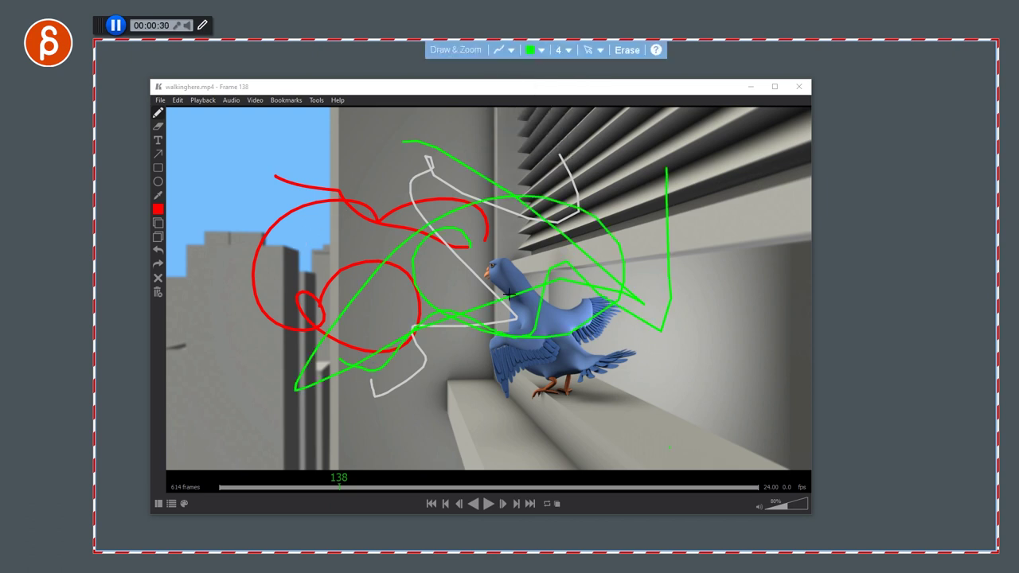
left_click(629, 51)
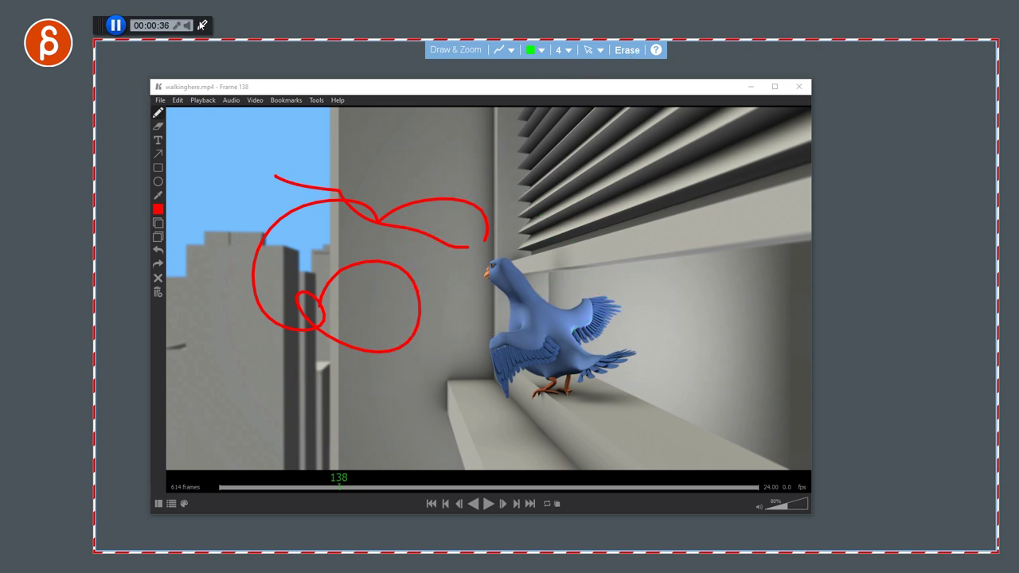
left_click(203, 25)
left_click(203, 26)
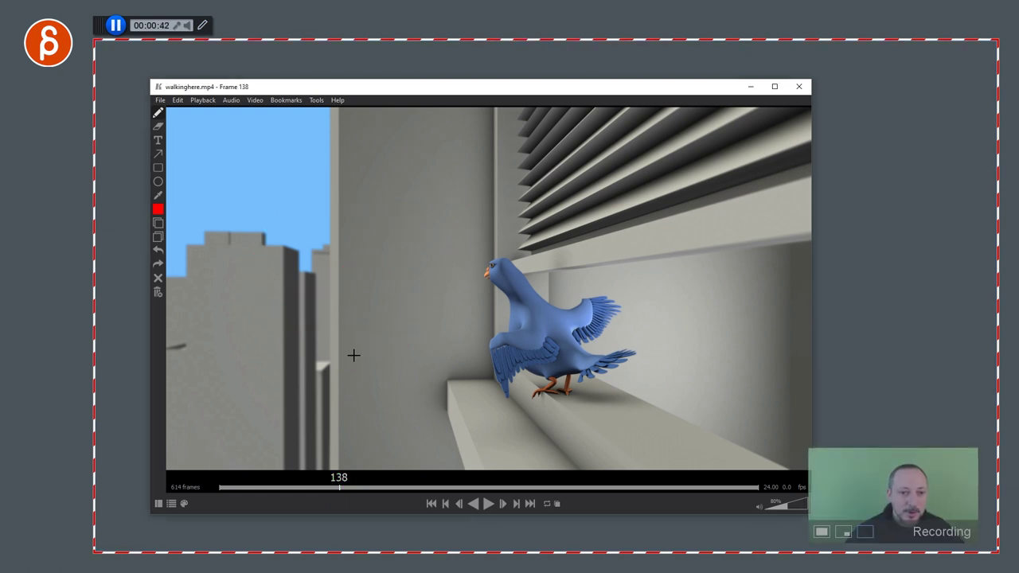
Handwrite 'Hello' in green freehand over the paused video.
left_click(203, 26)
left_click_drag(319, 189, 322, 322)
left_click_drag(307, 267, 387, 251)
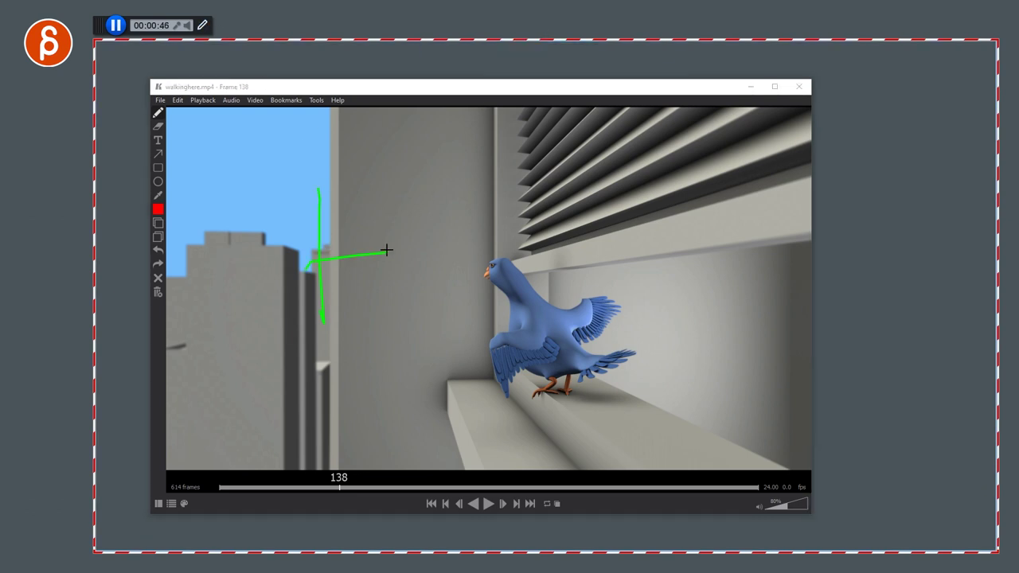
left_click_drag(364, 181, 383, 317)
mouse_move(422, 291)
left_mouse_down()
mouse_move(543, 253)
mouse_move(585, 275)
left_mouse_up()
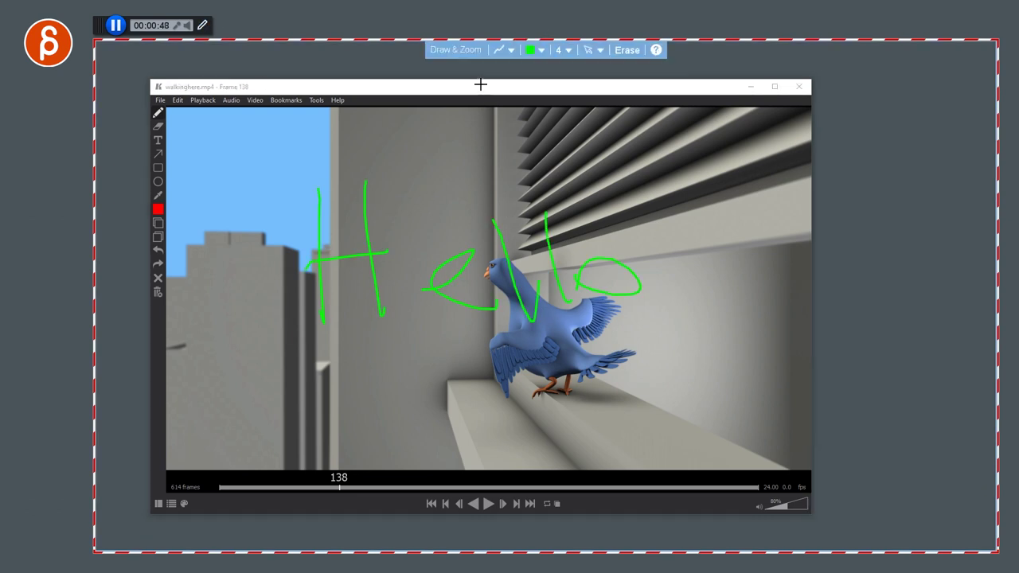
Switch to the Line tool and draw three green straight lines.
left_click(514, 49)
left_click(506, 107)
left_click_drag(594, 195, 321, 196)
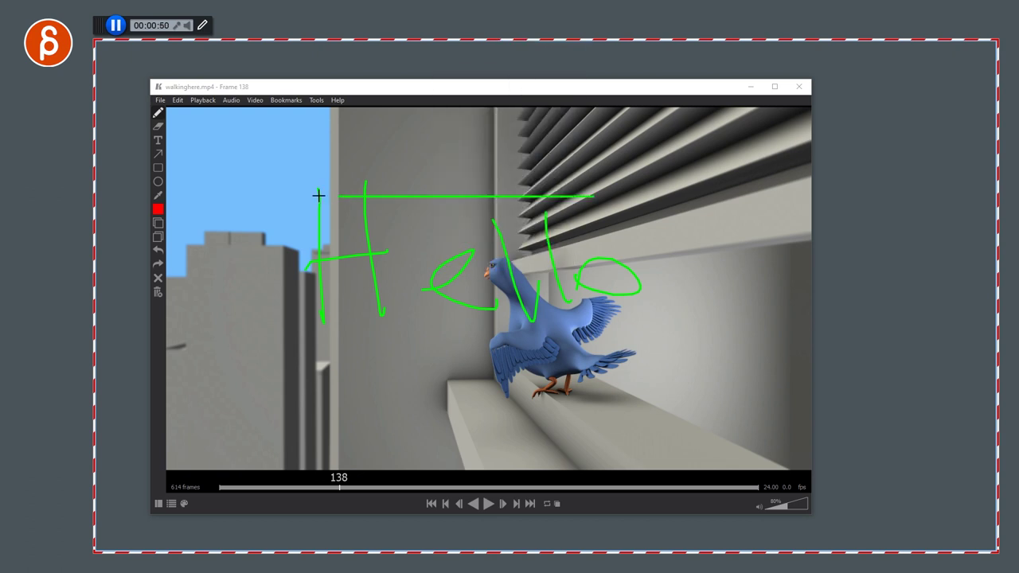
left_click_drag(587, 438, 271, 336)
left_click_drag(280, 411, 485, 249)
Switch to the Arrow tool and draw eight green arrows pointing toward the pigeon.
left_click(501, 50)
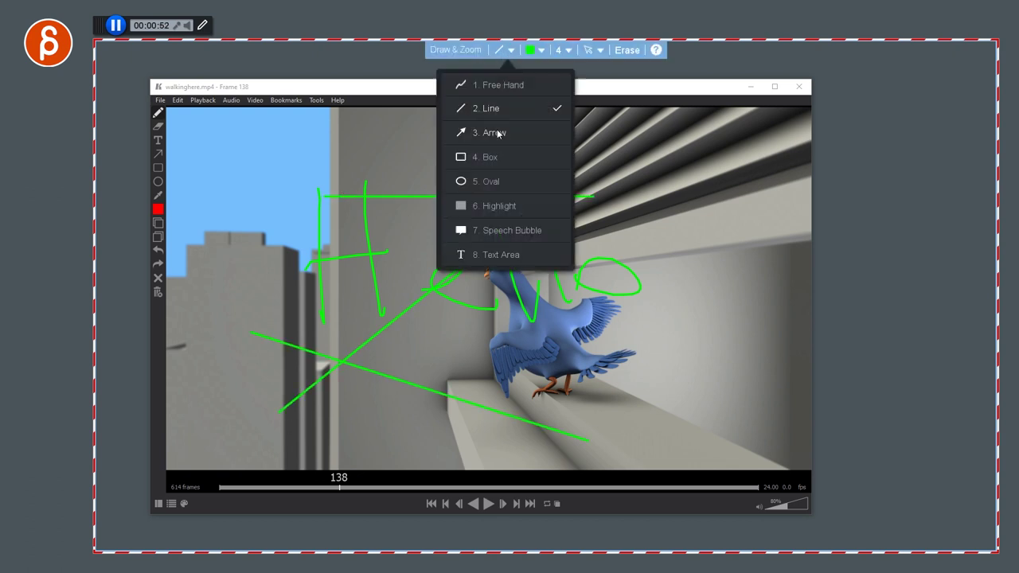
left_click(495, 133)
left_click_drag(753, 273, 649, 368)
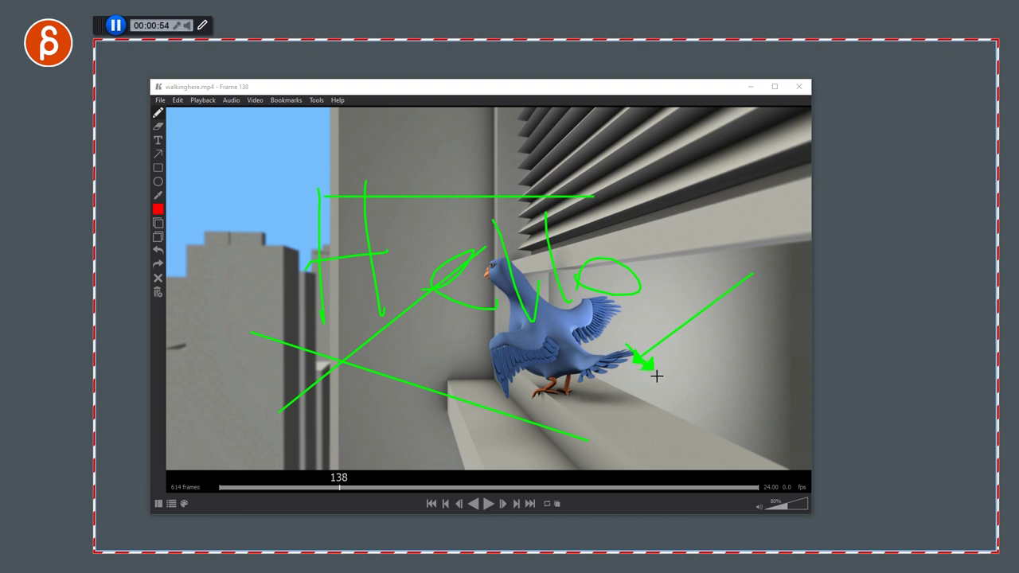
left_click_drag(625, 430, 557, 354)
left_click_drag(382, 412, 494, 341)
left_click_drag(203, 270, 310, 322)
left_click_drag(259, 127, 402, 224)
left_click_drag(422, 155, 502, 222)
left_click_drag(689, 175, 581, 267)
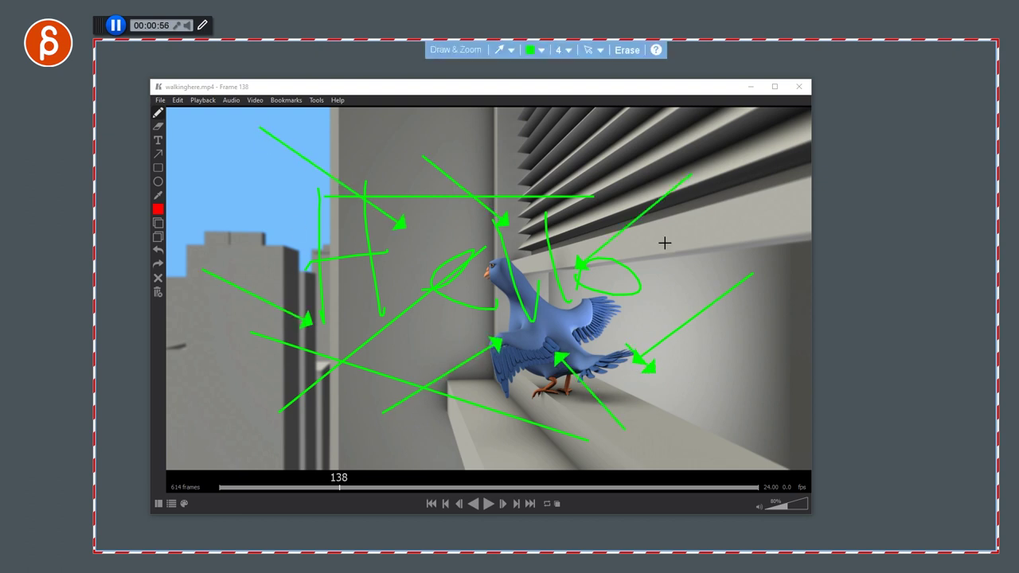
left_click_drag(681, 239, 553, 319)
Clear the annotations, draw three more green arrows, and erase them.
key("Escape")
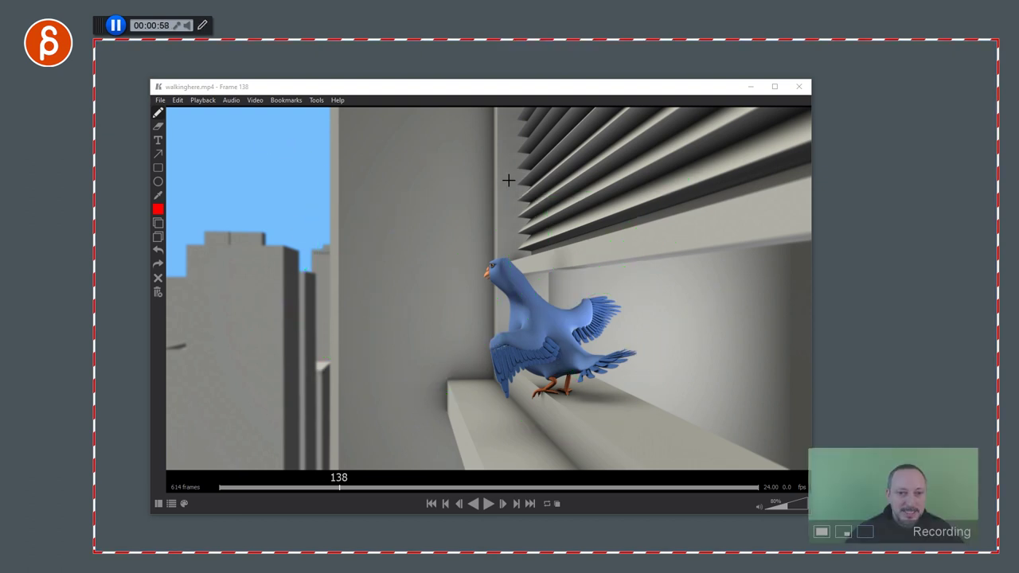
left_click(202, 25)
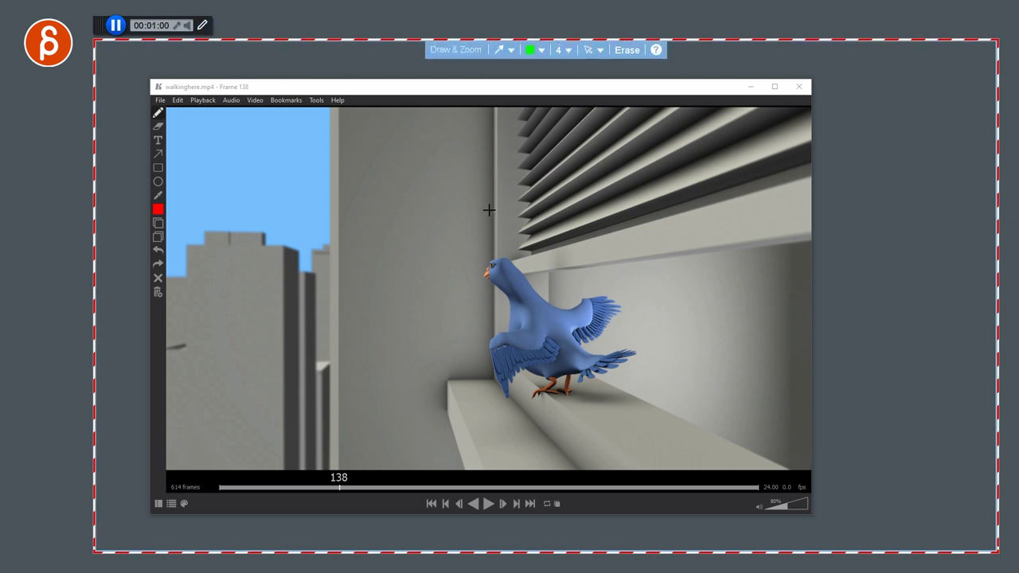
left_click_drag(436, 145, 460, 260)
left_click_drag(586, 207, 563, 339)
left_click_drag(606, 302, 508, 409)
left_click(626, 50)
left_click(511, 50)
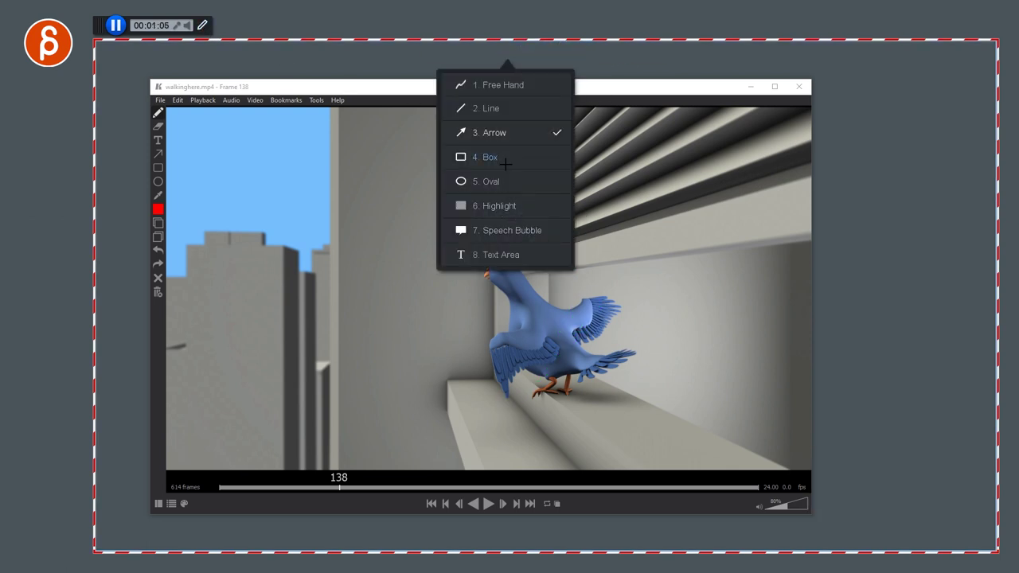
Mark the pigeon with a green box, an oval around its head, and a translucent highlight on its body.
left_click(490, 158)
left_click_drag(404, 184, 570, 315)
left_click(502, 53)
left_click(484, 183)
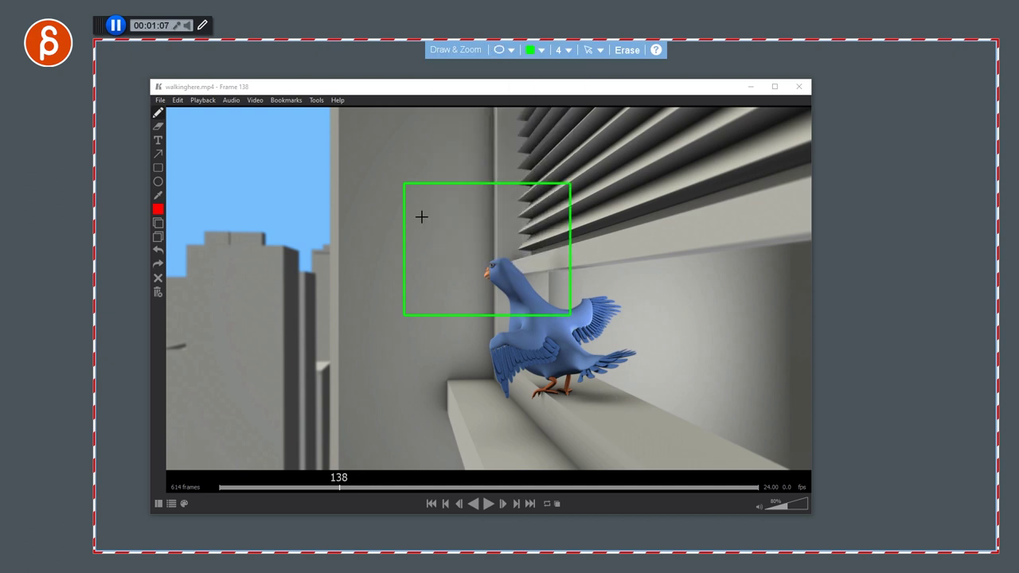
left_click_drag(406, 199, 543, 368)
left_click(508, 52)
left_click(486, 204)
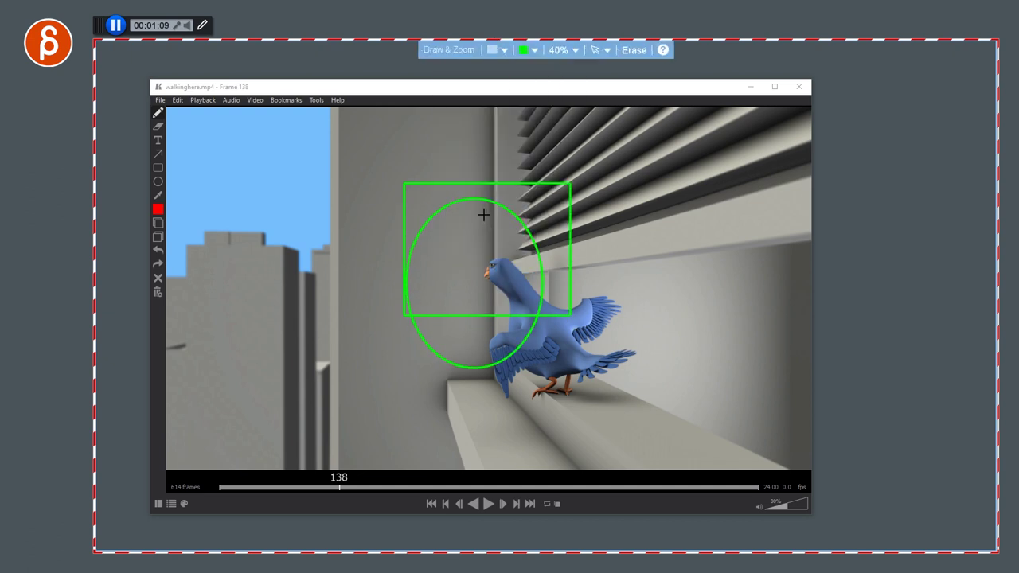
left_click_drag(454, 305, 657, 414)
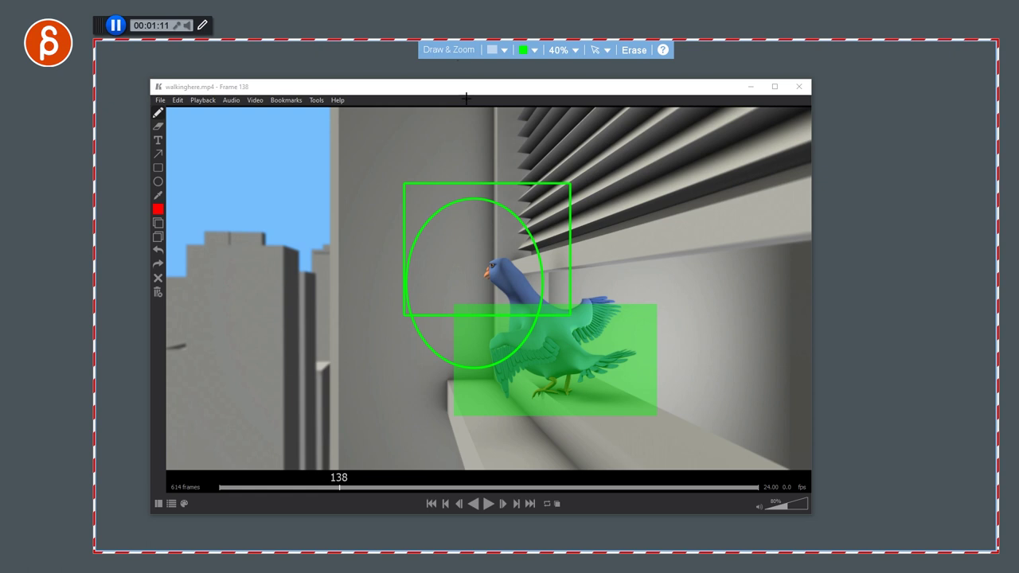
Draw speech bubbles over the video, erase everything, and add a bubble pointing at the beak.
left_click(505, 52)
left_click(485, 229)
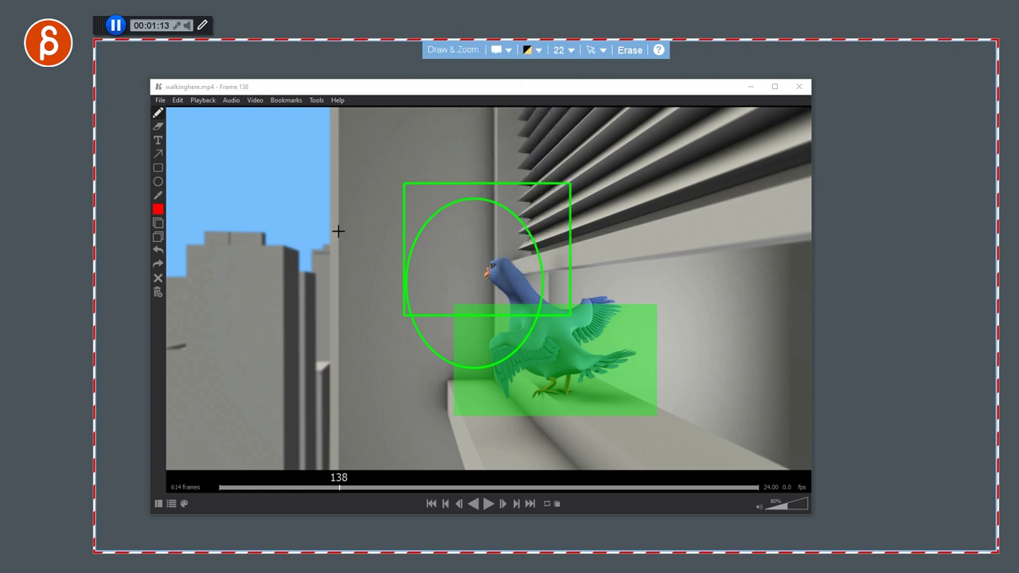
left_click_drag(297, 179, 484, 341)
left_click_drag(339, 358, 291, 289)
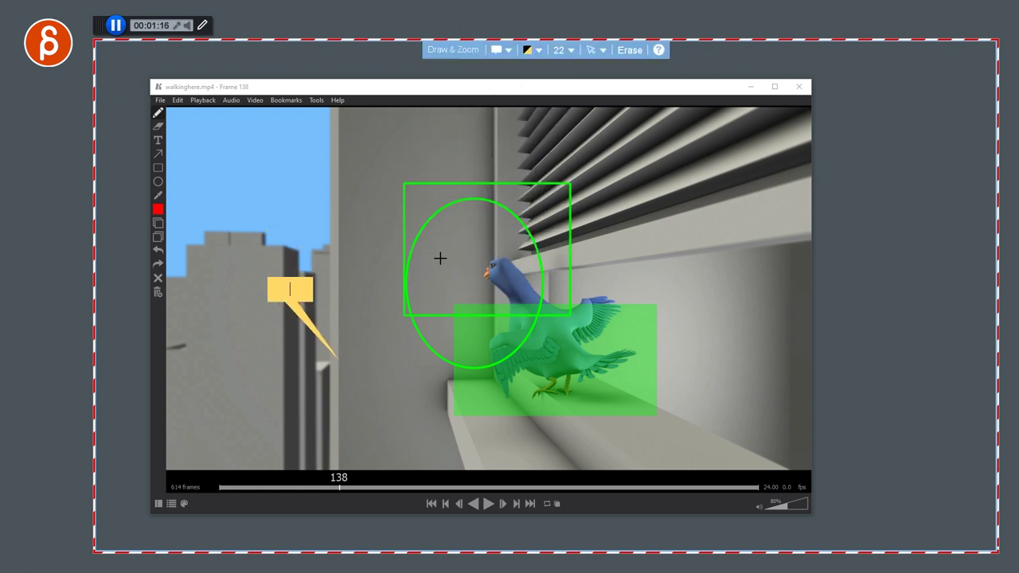
left_click(625, 50)
mouse_move(480, 265)
left_mouse_down()
mouse_move(398, 231)
mouse_move(438, 243)
left_mouse_up()
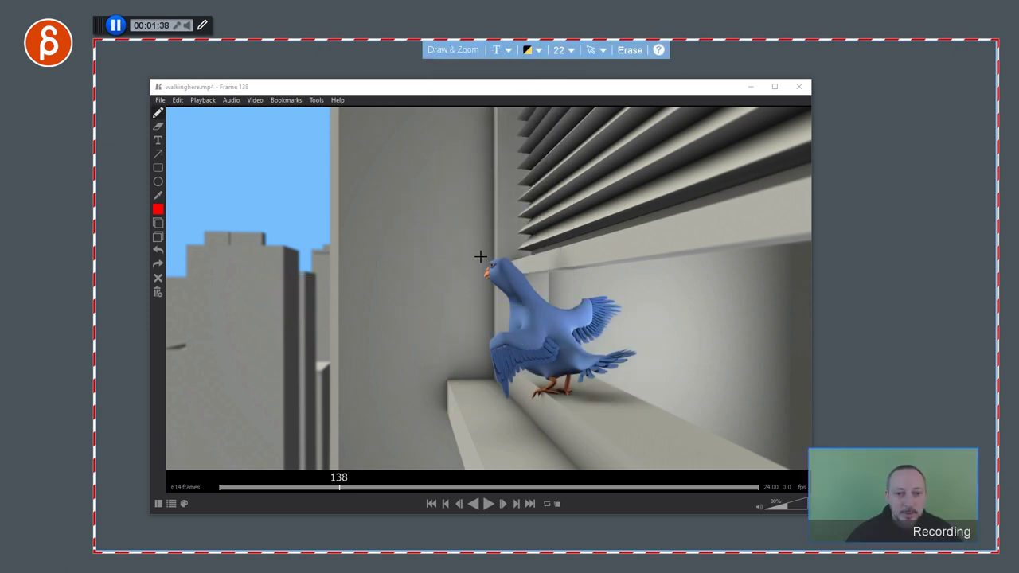
Draw a yellow text box reading 'Hello' left of the pigeon and check the cursor-capture options.
left_click_drag(470, 215, 287, 347)
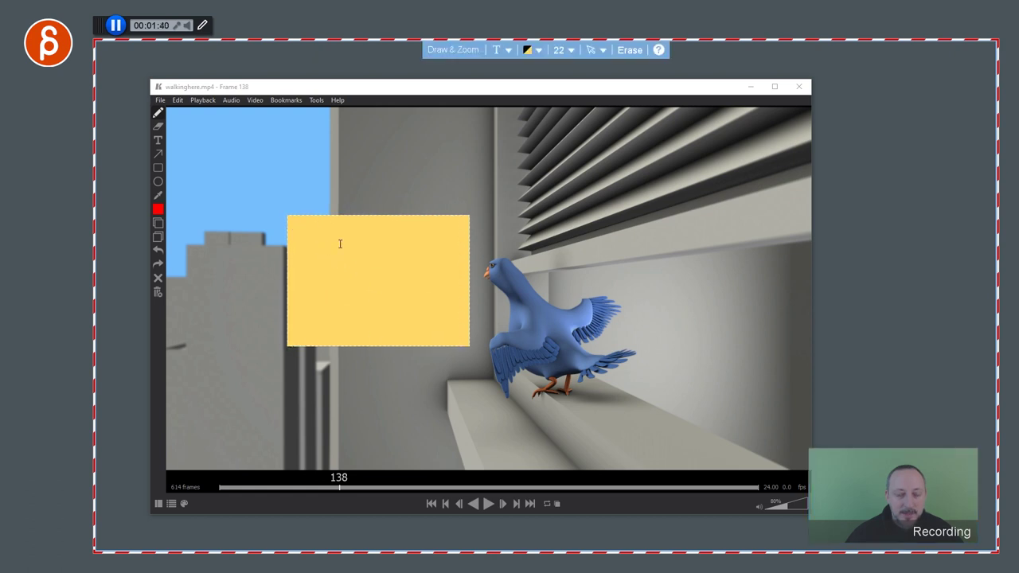
type("Hello")
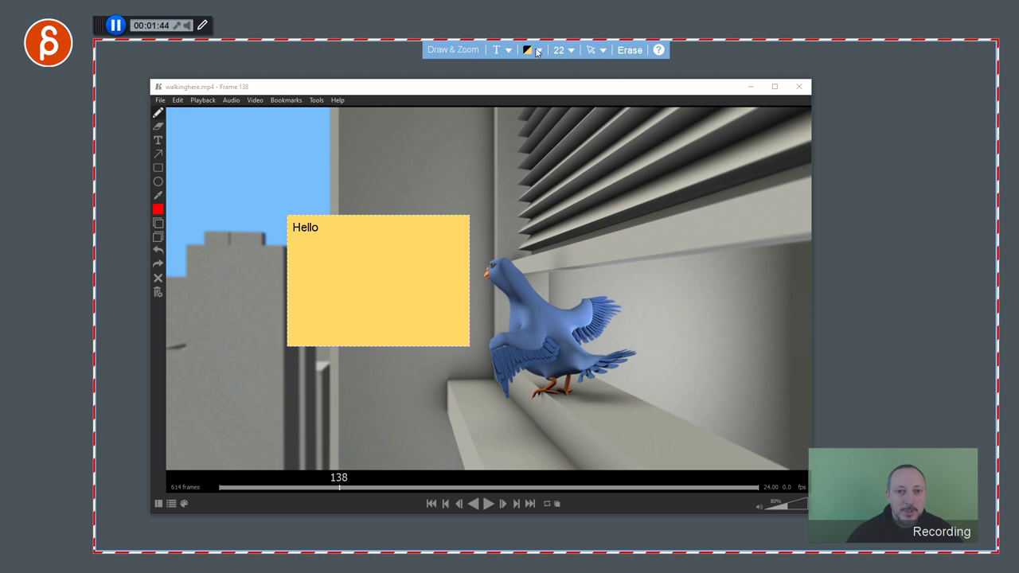
left_click(582, 49)
Erase the Hello note and switch the drawing tool back to Free Hand.
left_click(629, 50)
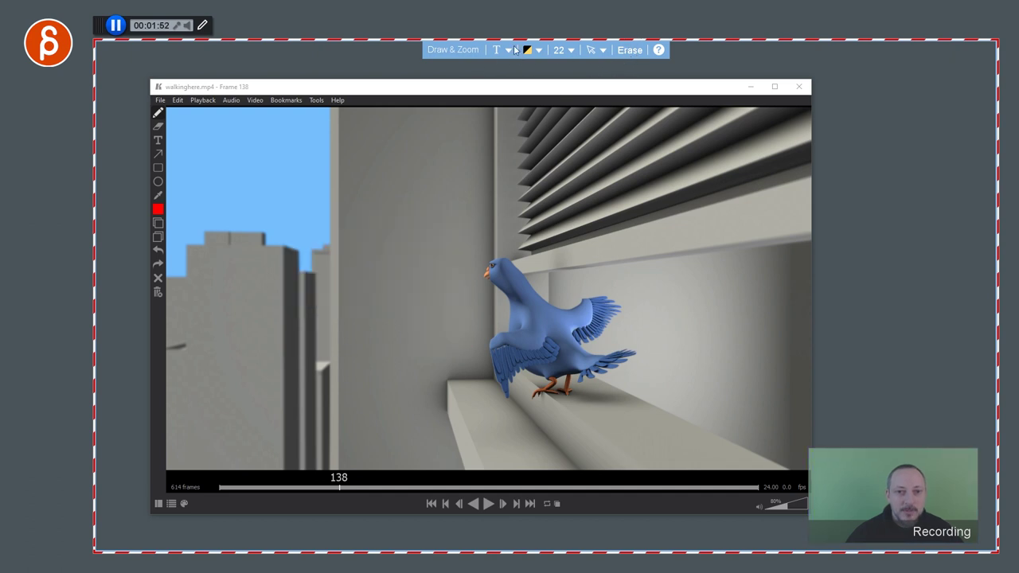
left_click(508, 51)
left_click(499, 84)
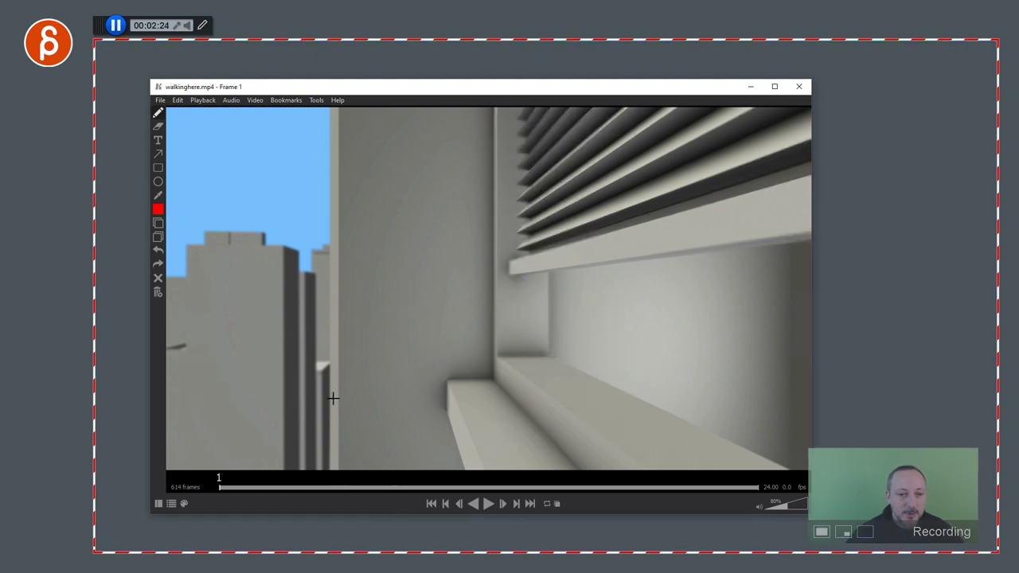
Play the pigeon video and trace green freehand strokes around the bird's neck, back, tail and chest.
key("space")
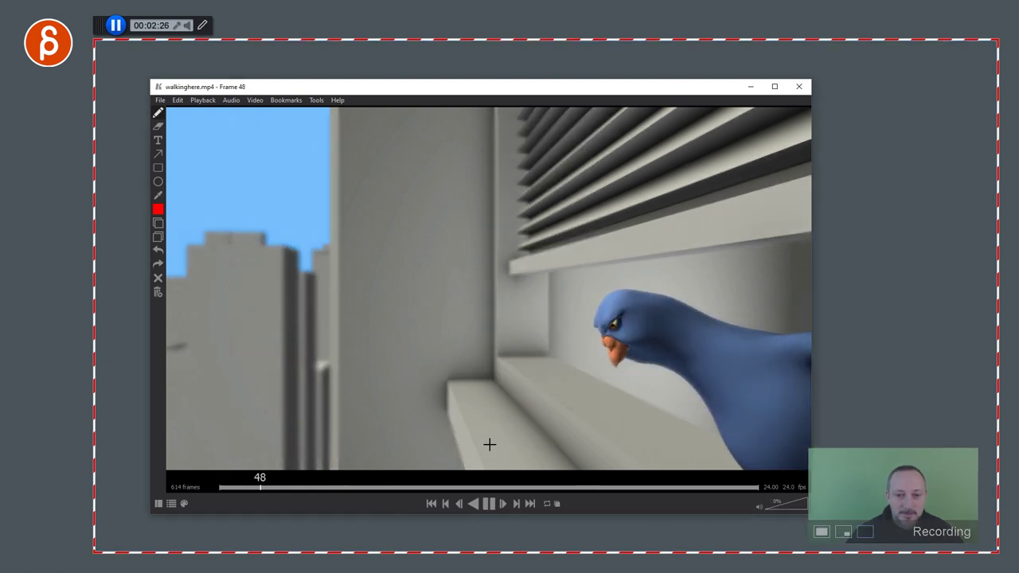
left_click(203, 26)
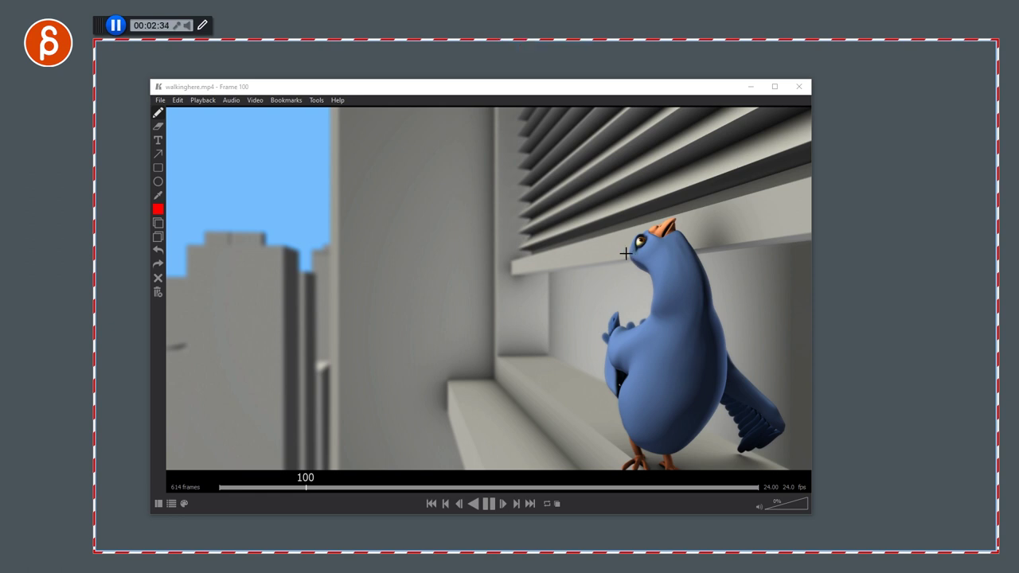
mouse_move(629, 253)
left_mouse_down()
mouse_move(626, 336)
mouse_move(666, 214)
left_mouse_up()
left_click_drag(716, 296, 716, 346)
left_click_drag(713, 402, 685, 428)
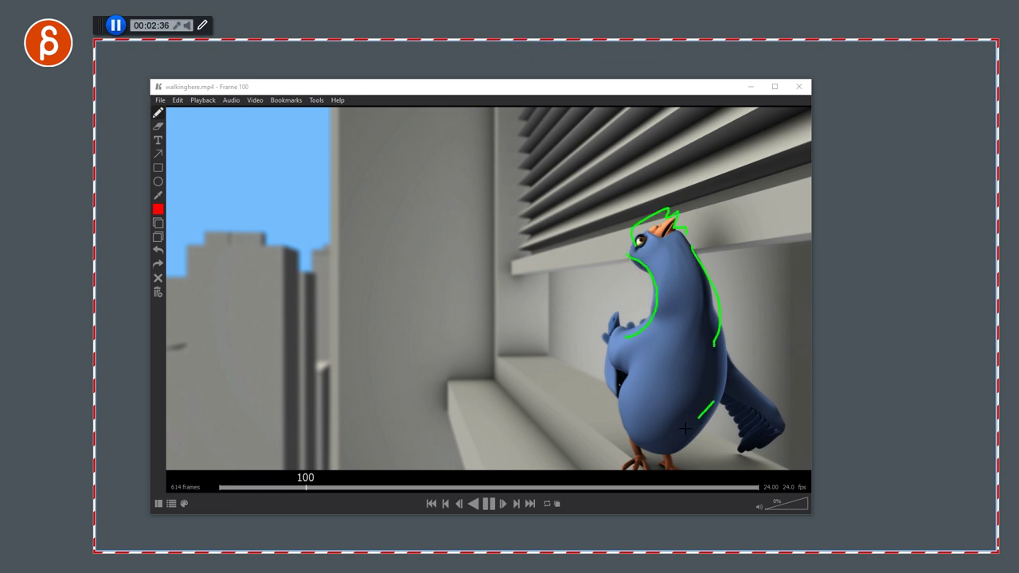
mouse_move(615, 368)
left_mouse_down()
mouse_move(640, 306)
mouse_move(589, 320)
mouse_move(597, 373)
left_mouse_up()
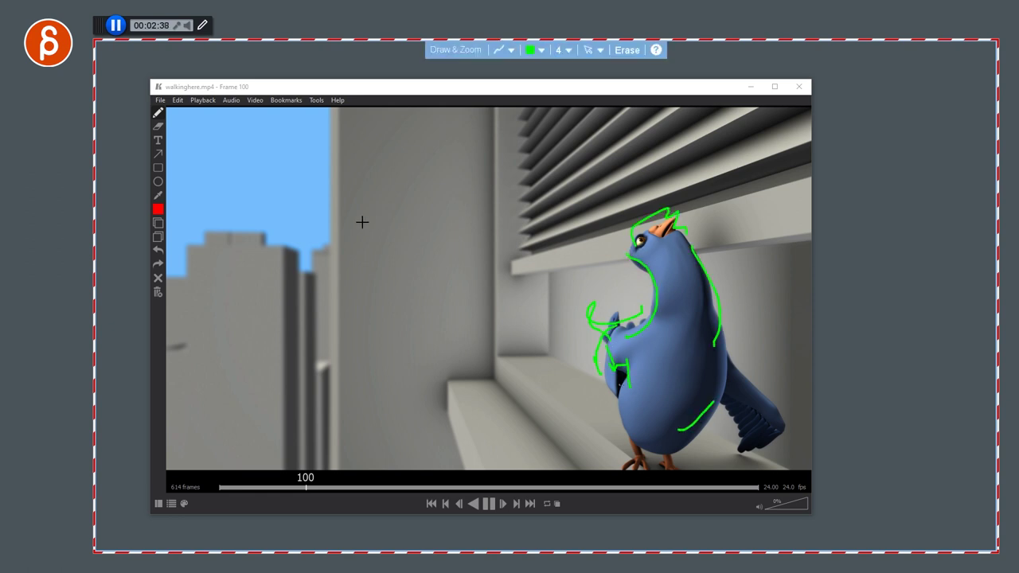
left_click_drag(359, 220, 513, 269)
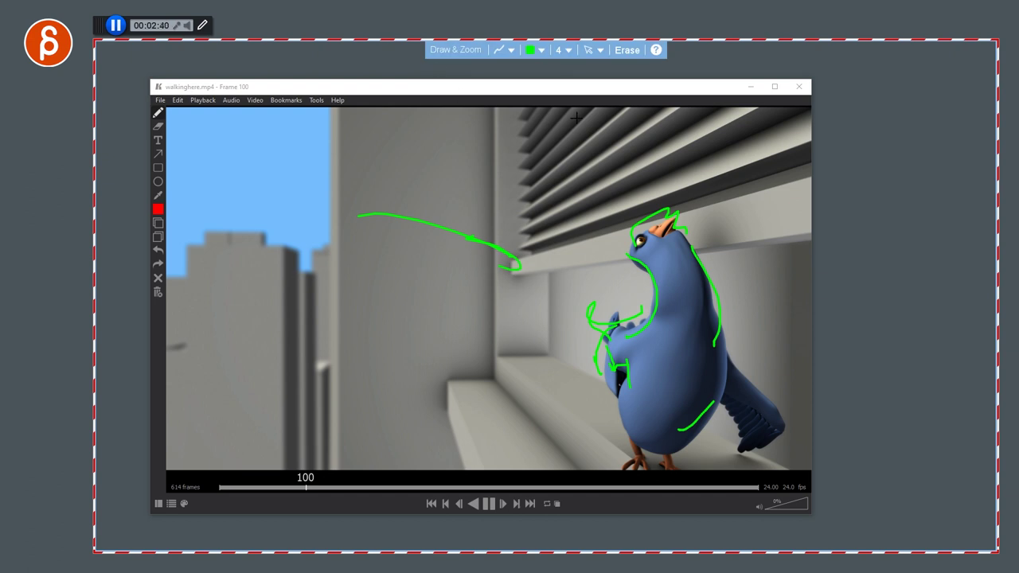
Erase the strokes, sketch new green lines over the bird and wall, exit drawing, and pause at frame 603.
left_click(626, 50)
mouse_move(676, 182)
left_mouse_down()
mouse_move(725, 283)
mouse_move(454, 410)
left_mouse_up()
mouse_move(615, 231)
left_mouse_down()
mouse_move(475, 339)
mouse_move(410, 368)
left_mouse_up()
left_click_drag(391, 197, 528, 382)
mouse_move(310, 230)
left_mouse_down()
mouse_move(412, 395)
mouse_move(428, 398)
left_mouse_up()
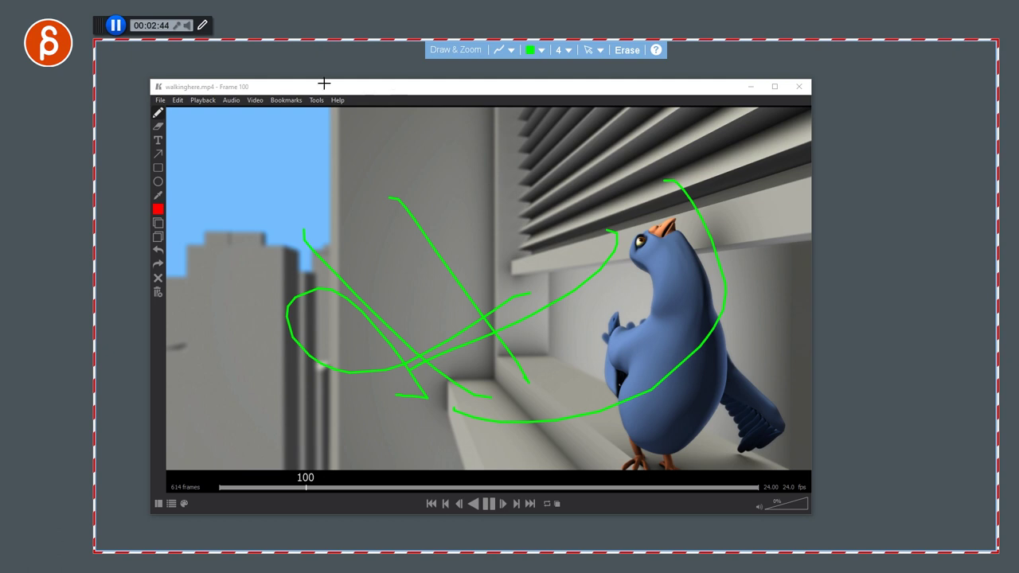
left_click(202, 25)
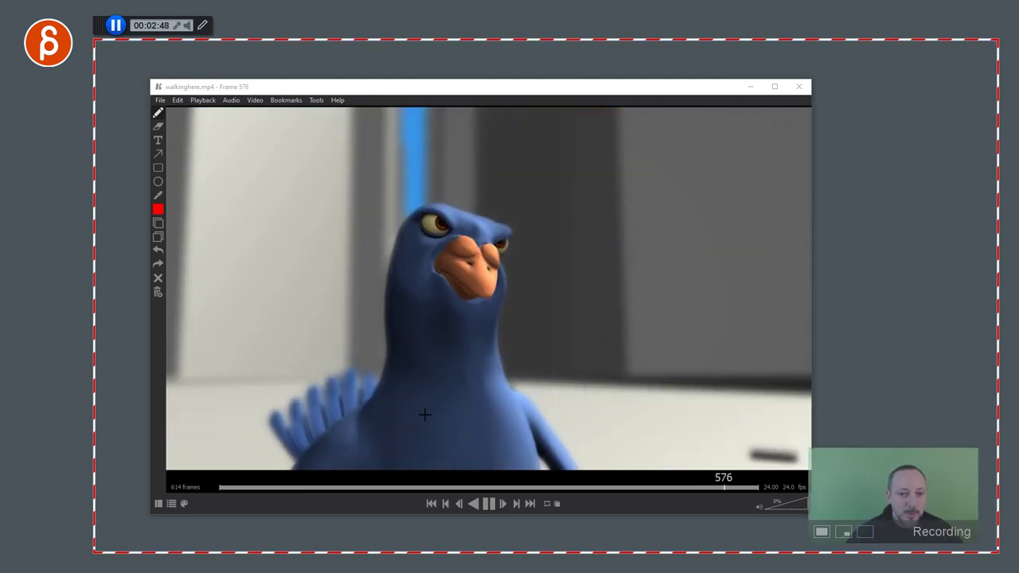
left_click(488, 503)
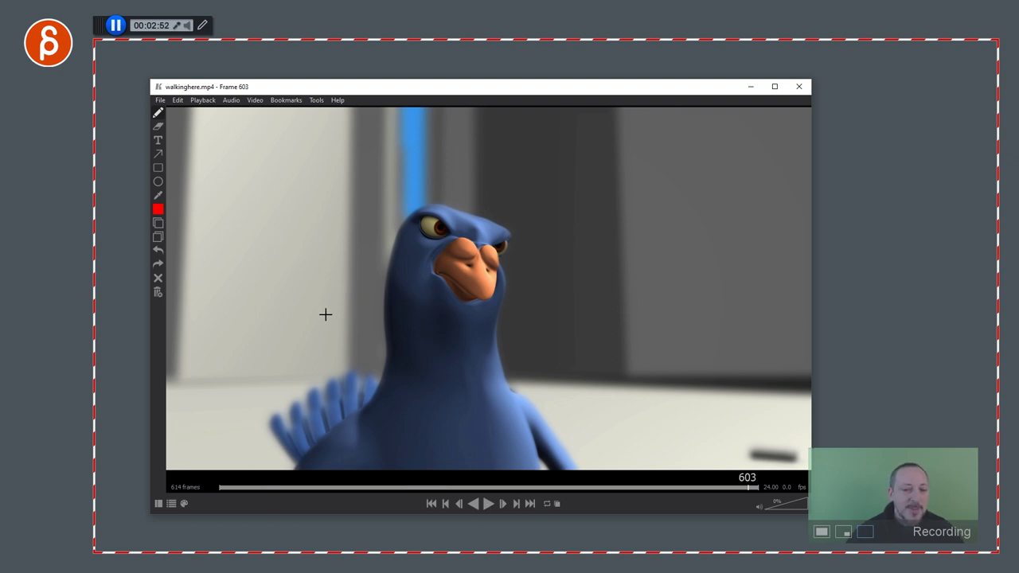
Step back to frame 601 and draw green vertical lines, a zigzag and a wave over the pigeon.
key("Left")
key("Left")
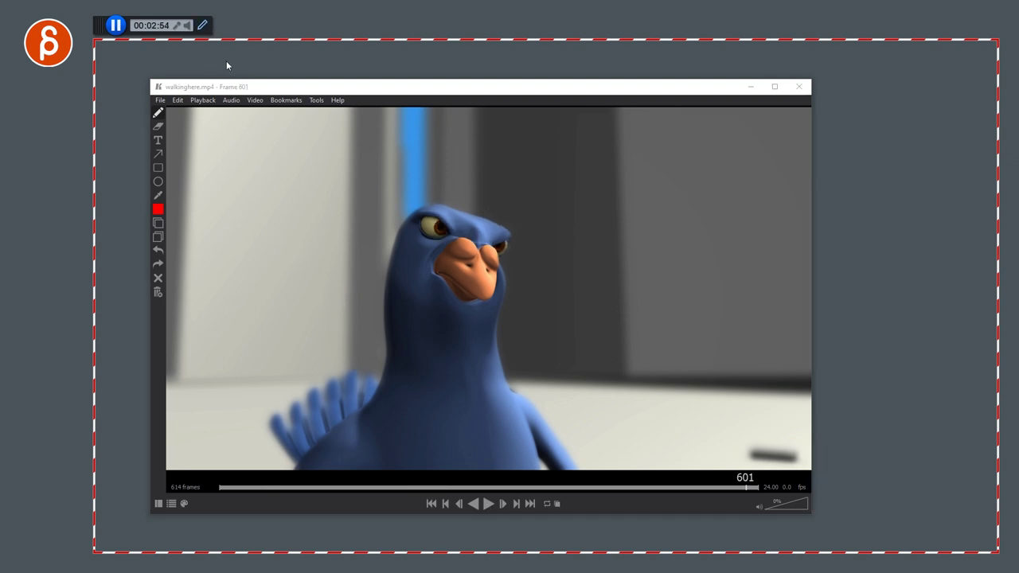
left_click(202, 25)
left_click_drag(248, 142, 275, 414)
left_click_drag(405, 162, 438, 416)
left_click_drag(567, 196, 571, 416)
left_click_drag(823, 198, 793, 432)
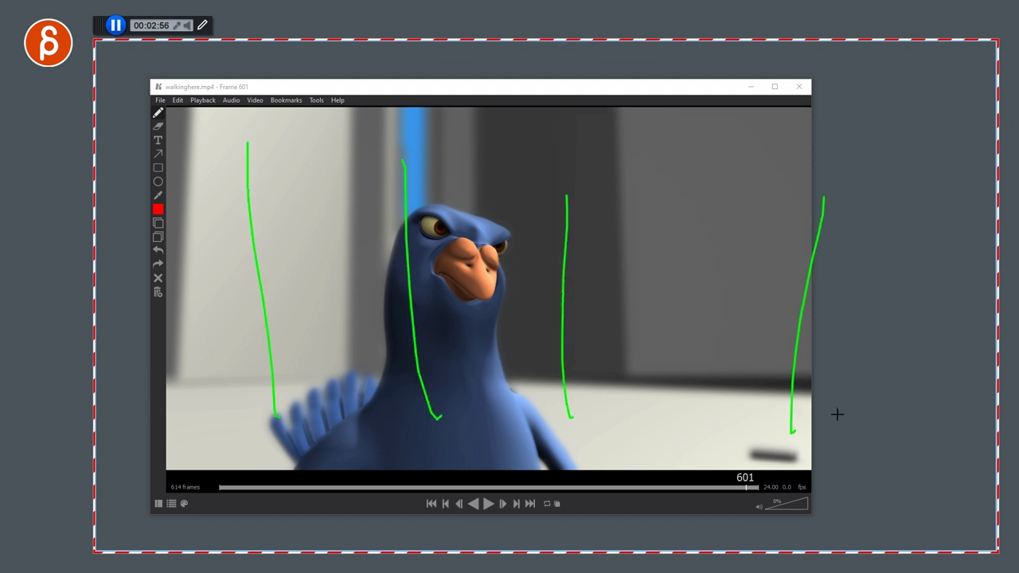
left_click_drag(936, 177, 877, 469)
mouse_move(911, 346)
left_mouse_down()
mouse_move(713, 235)
mouse_move(181, 417)
left_mouse_up()
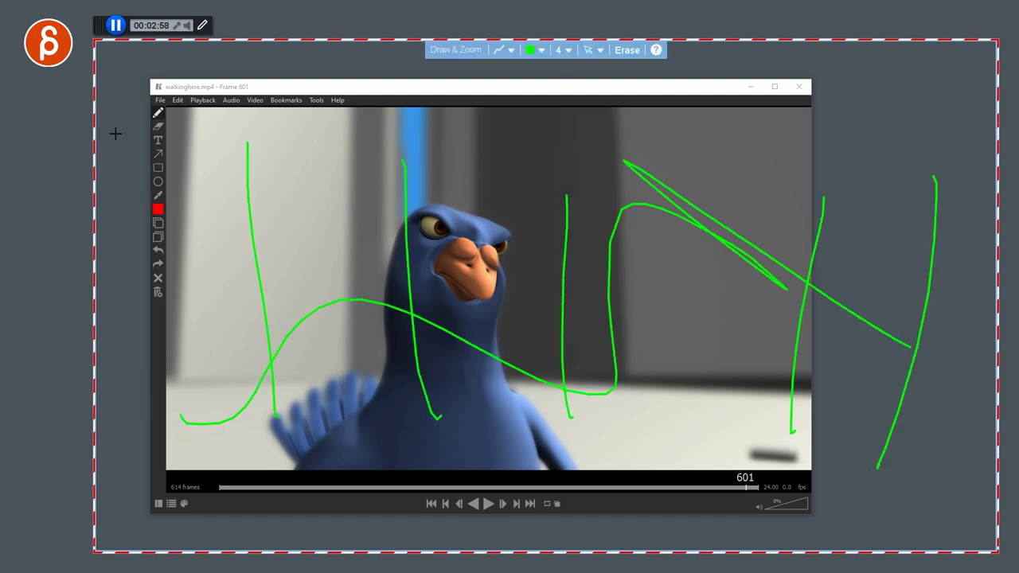
Clear the green strokes, scrub back to about frame 55, and draw a red line above the pigeon's eyes.
left_click(203, 26)
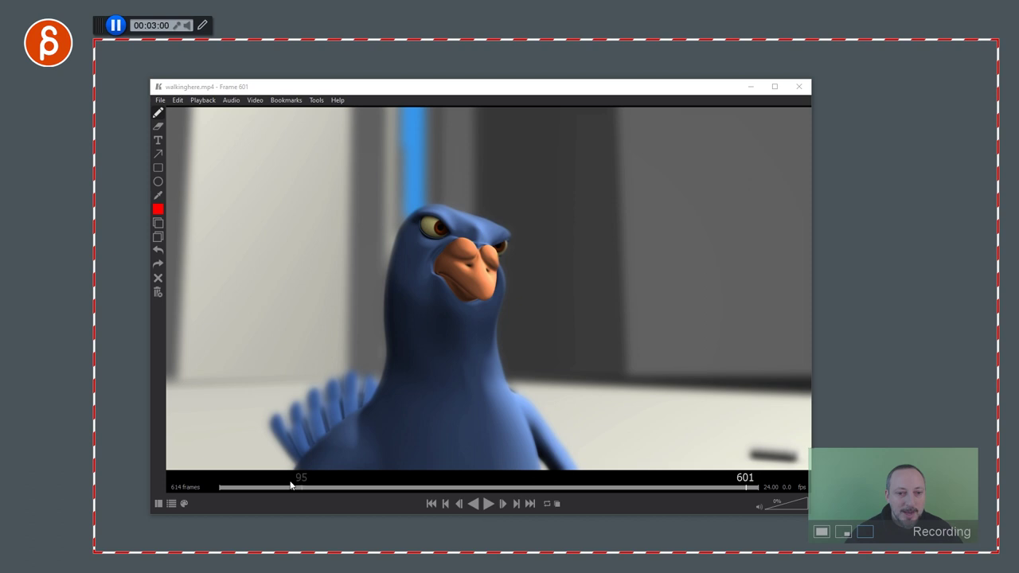
mouse_move(249, 88)
left_mouse_down()
mouse_move(262, 91)
mouse_move(254, 92)
left_mouse_up()
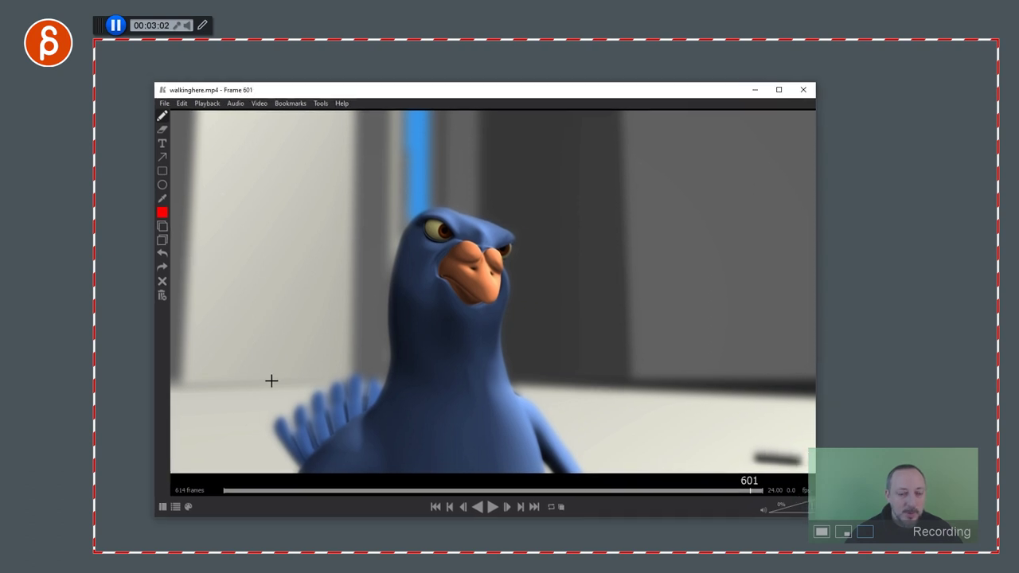
left_click_drag(239, 488, 271, 489)
left_click_drag(610, 303, 579, 340)
Step through the frames to frame 56 with the red mark and nudge the player window left.
key("Right")
key("Right")
key("Right")
key("Right")
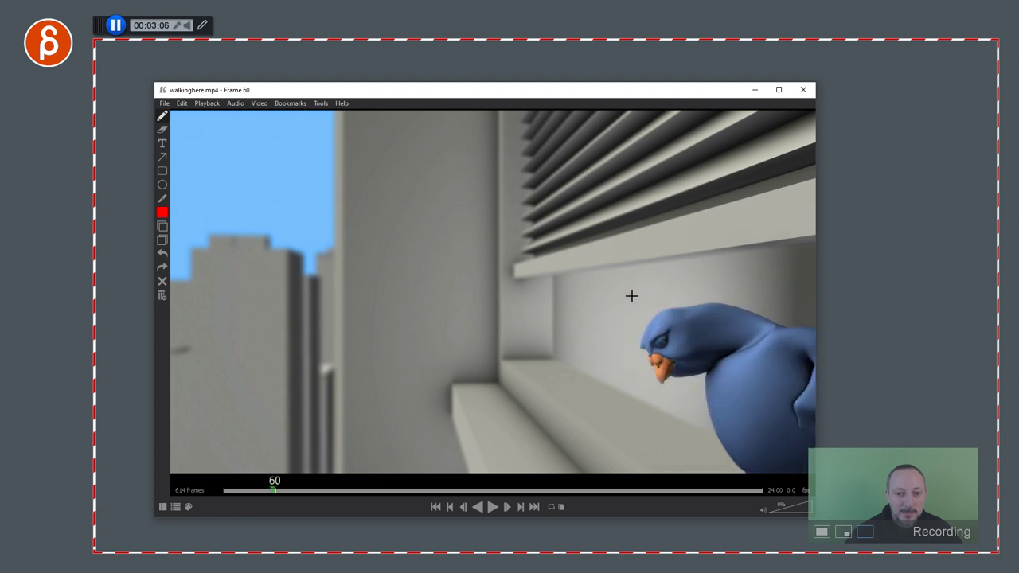
left_click_drag(684, 299, 649, 318)
key("Left")
key("Left")
key("Left")
key("Left")
key("Left")
key("Left")
key("Left")
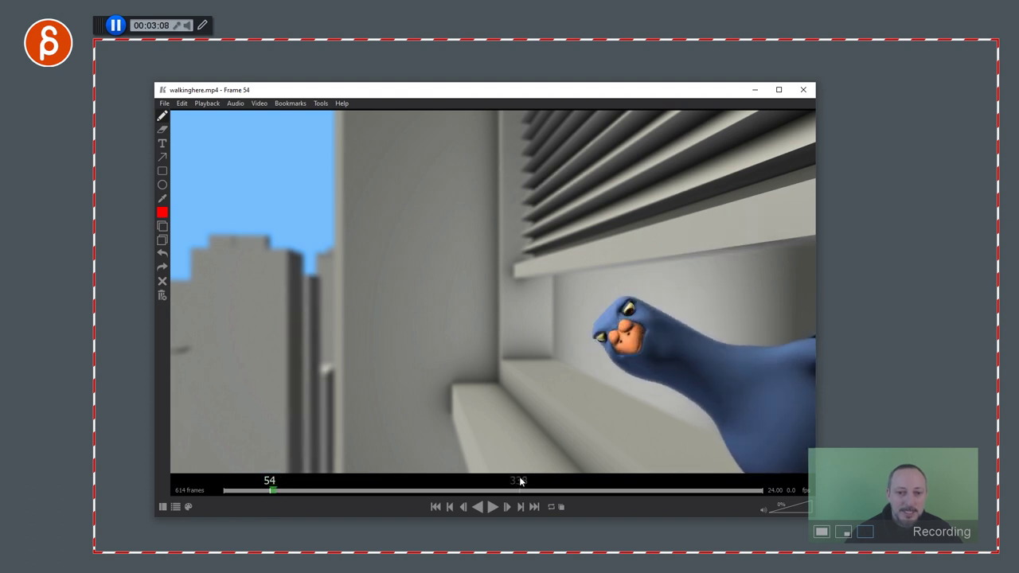
key("Right")
key("Right")
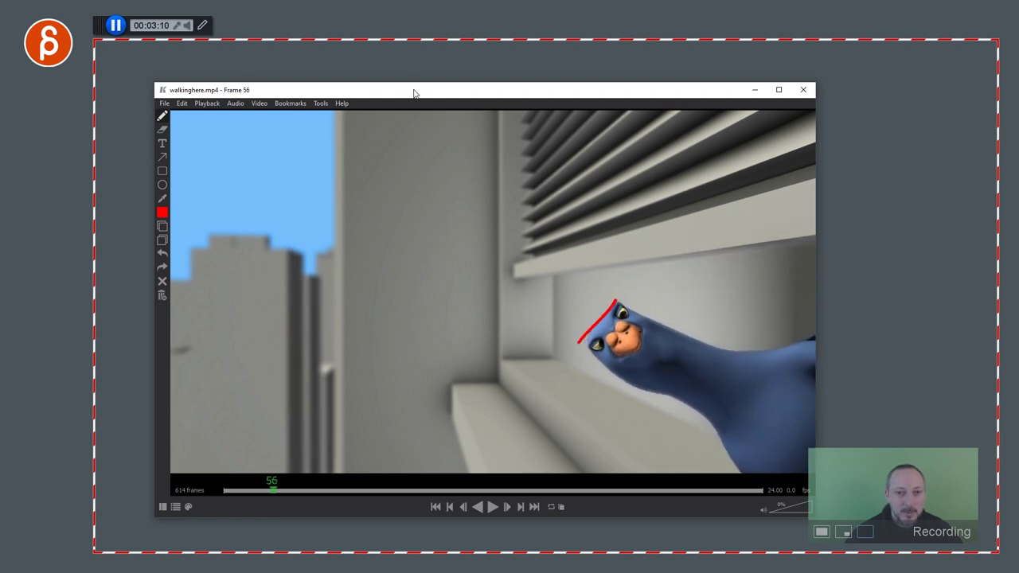
left_click_drag(413, 93, 383, 94)
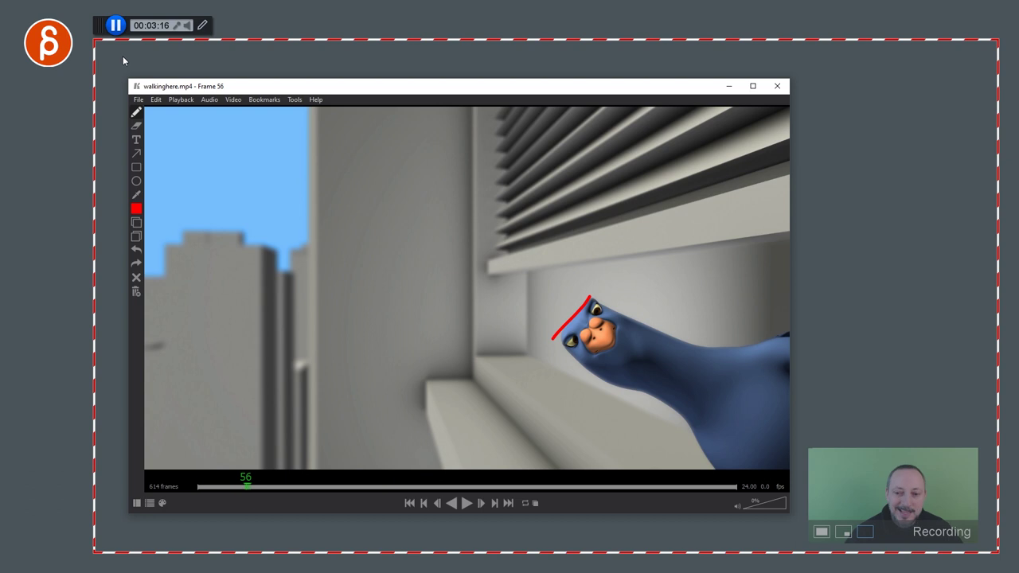
Pause the screen recording, resume it briefly, then pause again.
left_click(116, 27)
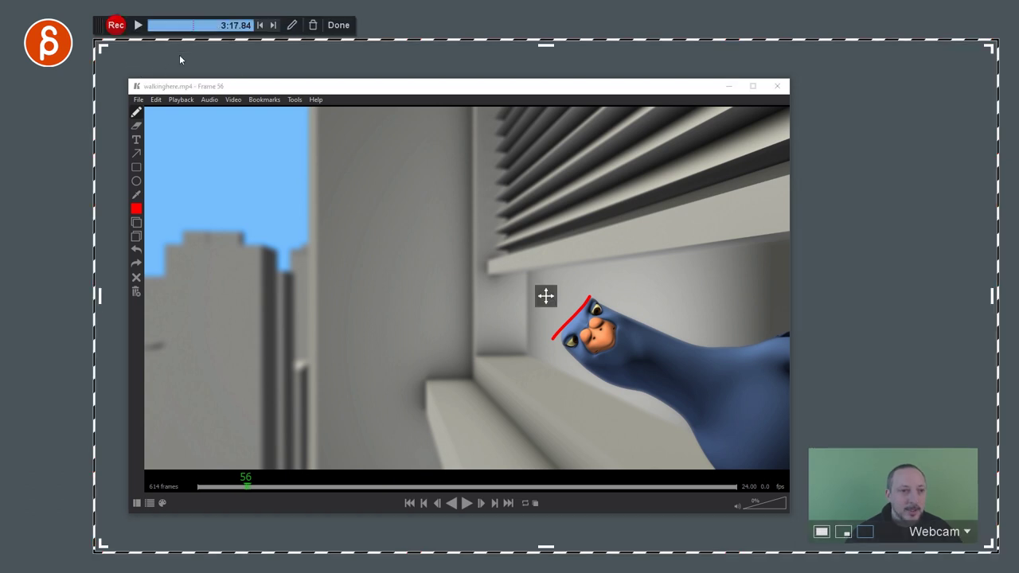
left_click(117, 25)
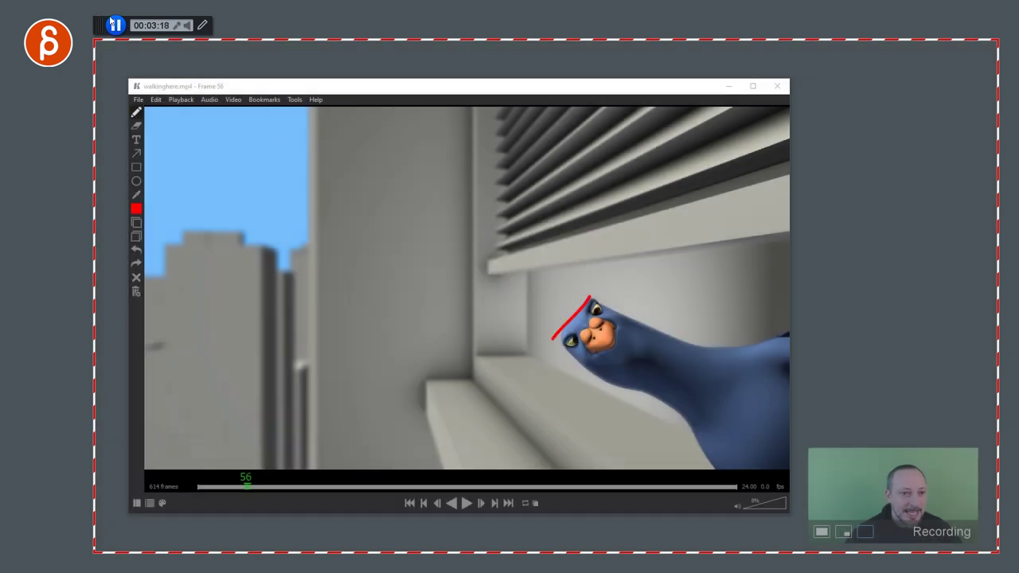
left_click(111, 24)
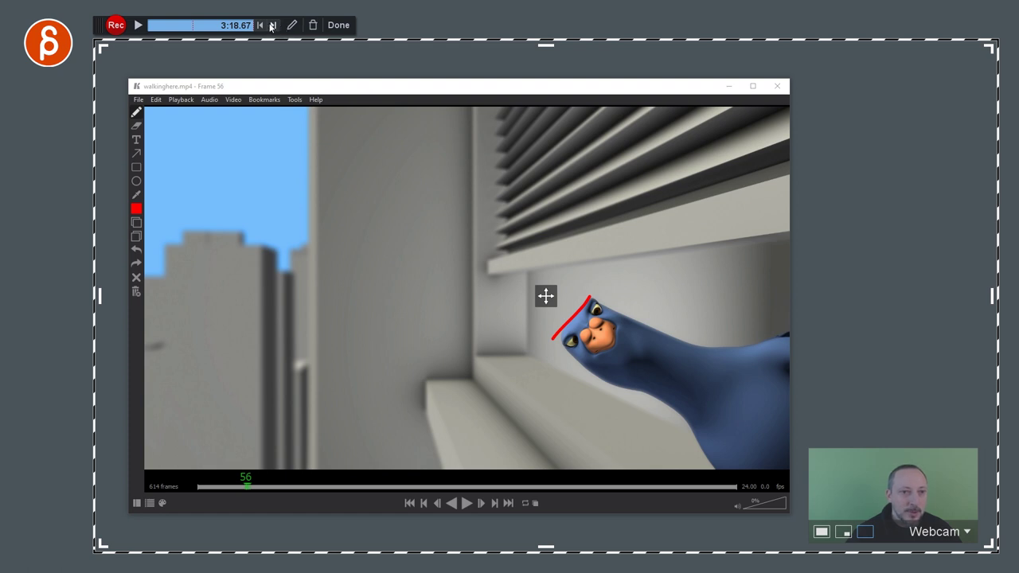
Play back the capture to its end, then finish it with Done to open Recording #453.
left_click(223, 25)
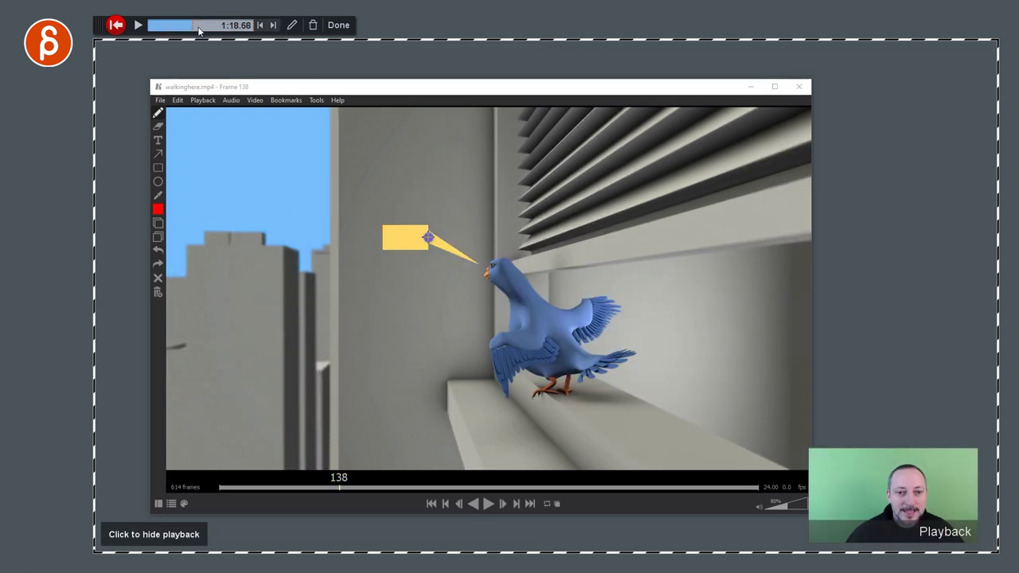
left_click(272, 25)
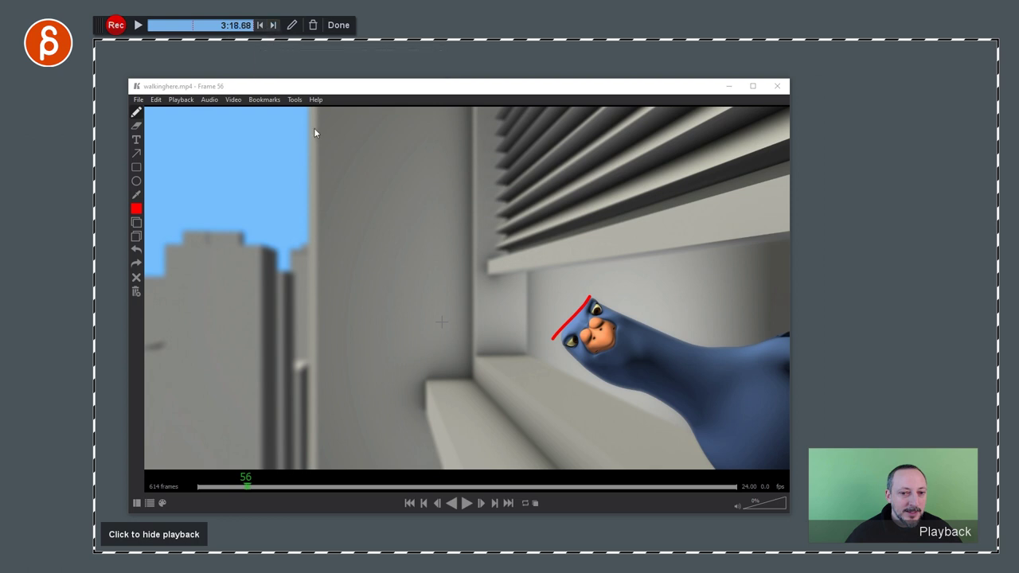
left_click(312, 25)
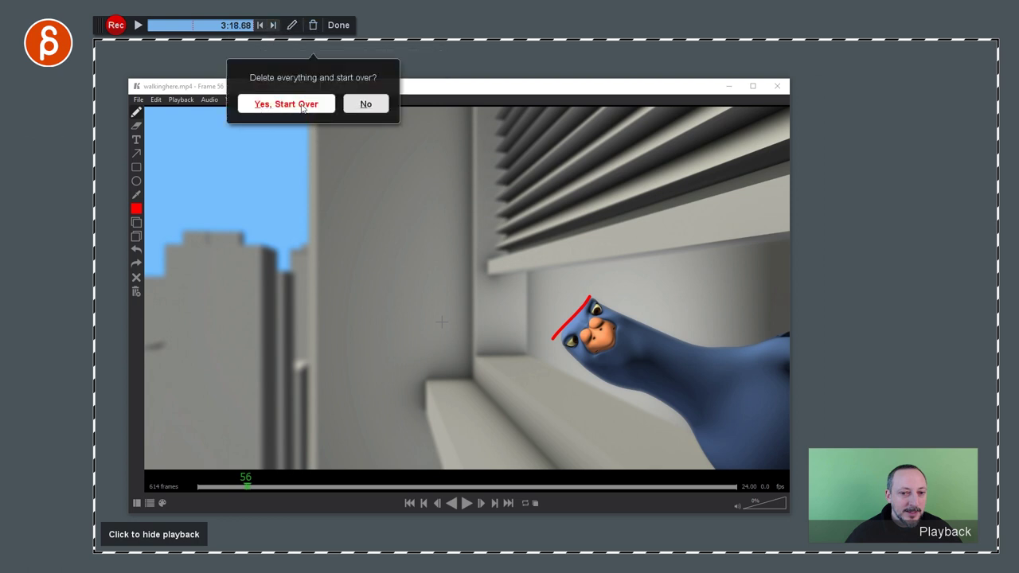
left_click(335, 25)
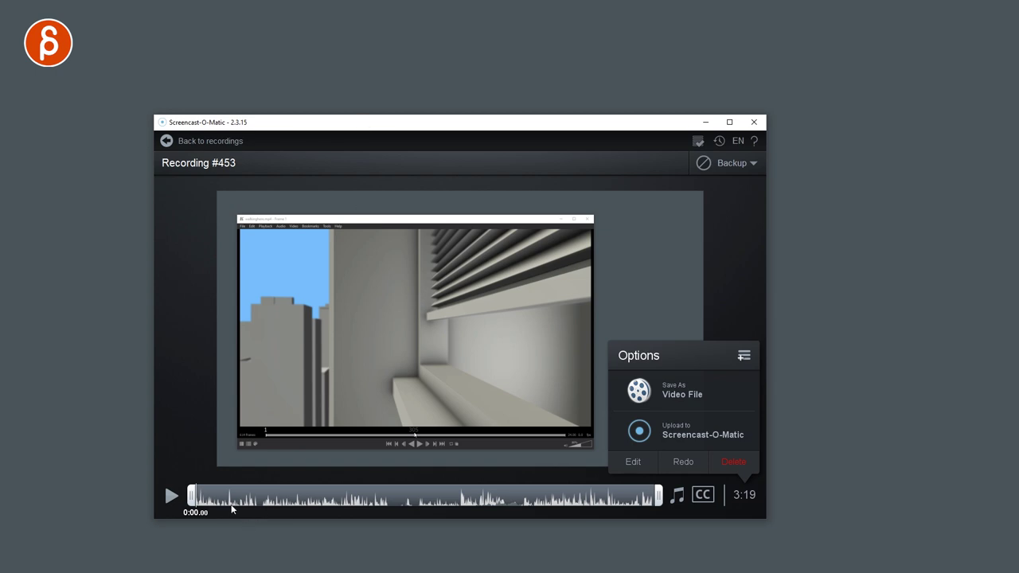
Scrub through the recording preview and browse the upload and publishing destinations.
left_click(250, 502)
left_click_drag(249, 501, 191, 495)
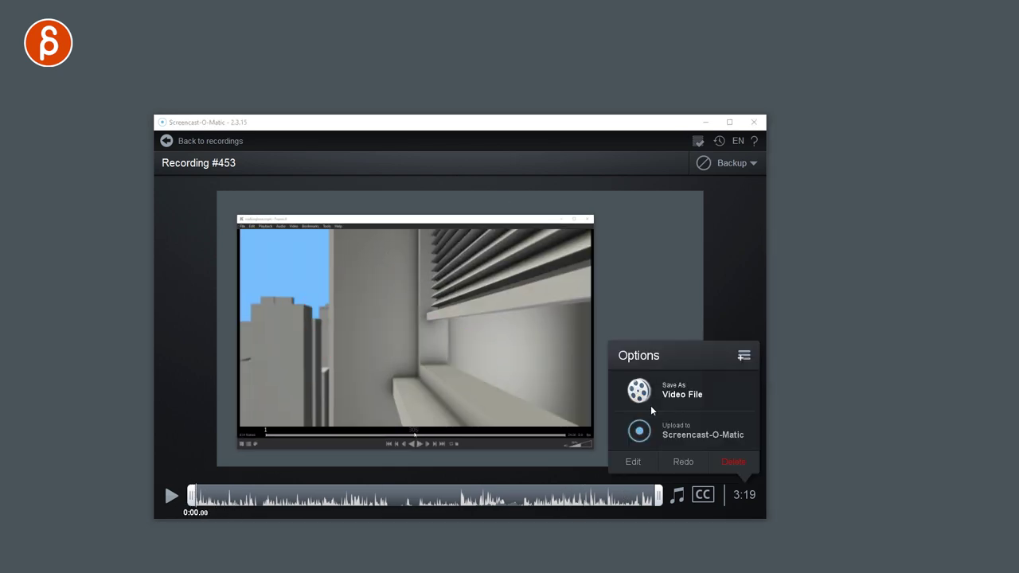
left_click(678, 436)
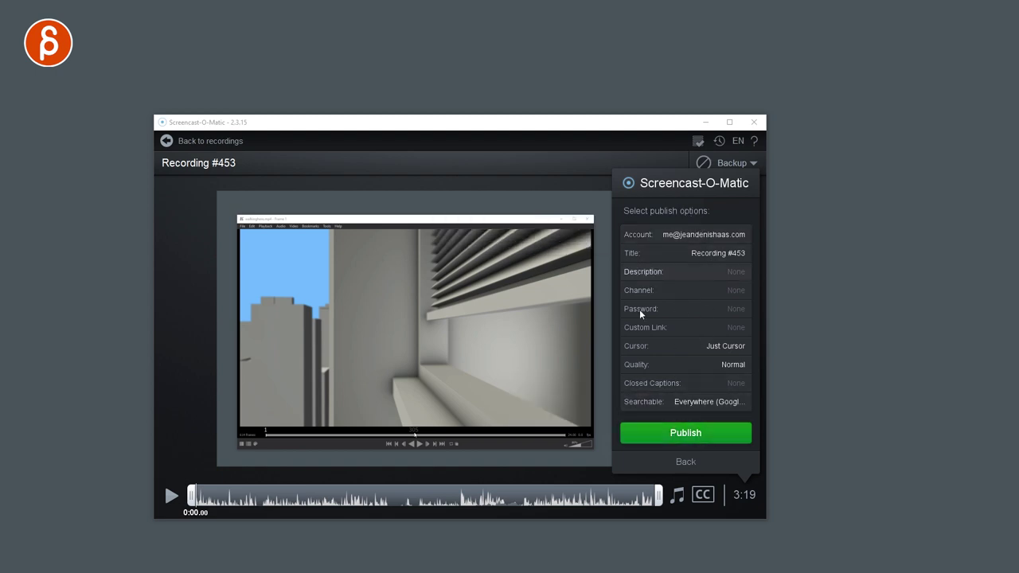
left_click(685, 462)
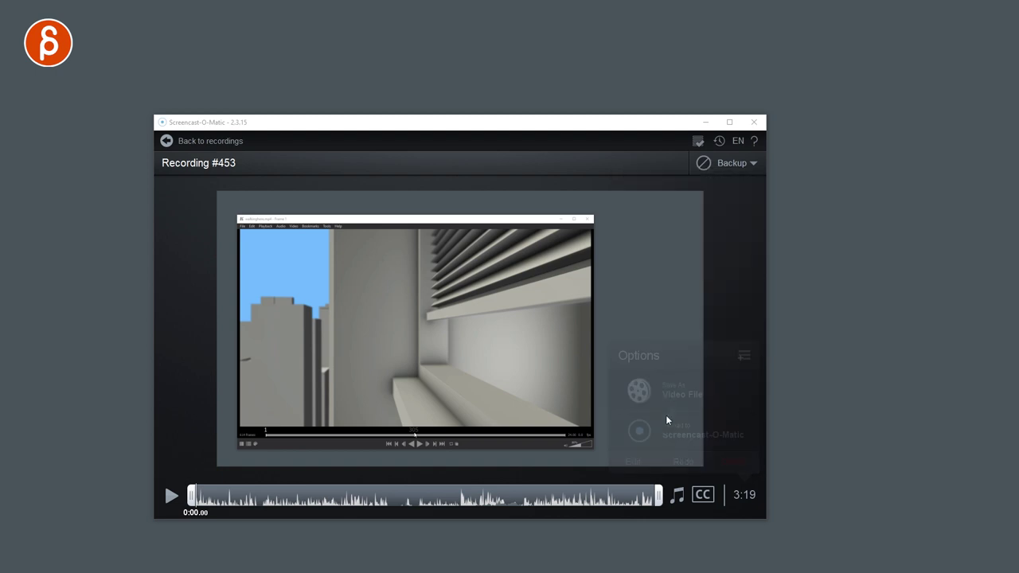
left_click(744, 356)
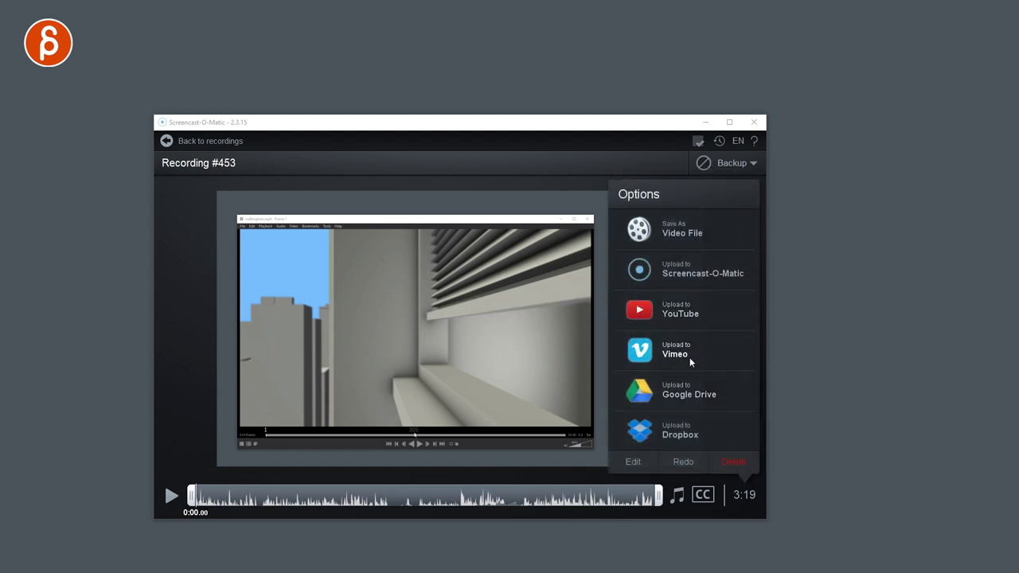
Choose Save as Video File, rename the output to 'lk', and review the Cursor and Quality settings.
left_click(681, 233)
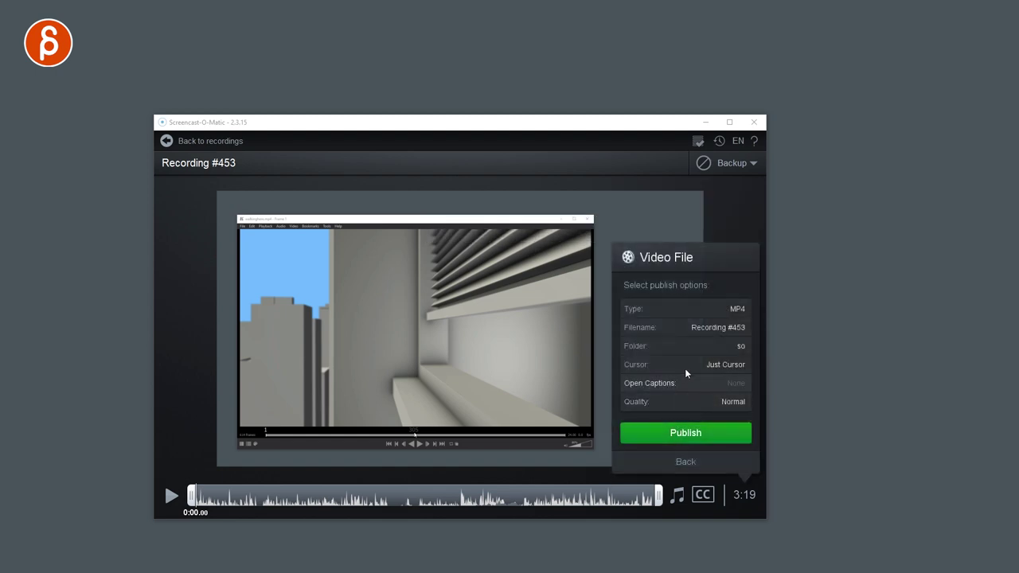
left_click(705, 331)
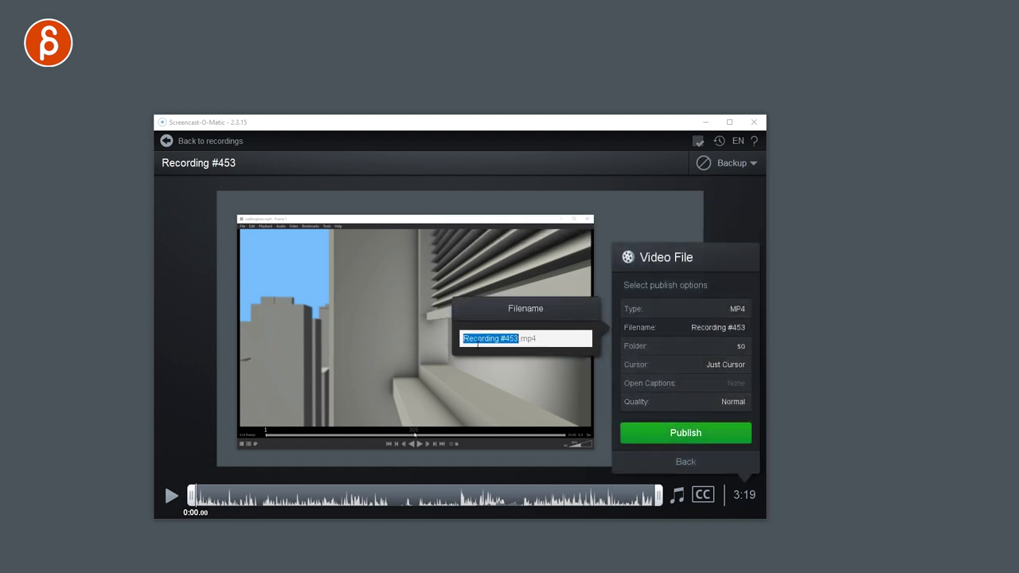
type("lkjhlkjhlkjhlkjh")
key("Return")
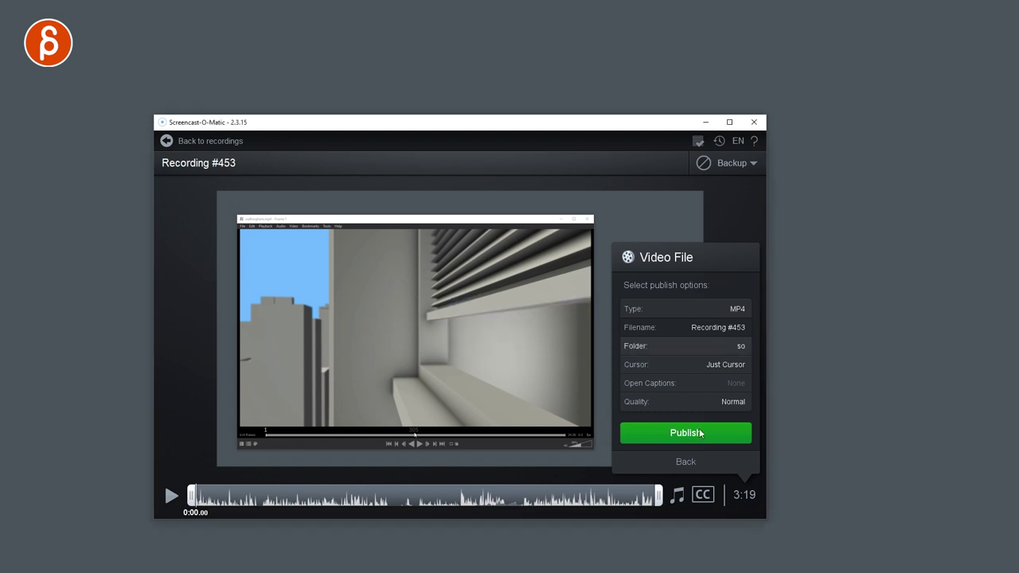
left_click(722, 368)
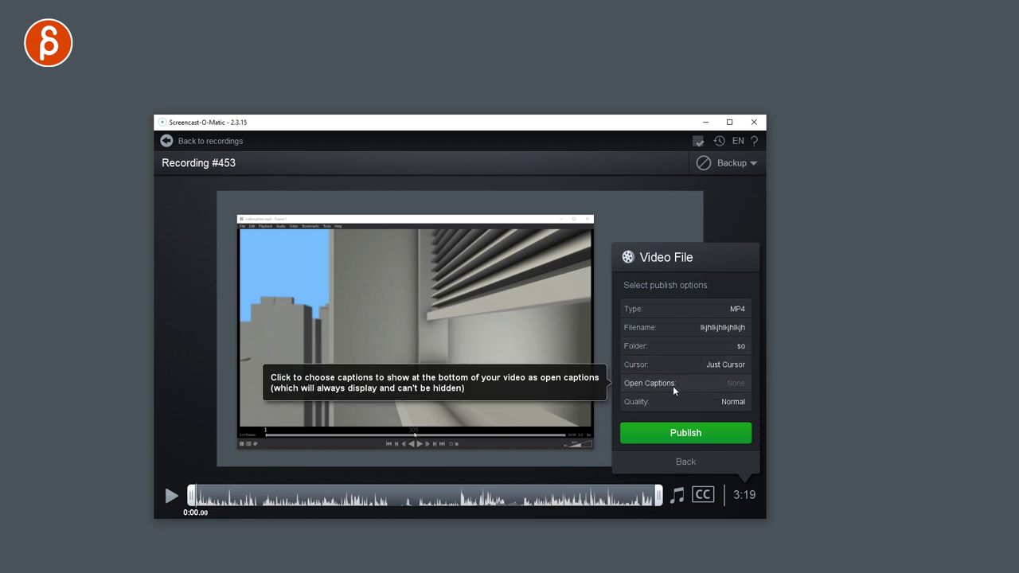
left_click(726, 402)
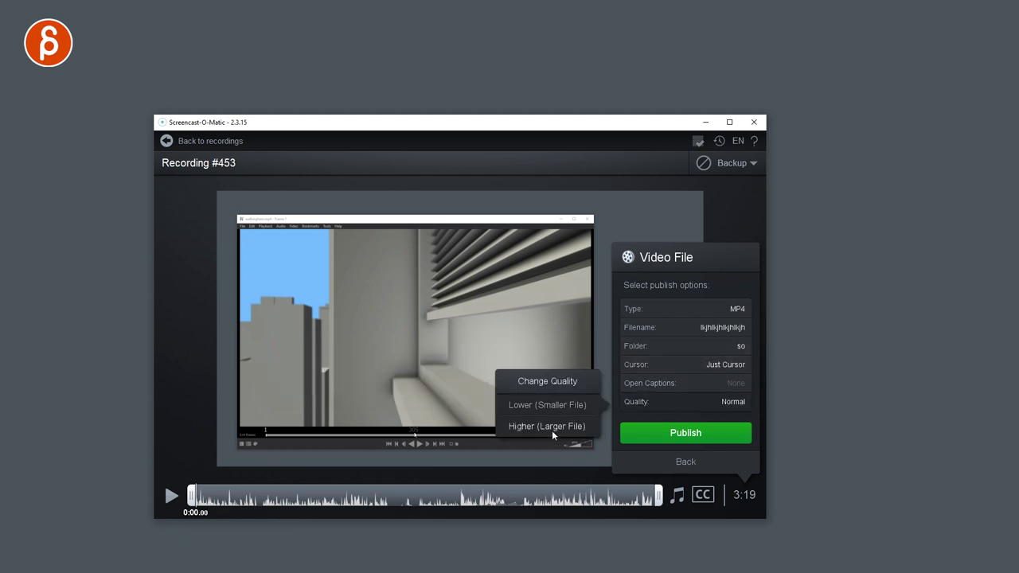
left_click(674, 470)
Open the recording in the editor, toggle the webcam, preview to about 1:18, and enlarge the webcam overlay.
left_click(636, 463)
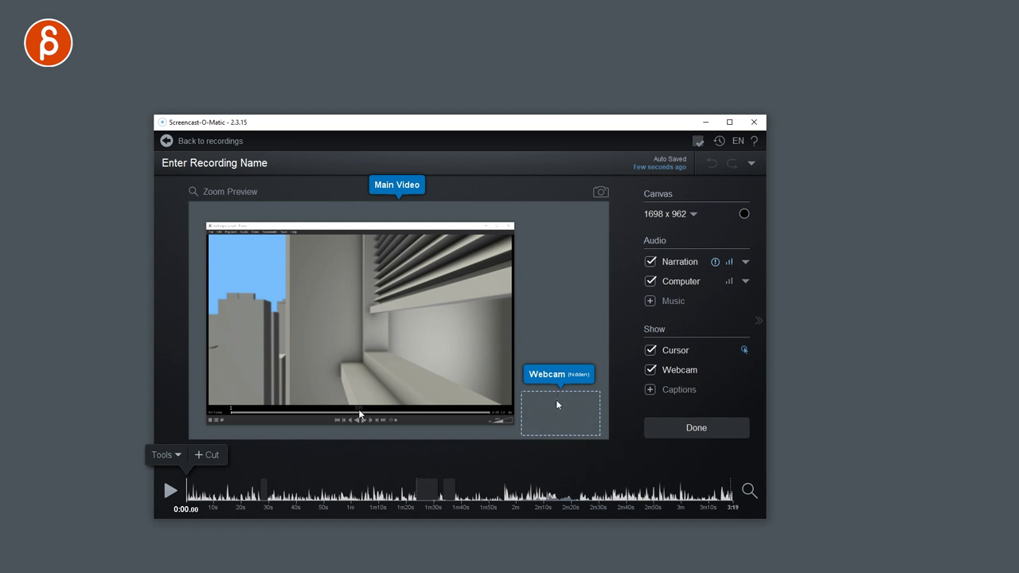
left_click(650, 370)
left_click(651, 371)
left_click(578, 372)
left_click(653, 406)
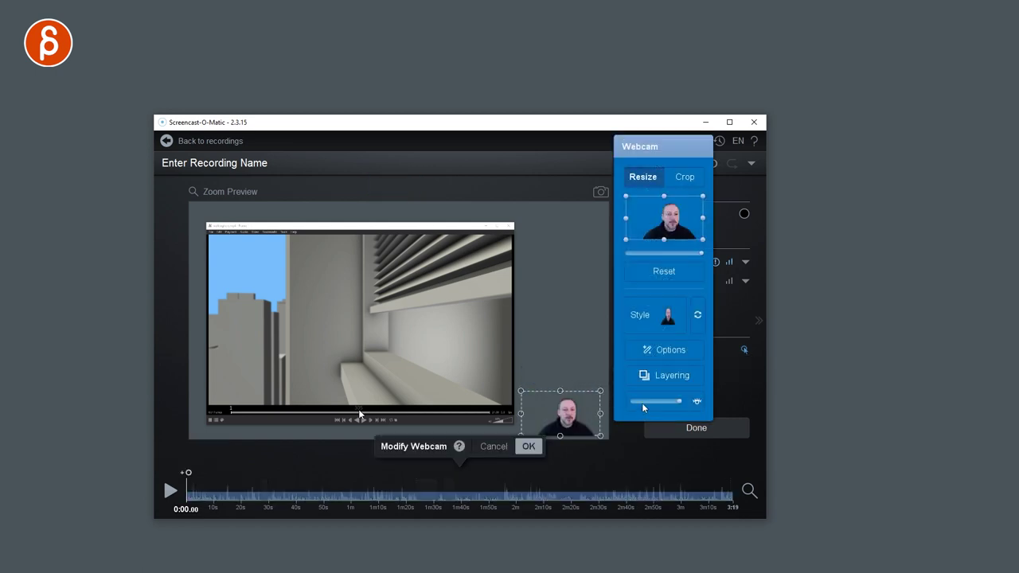
left_click_drag(219, 511, 406, 510)
left_click_drag(519, 391, 553, 408)
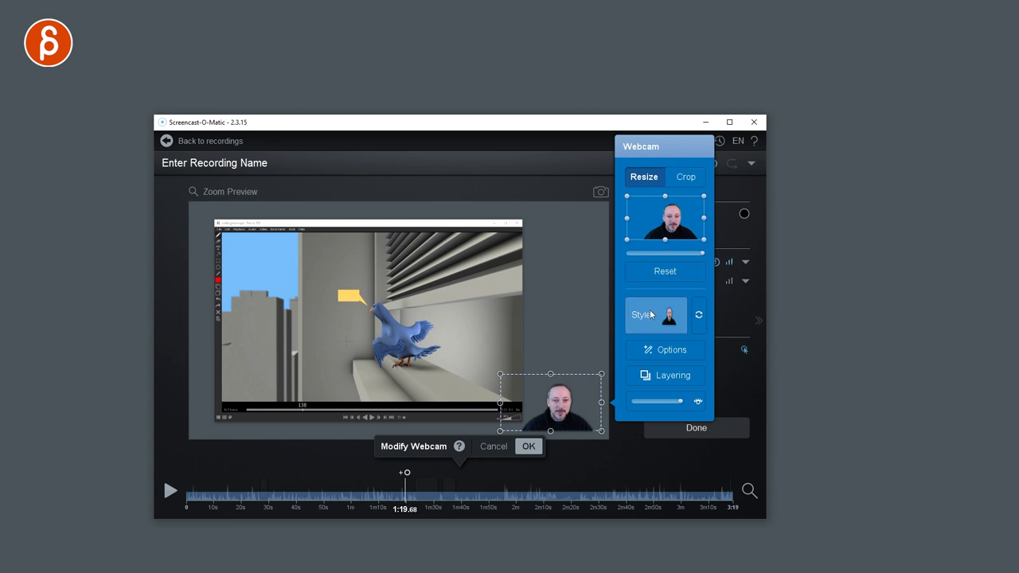
Apply a Recent Styles preset to the webcam and set its opacity to about 99%.
left_click(698, 315)
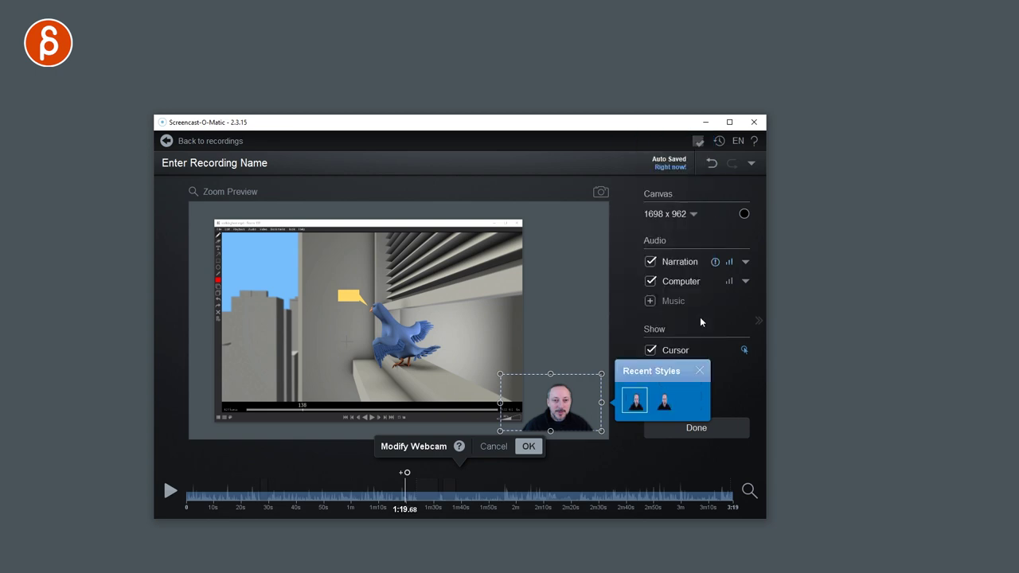
left_click(667, 405)
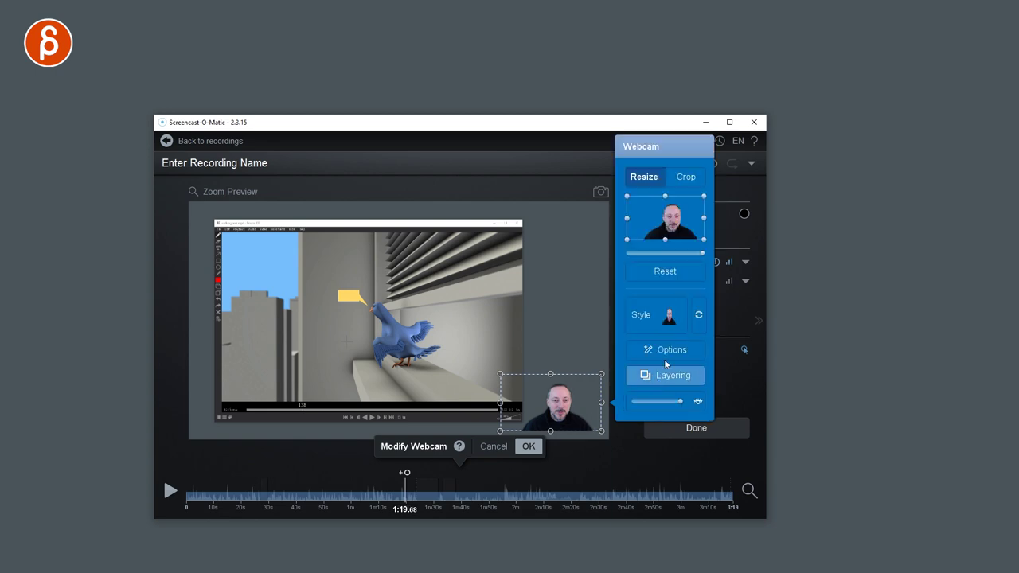
mouse_move(672, 407)
left_mouse_down()
mouse_move(634, 408)
mouse_move(687, 414)
left_mouse_up()
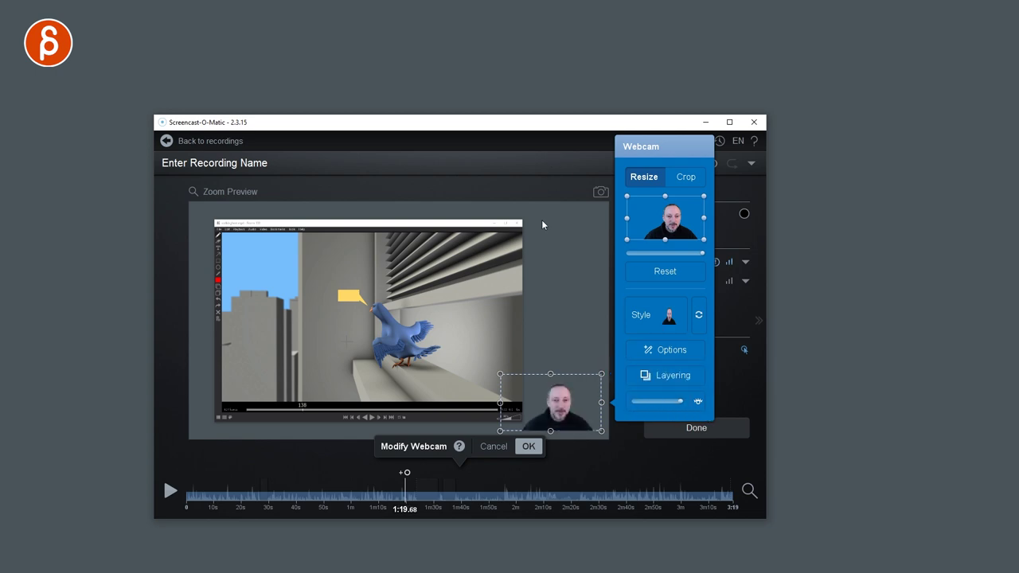
left_click(555, 284)
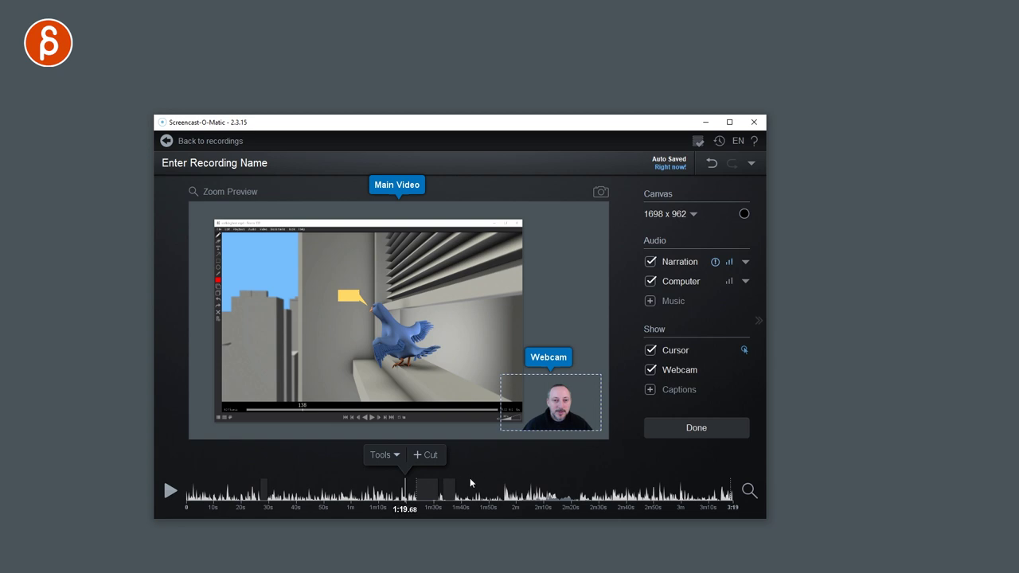
Look at the canvas size and background colour options without changing them.
left_click(693, 214)
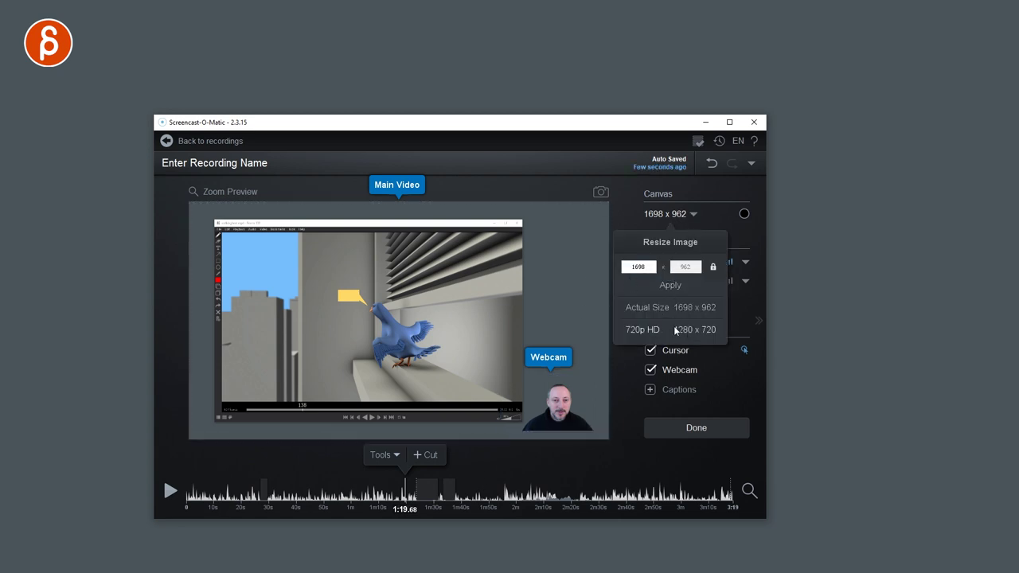
left_click(628, 193)
left_click(744, 213)
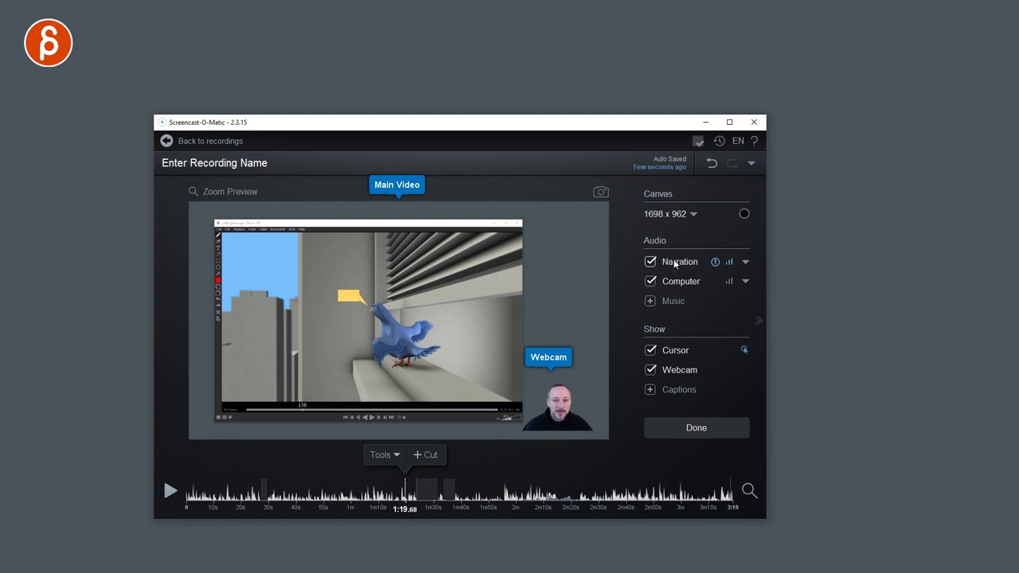
Turn narration off and back on, then bring up its Normalize and Reduce Noise options.
left_click(650, 262)
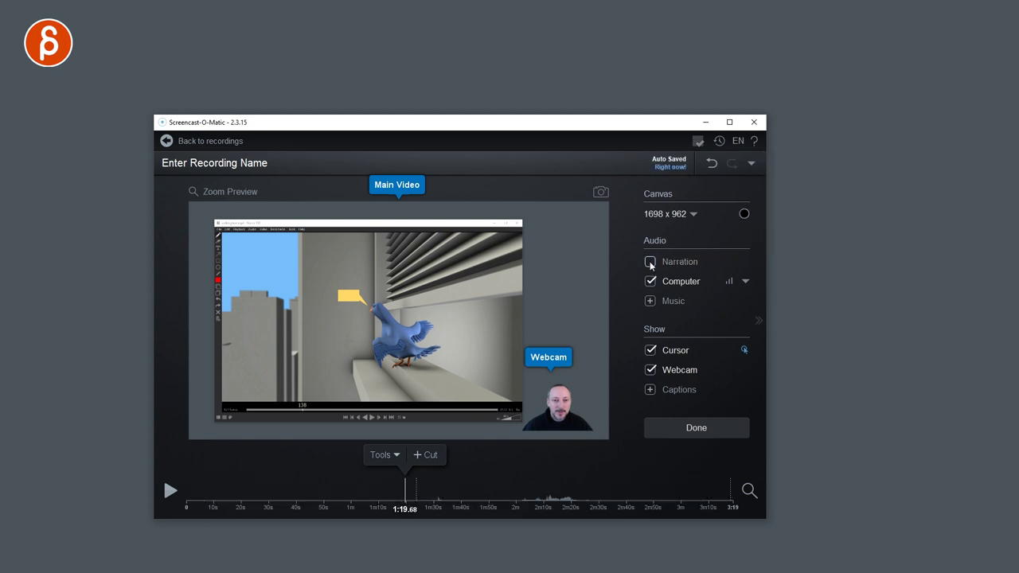
left_click(650, 262)
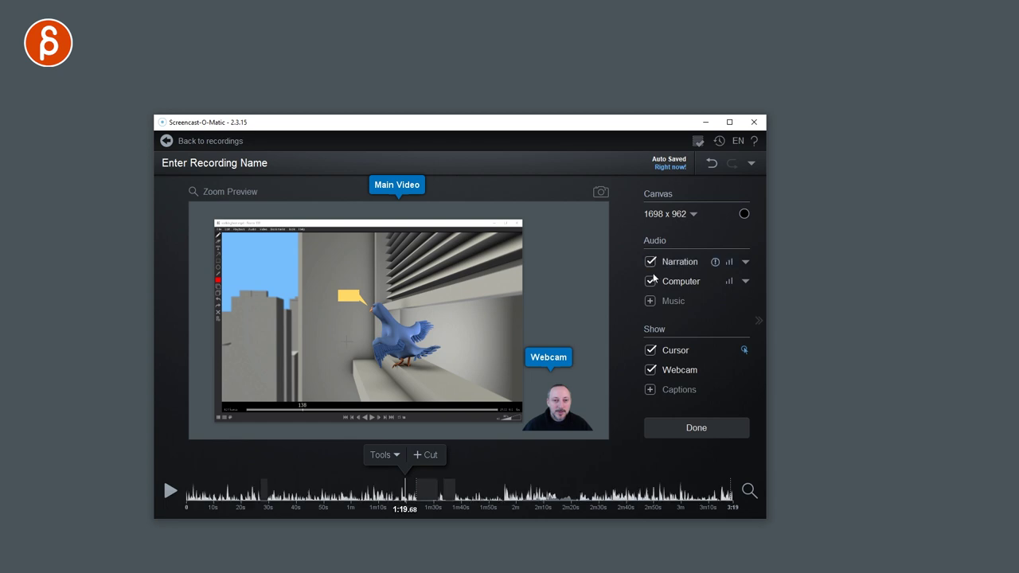
left_click(728, 263)
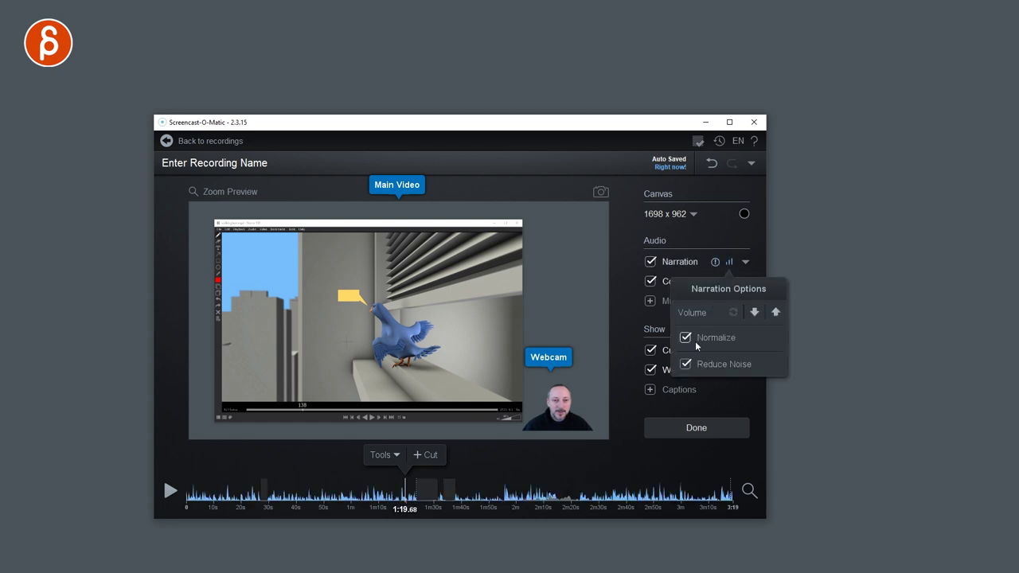
Lower and raise the narration volume, then view its export and import choices.
left_click(755, 312)
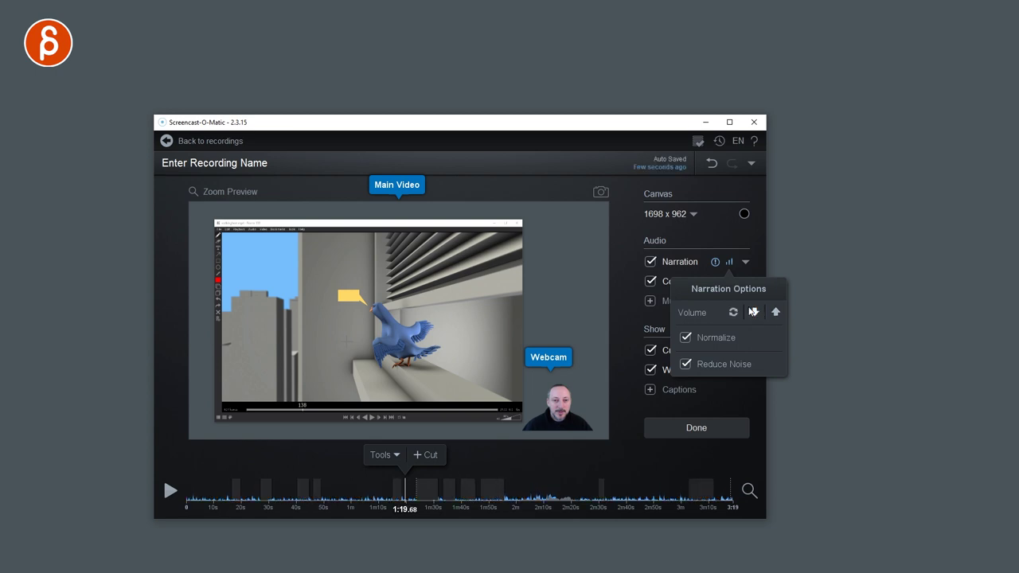
left_click(777, 313)
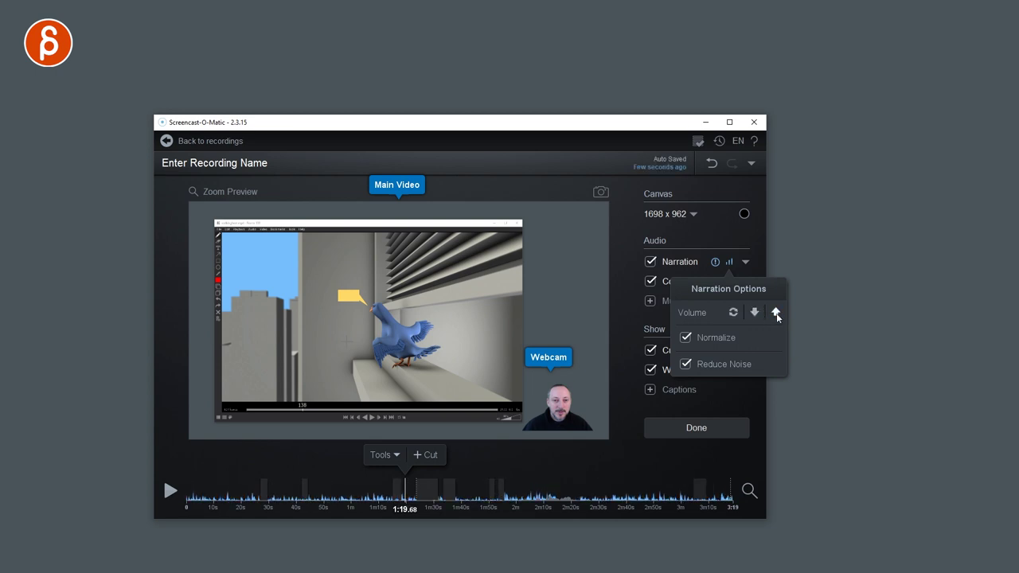
left_click(681, 252)
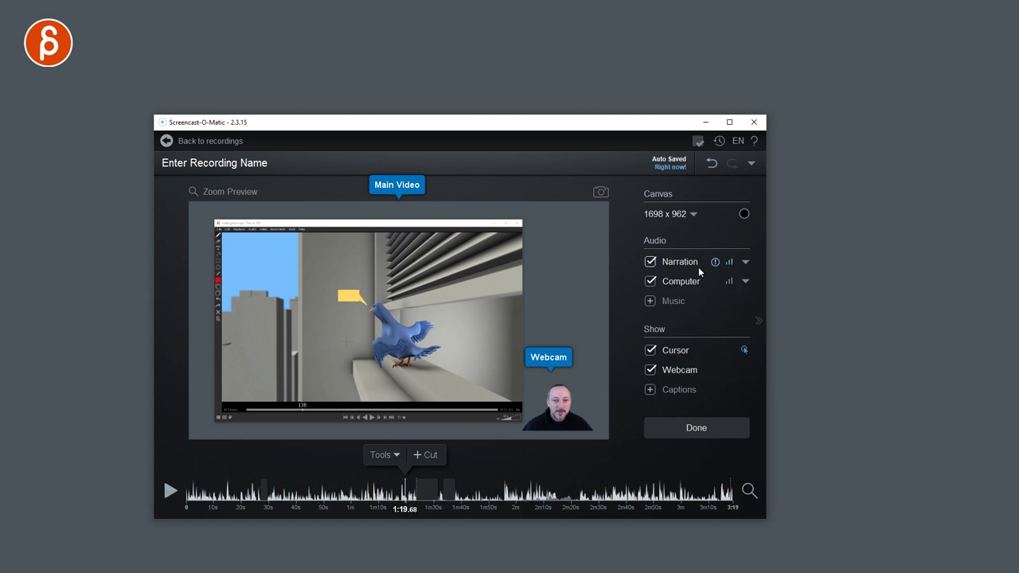
left_click(746, 263)
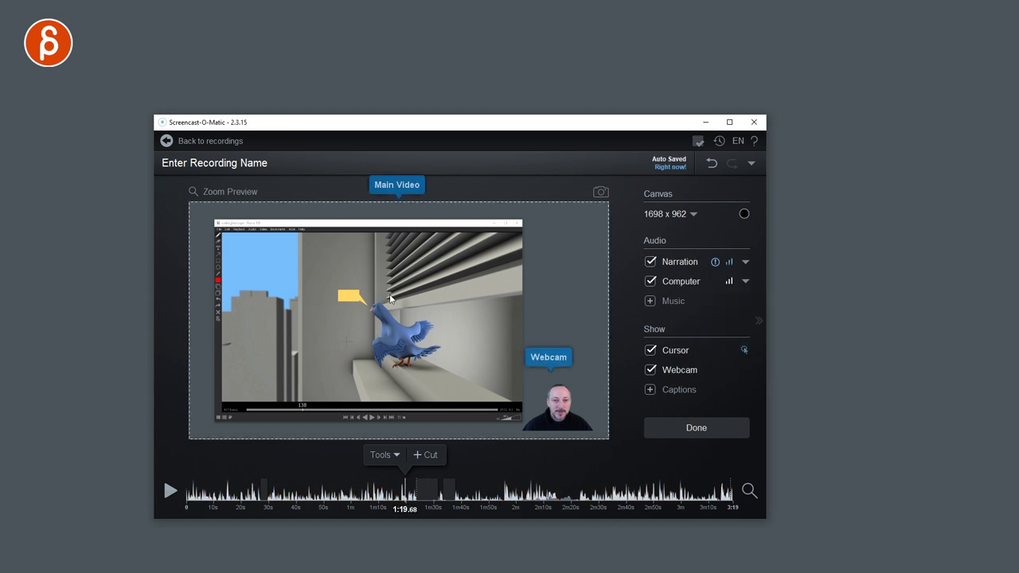
Toggle computer audio off and on, review its options, and move the playhead to 0:52.28.
left_click(651, 283)
left_click(652, 283)
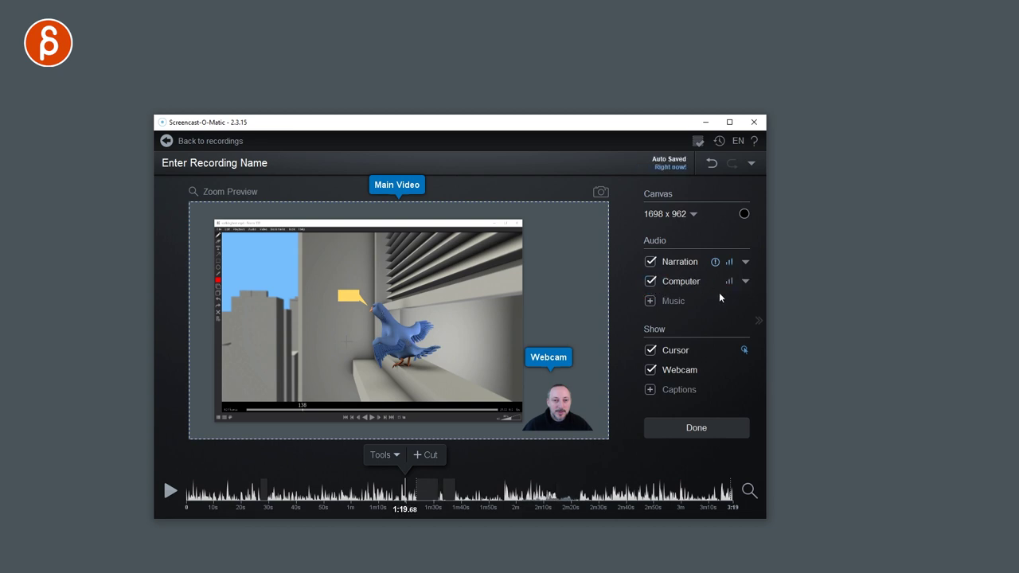
left_click(729, 284)
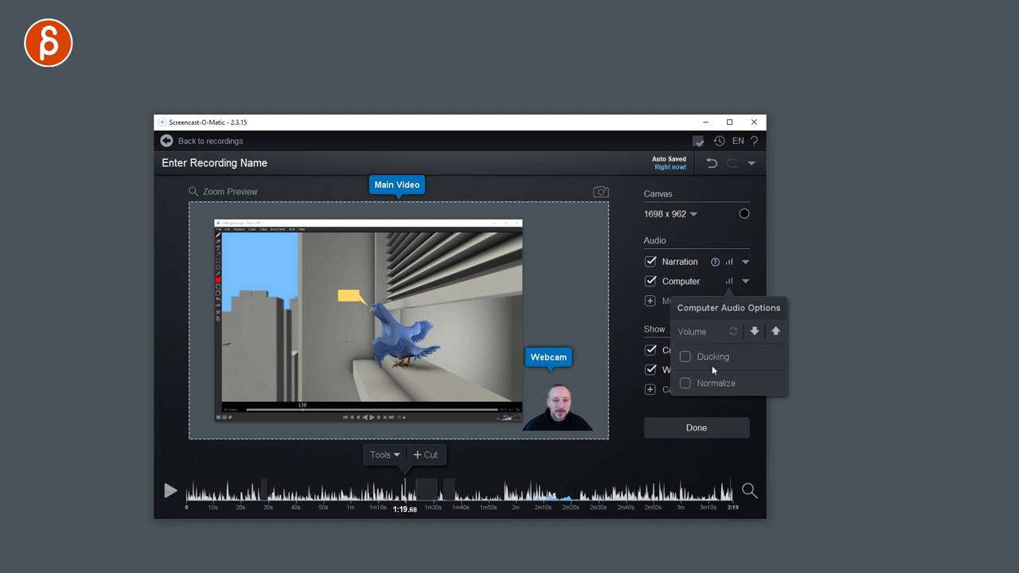
left_click(746, 282)
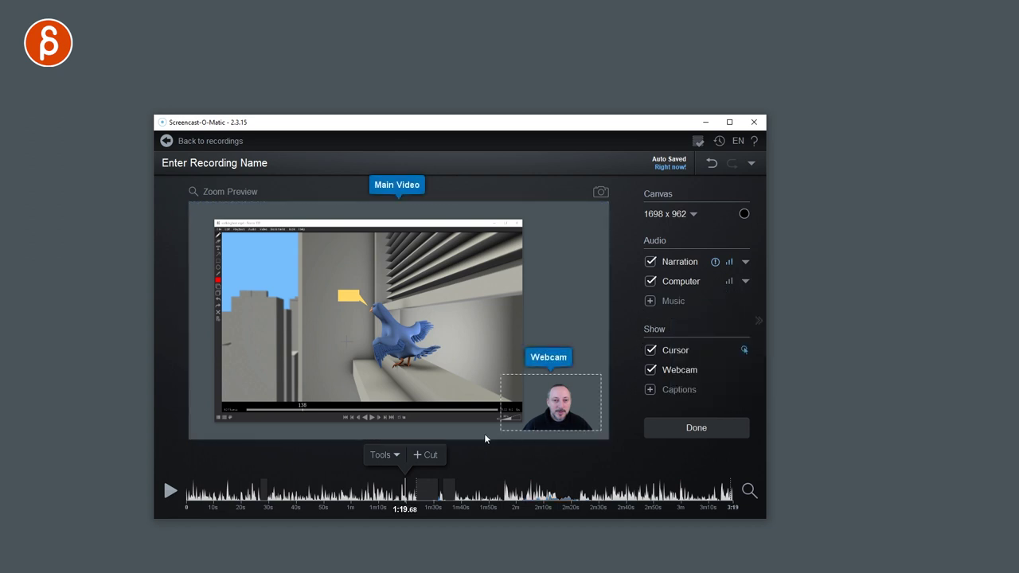
left_click_drag(292, 522, 330, 517)
Hide the cursor and browse the halo, left-click and right-click highlighting settings.
left_click(651, 350)
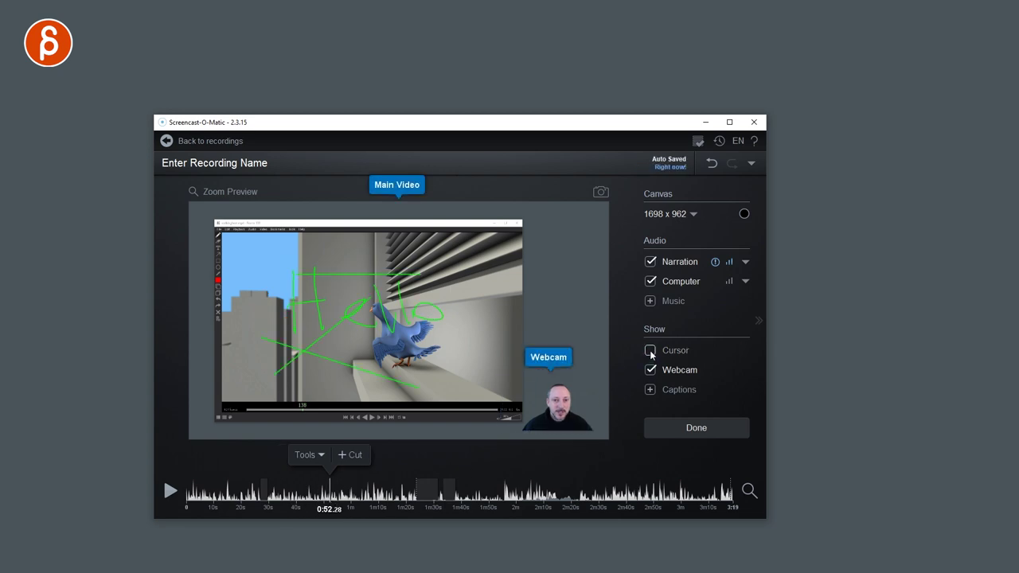
left_click(744, 351)
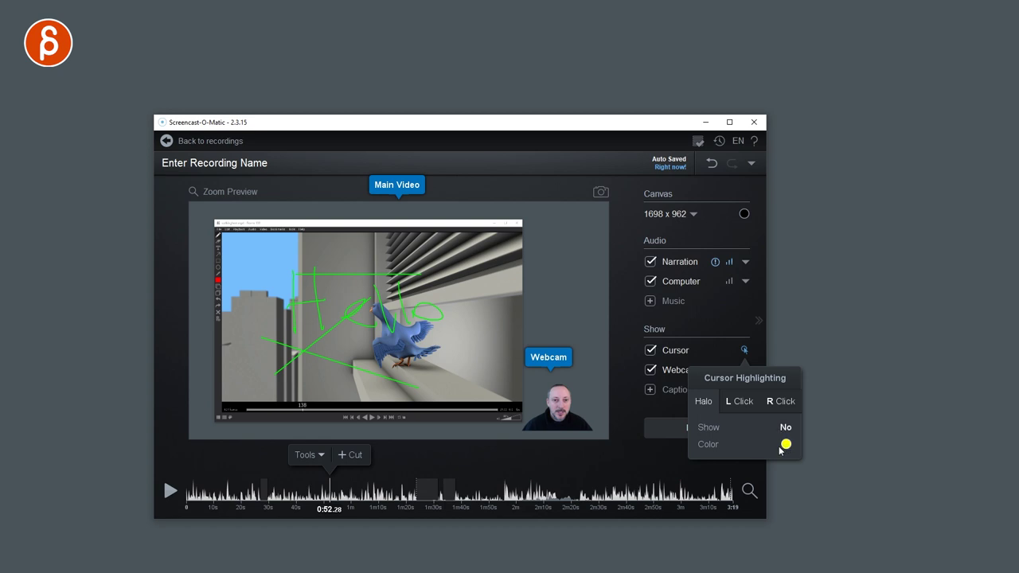
left_click(738, 402)
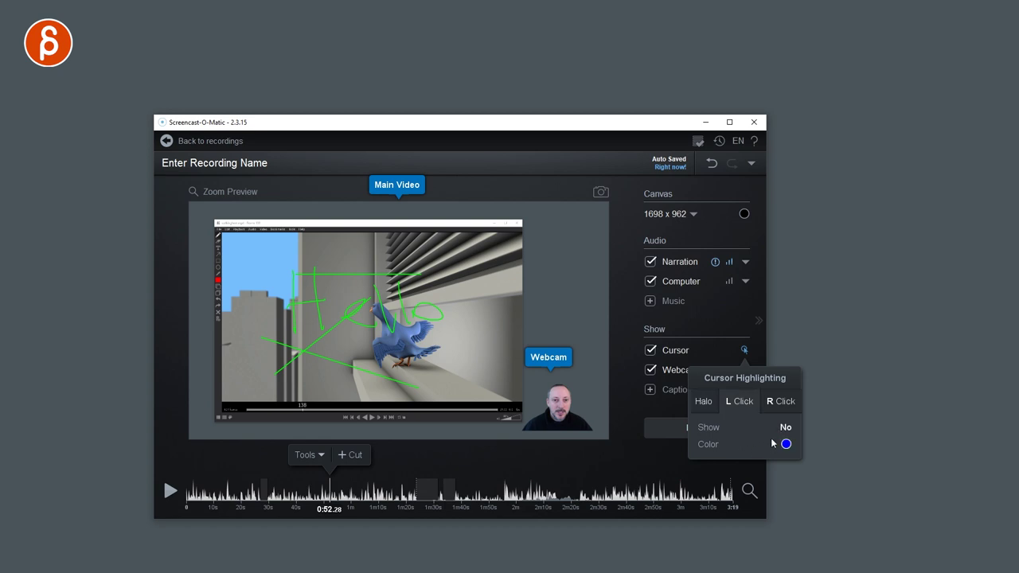
left_click(775, 401)
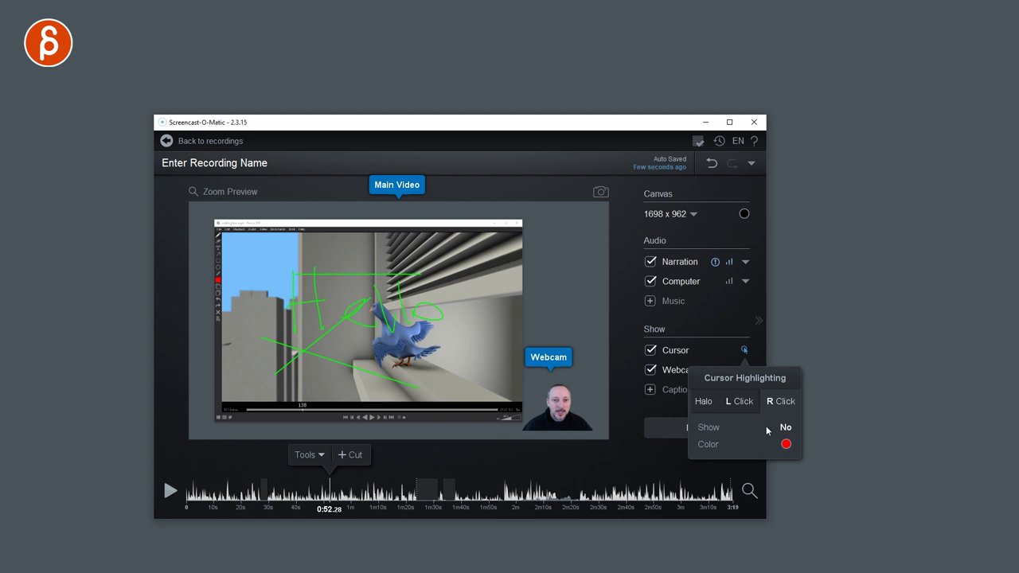
left_click(702, 402)
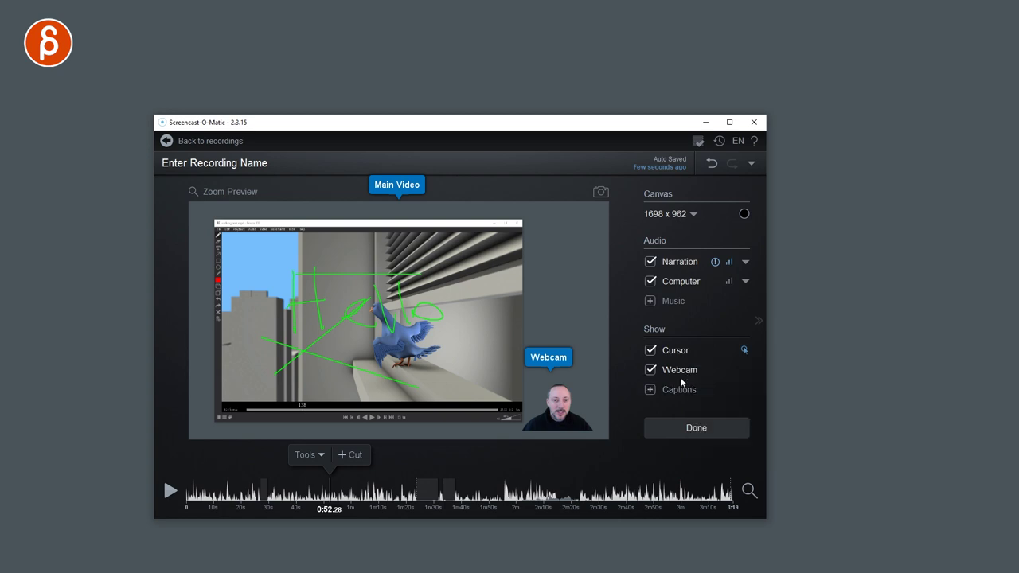
Toggle the webcam off and on, then start an English caption track using Speech-to-Text (EN-US).
left_click(650, 370)
left_click(651, 371)
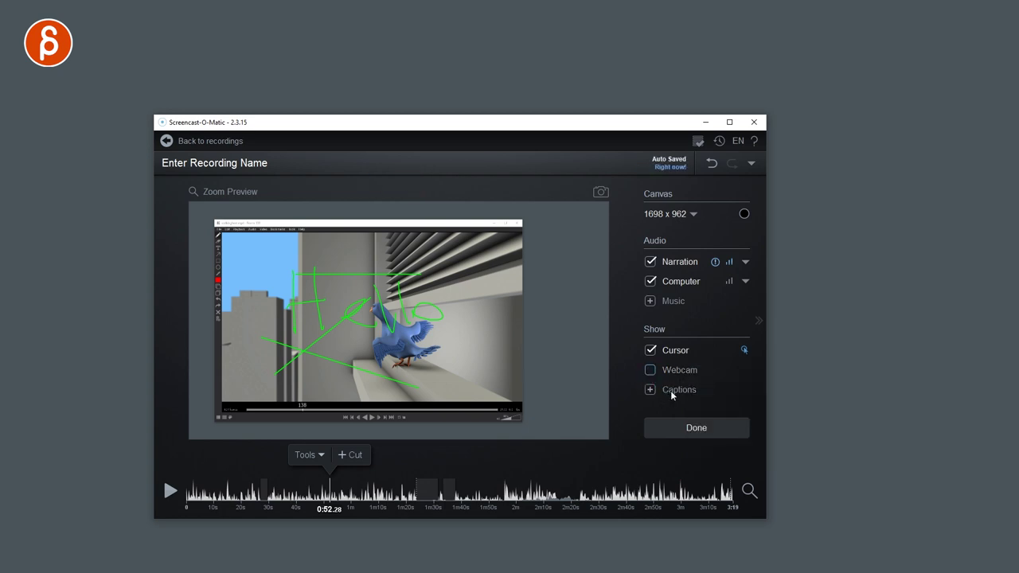
left_click(650, 391)
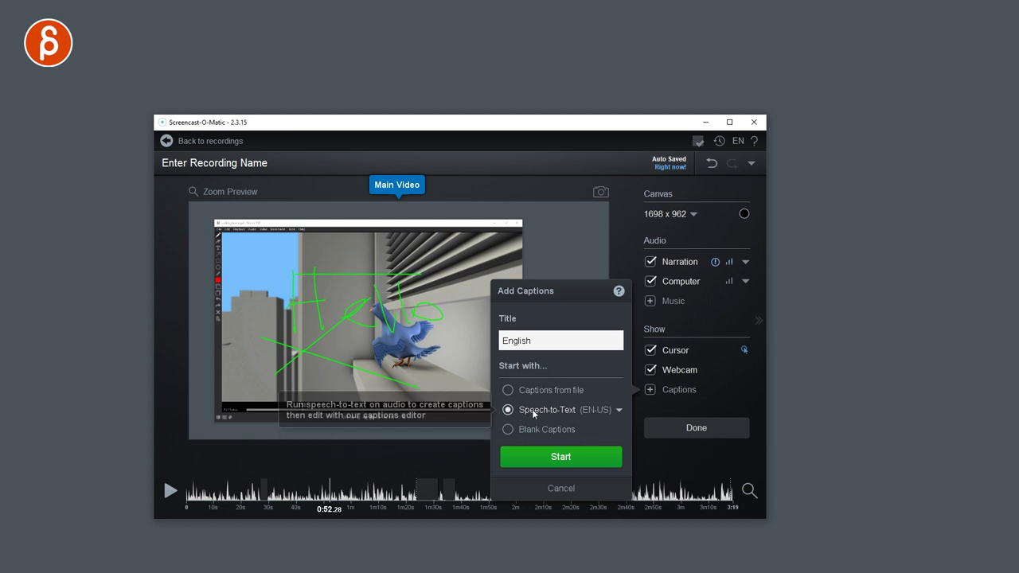
Run speech-to-text captioning, review the caption list and Captions Text menu, then discard the captions.
left_click(561, 458)
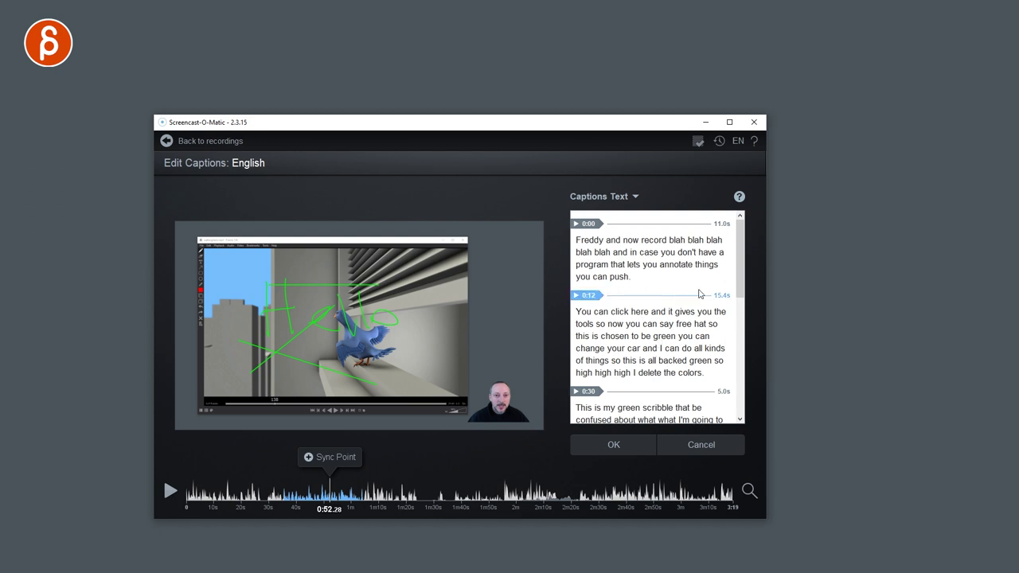
left_click_drag(741, 233, 747, 382)
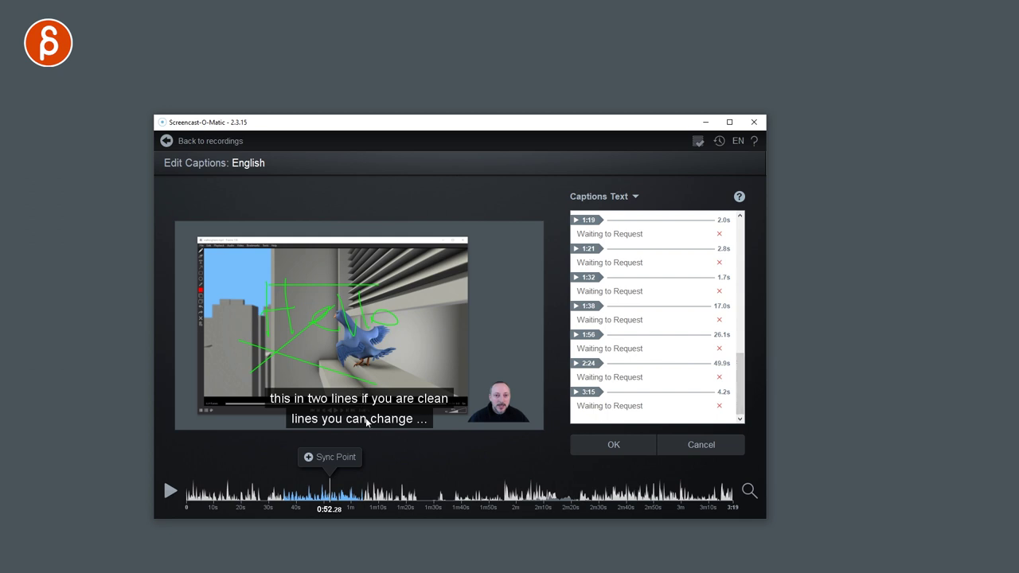
left_click(638, 199)
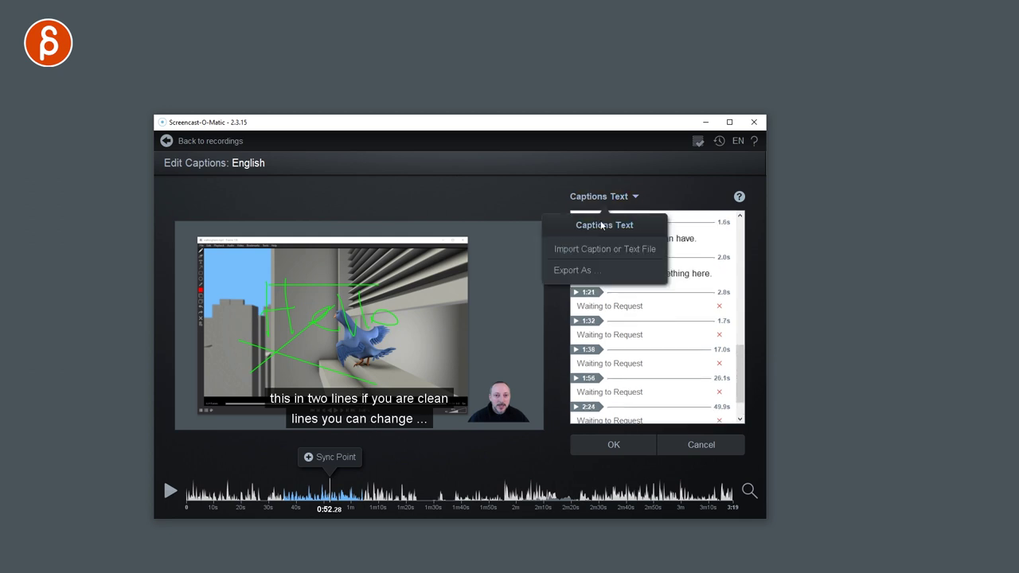
mouse_move(570, 277)
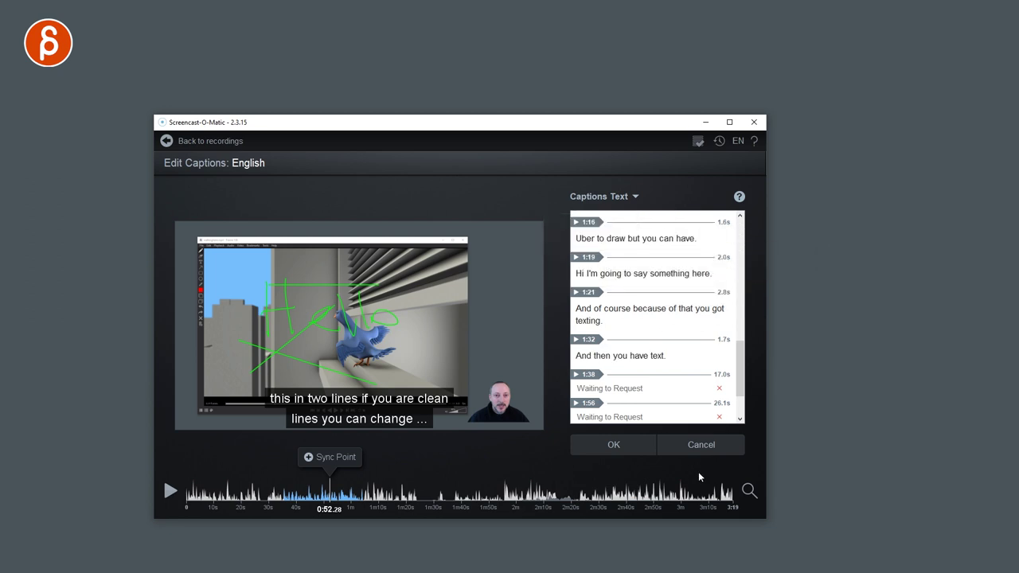
left_click(696, 446)
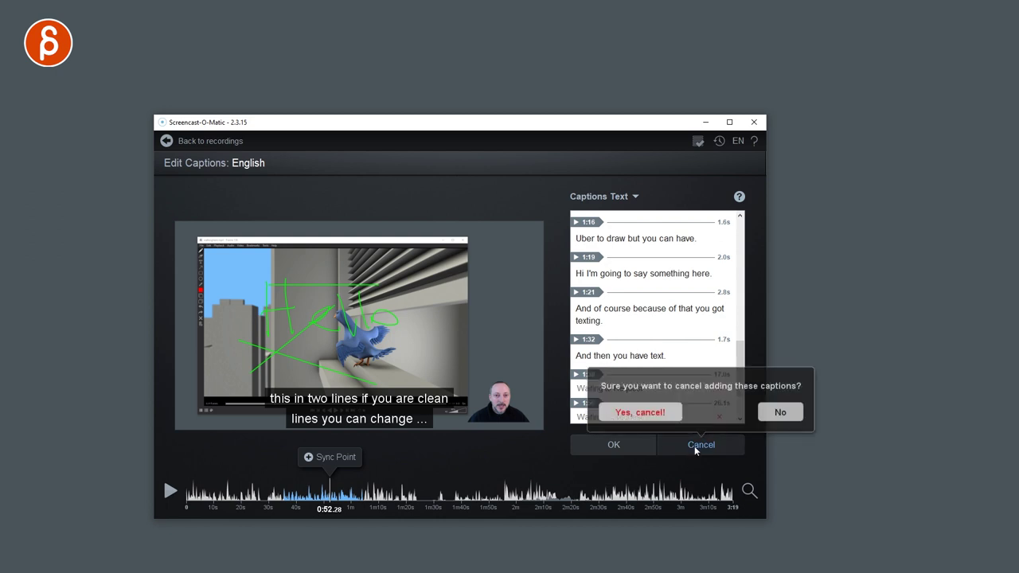
left_click(667, 427)
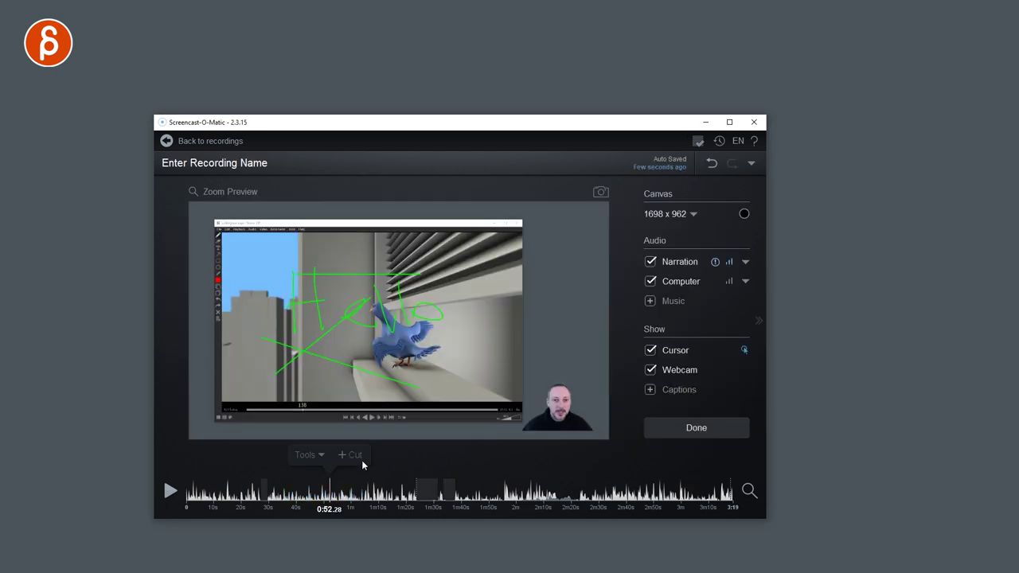
Move the playhead to 0:30.28 and add a Transition there from the Tools menu.
left_click(268, 499)
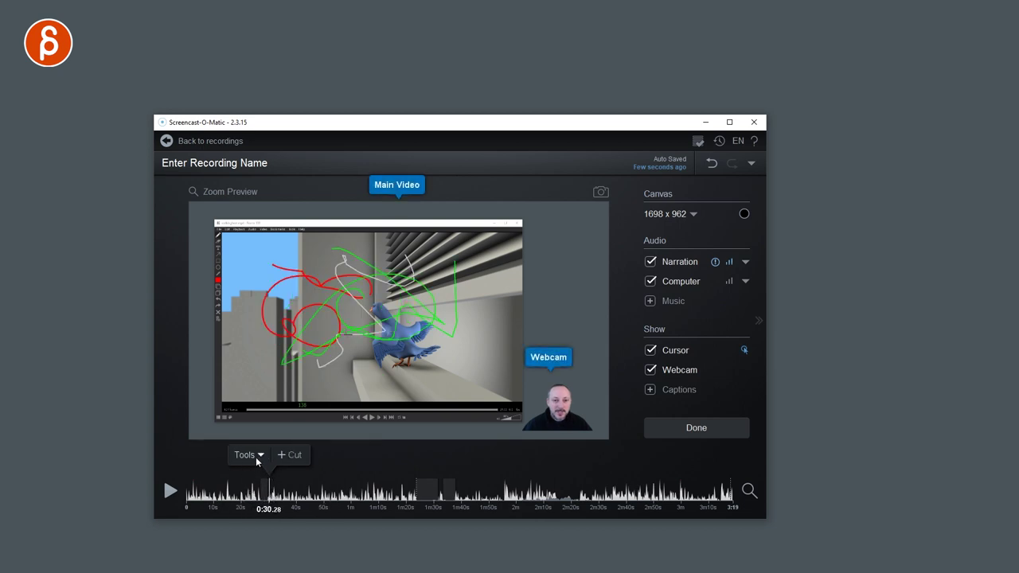
left_click(245, 455)
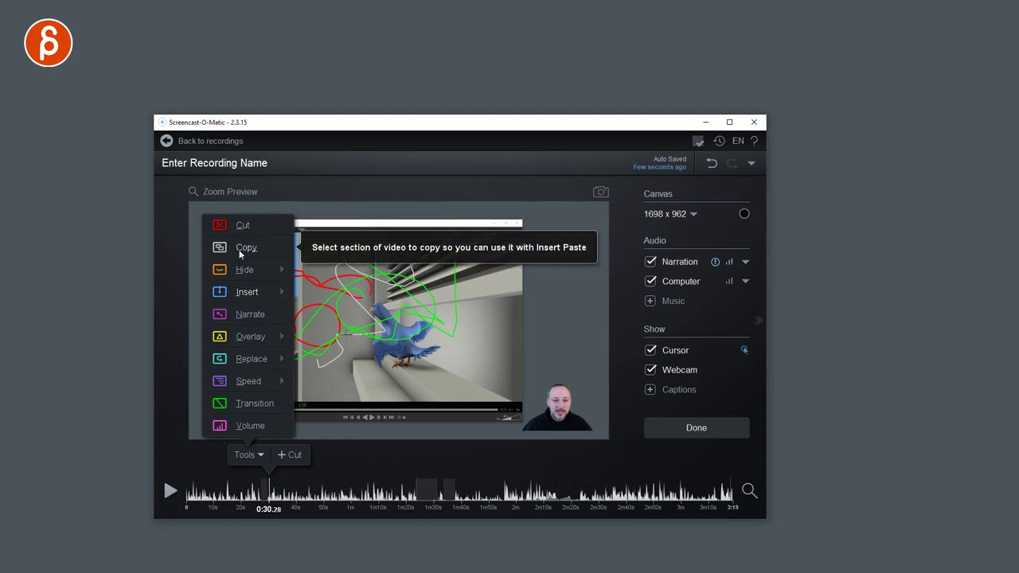
mouse_move(241, 272)
mouse_move(243, 296)
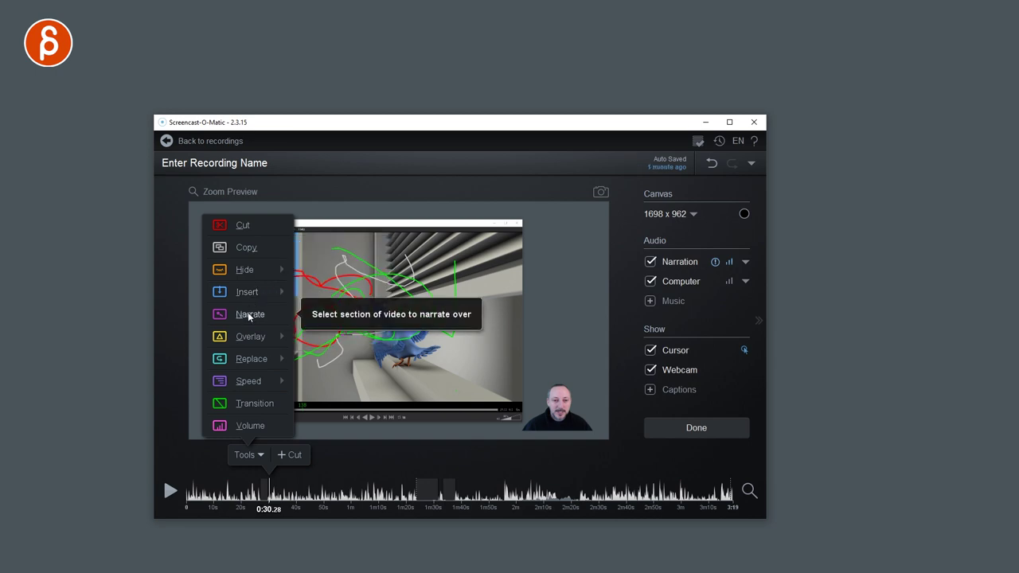
mouse_move(250, 337)
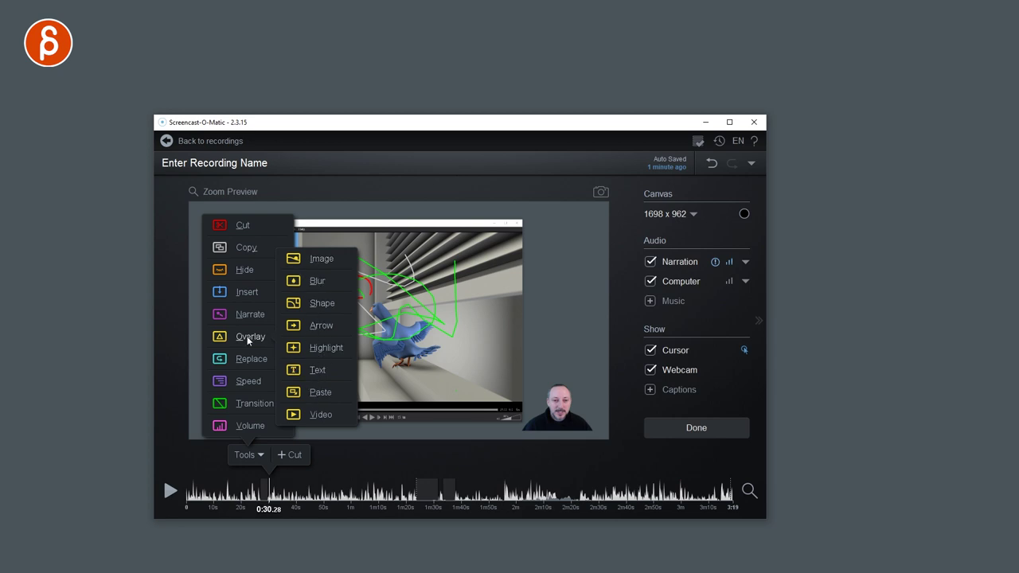
mouse_move(241, 363)
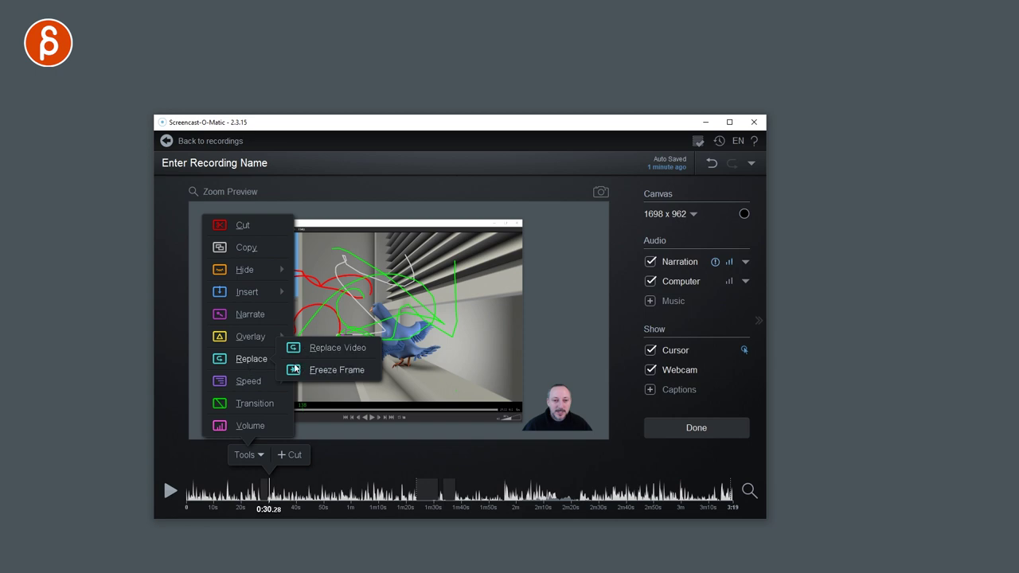
mouse_move(244, 385)
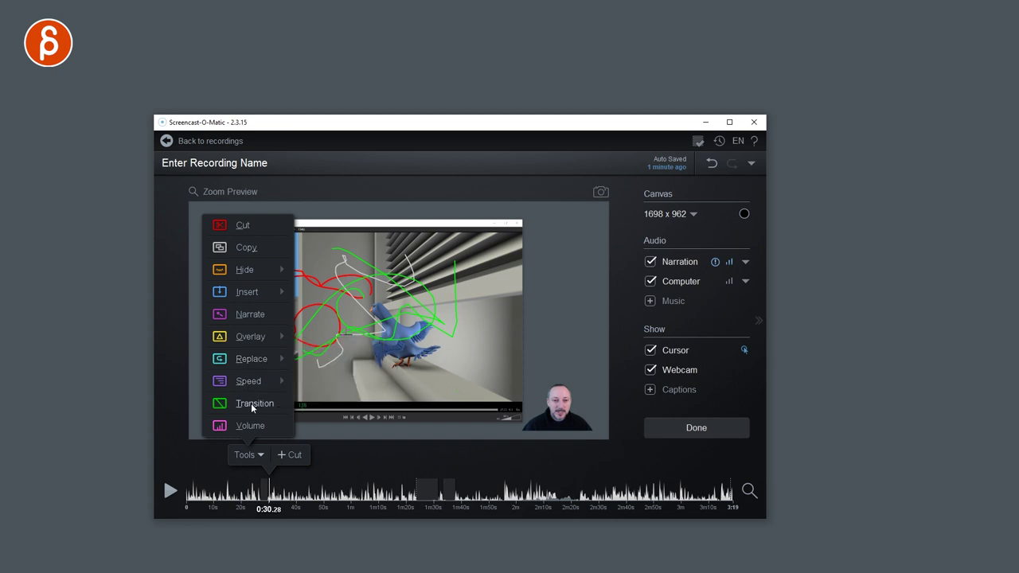
left_click(249, 404)
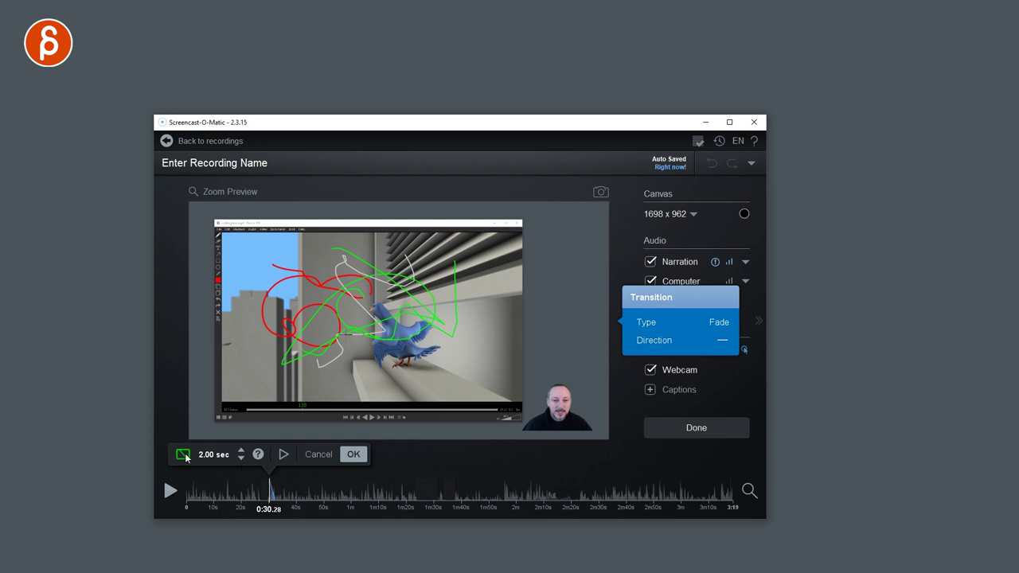
Preview the 2-second transition and keep Fade as its type.
left_click(280, 466)
left_click(718, 323)
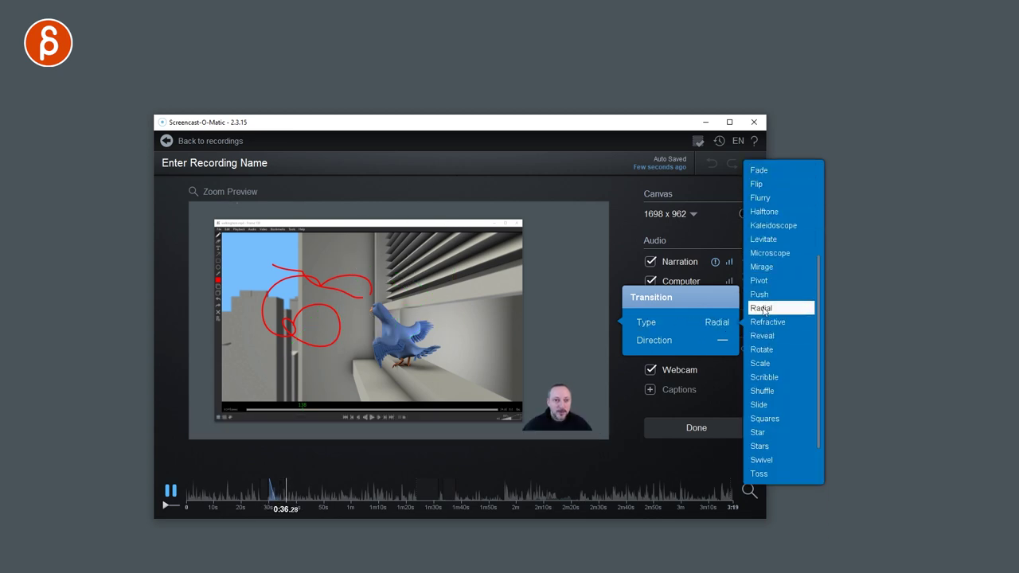
left_click(557, 476)
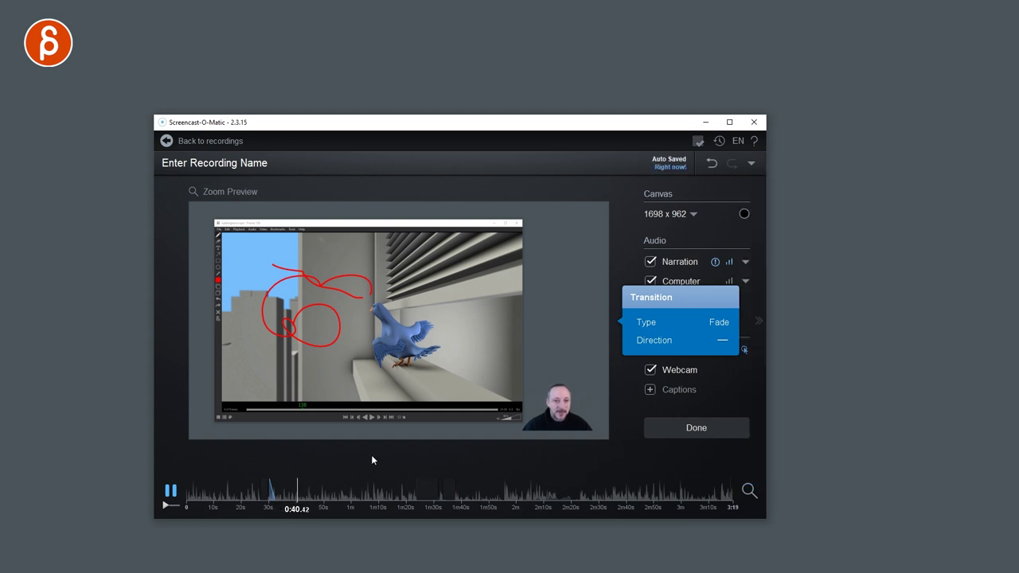
Move the playhead to 2:06 and leave the editor.
left_click_drag(323, 478, 633, 487)
left_click(532, 495)
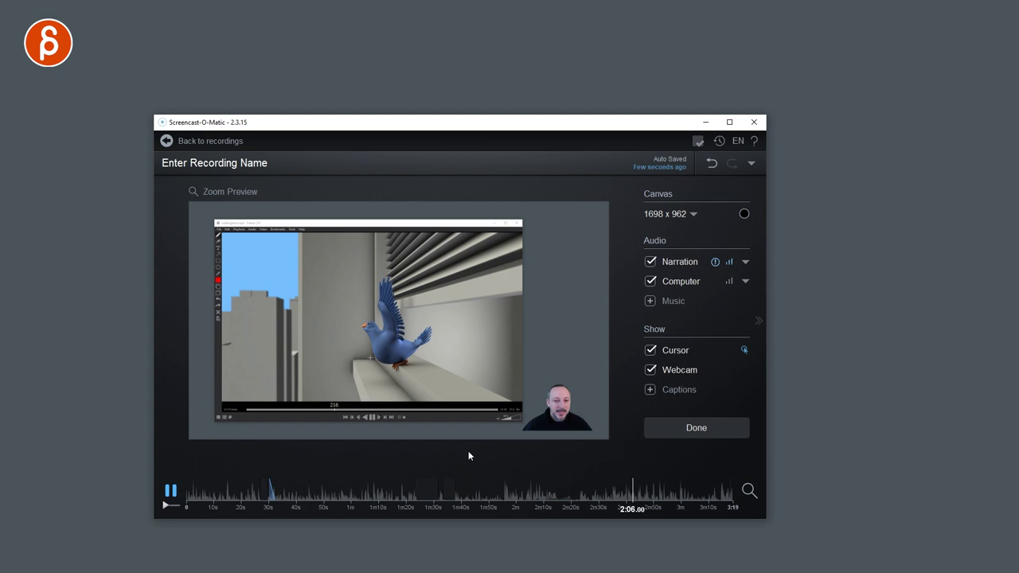
left_click(676, 430)
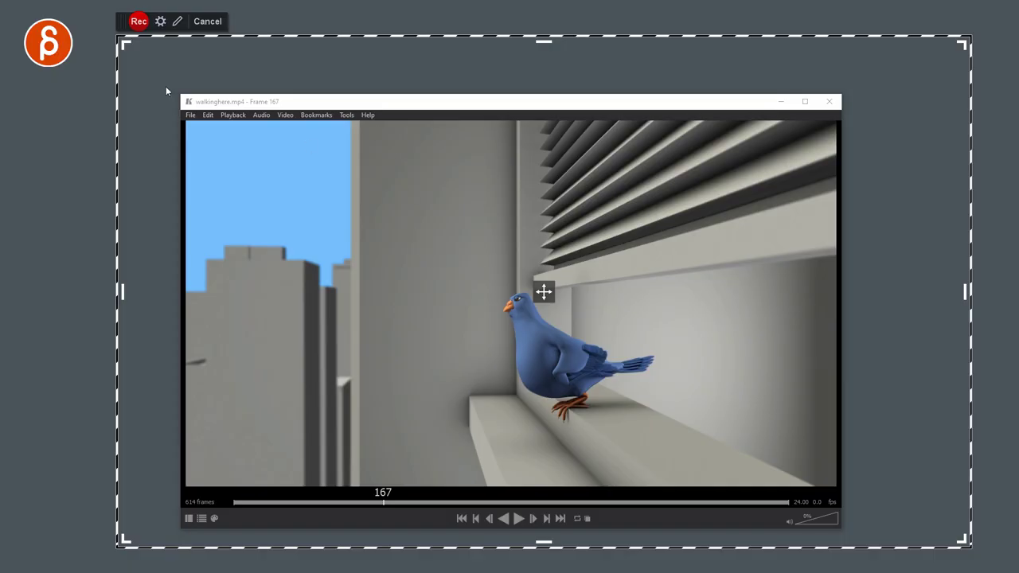
Start recording at pigeon frame 140, turn on Draw & Zoom, zoom in and dot the eye green.
left_click(138, 22)
left_click(364, 502)
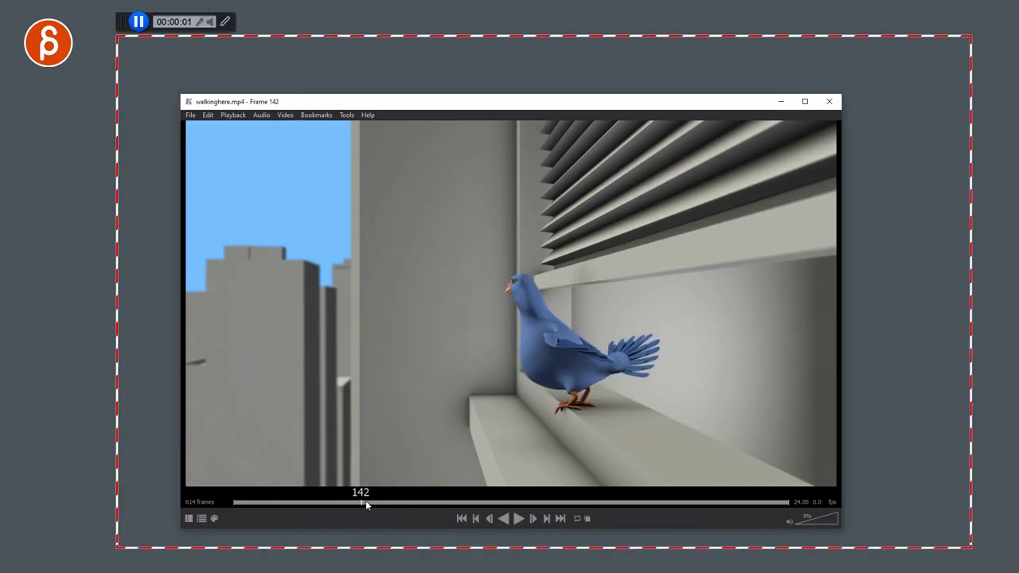
left_click(227, 20)
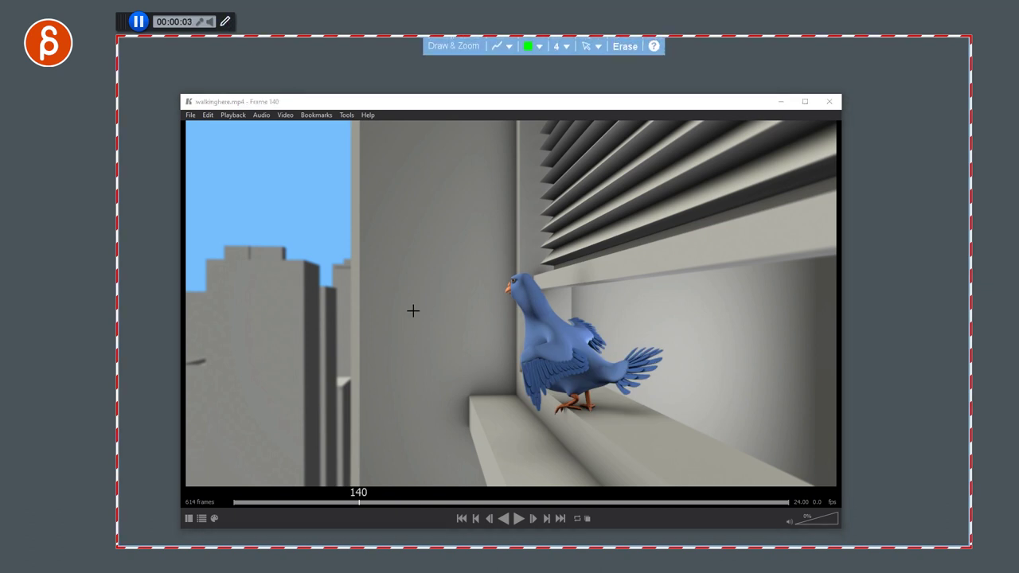
scroll(478, 317, "up", 3)
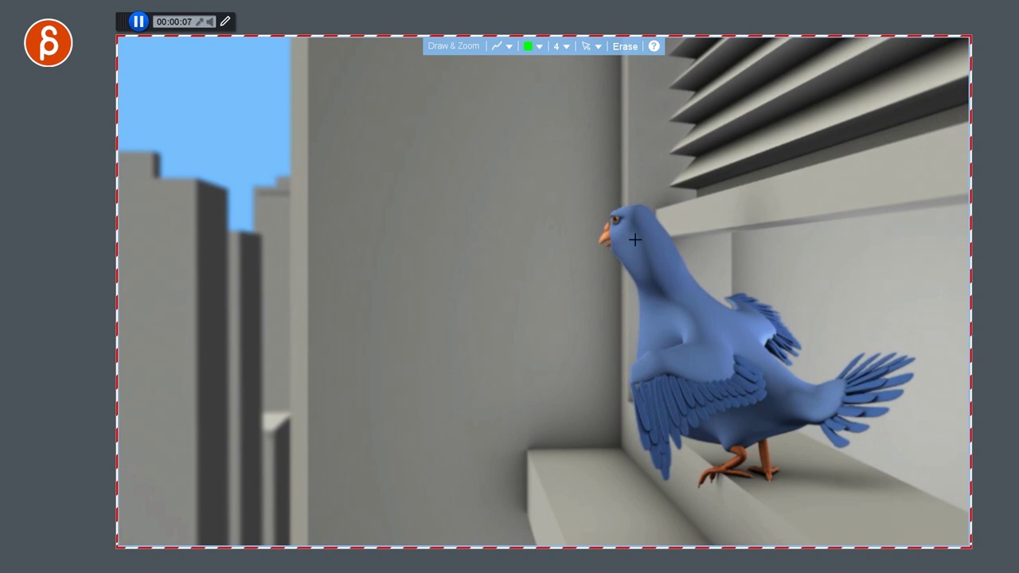
left_click(617, 218)
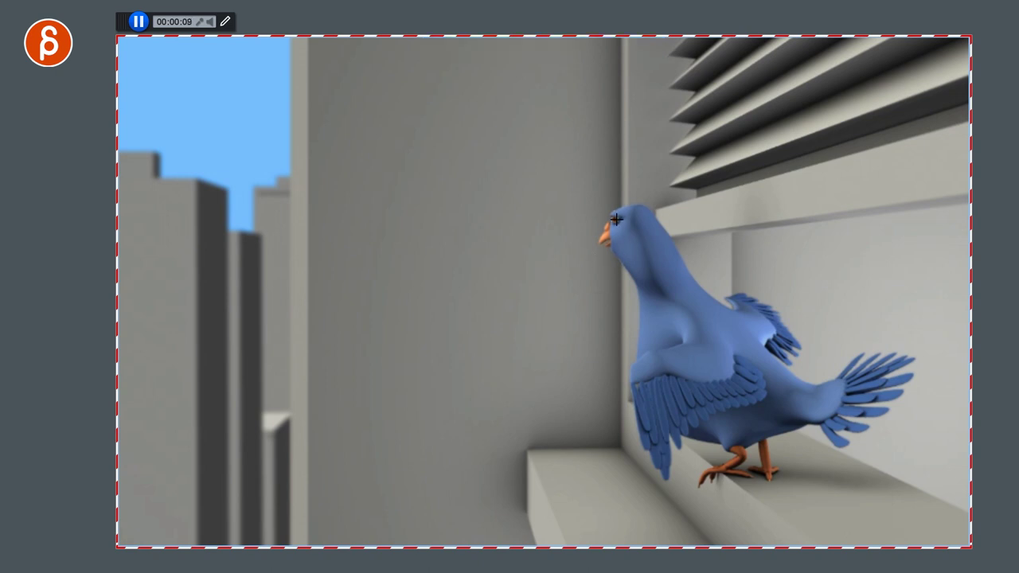
Zoom further, erase the dot, draw a green zigzag, exit drawing and pause at 0:31.86.
scroll(614, 223, "up", 3)
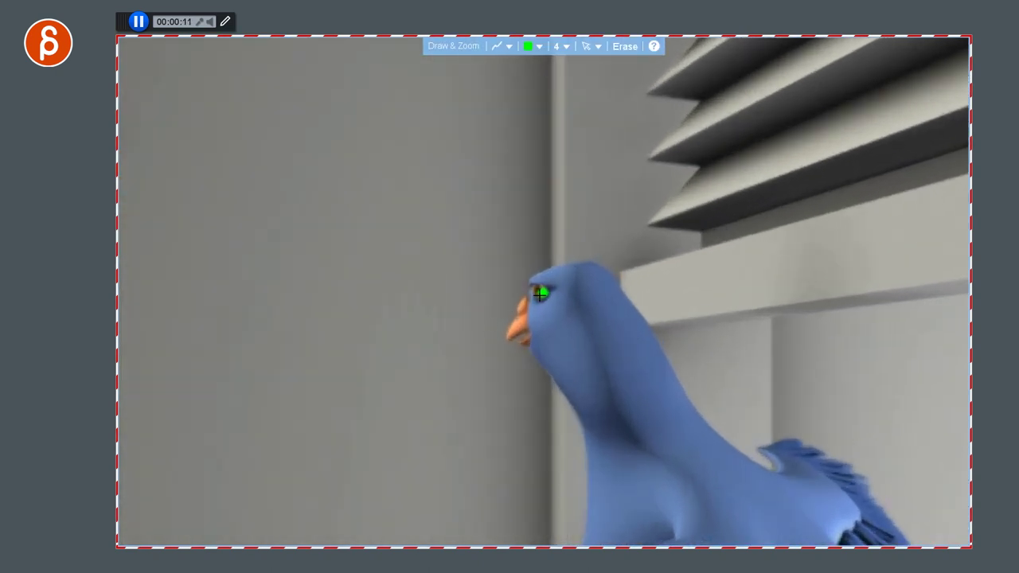
scroll(541, 293, "up", 2)
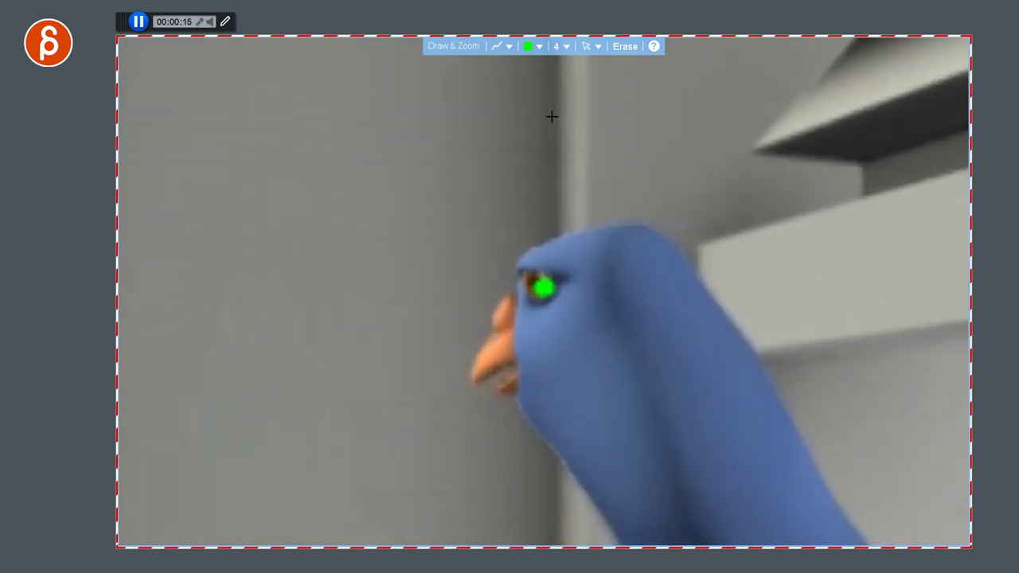
left_click(641, 47)
mouse_move(610, 211)
left_mouse_down()
mouse_move(610, 312)
mouse_move(384, 386)
left_mouse_up()
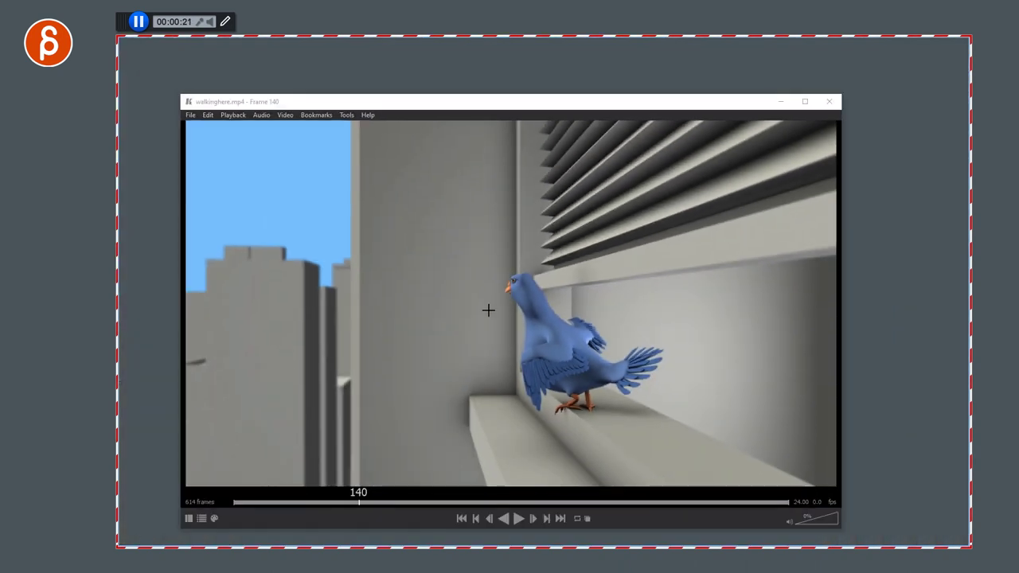
right_click(489, 311)
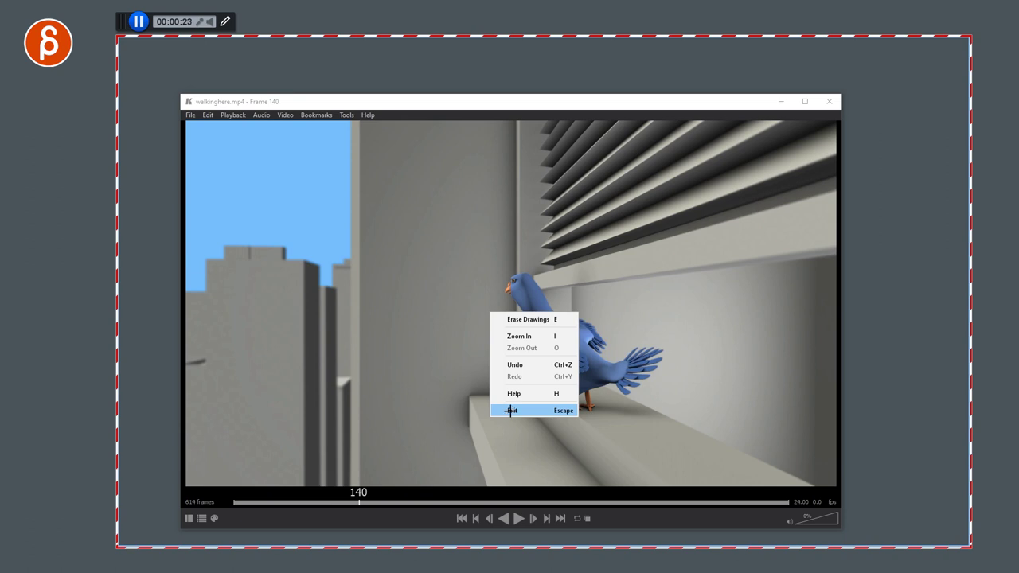
left_click(511, 410)
left_click(225, 23)
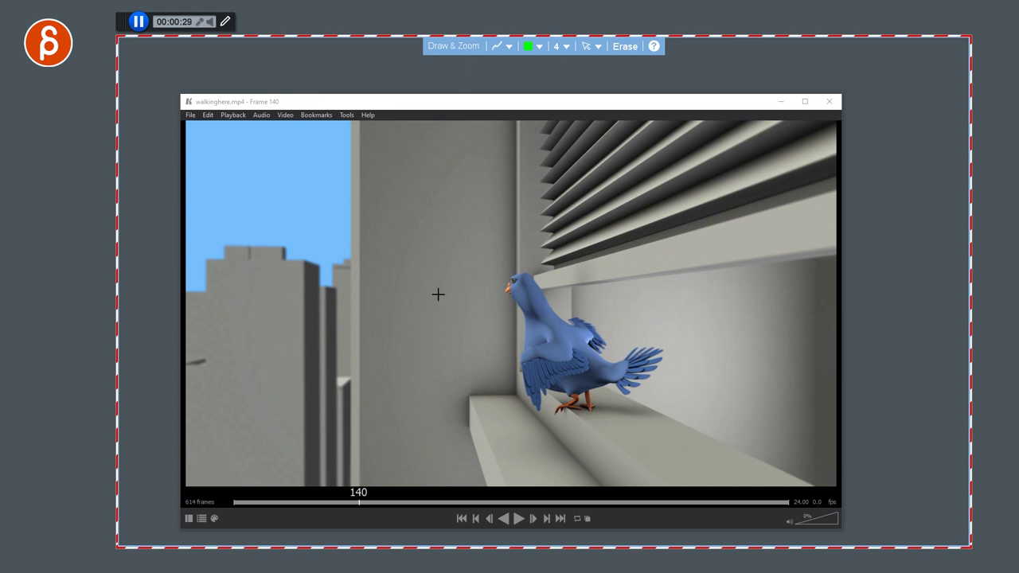
left_click(225, 23)
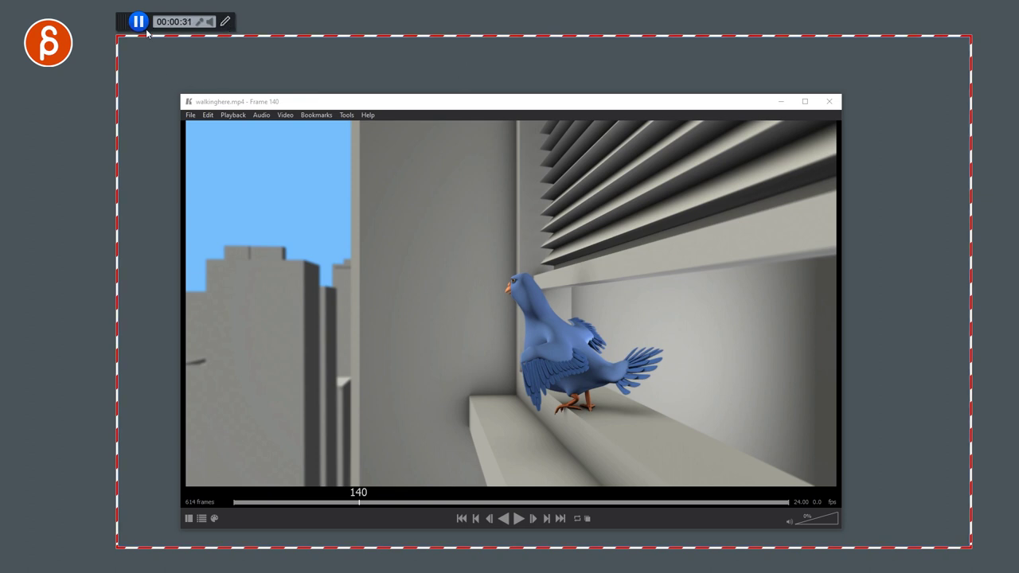
left_click(139, 22)
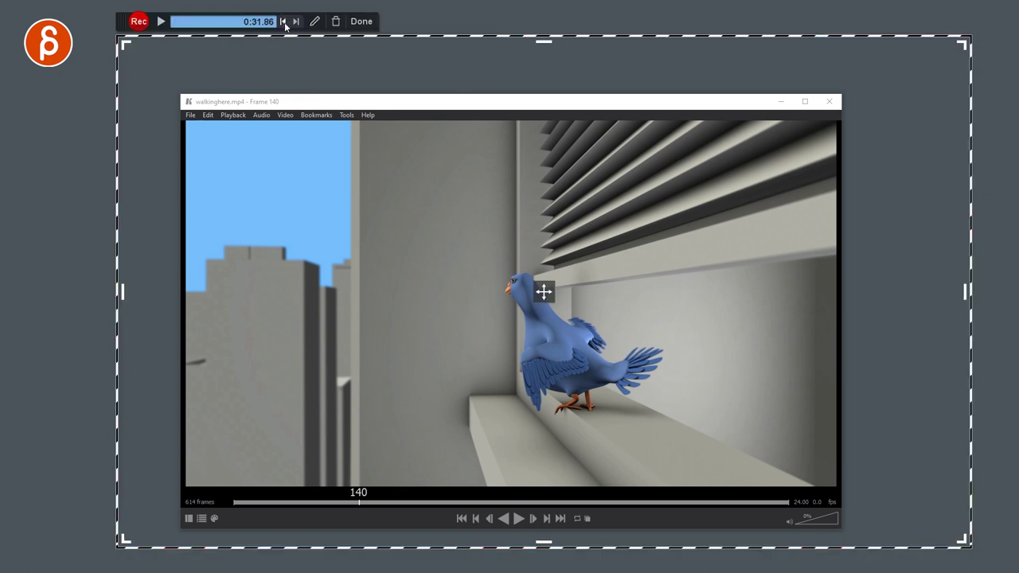
Finish the capture, publish it as Recording #456.mp4, and send the export to the background.
left_click(360, 22)
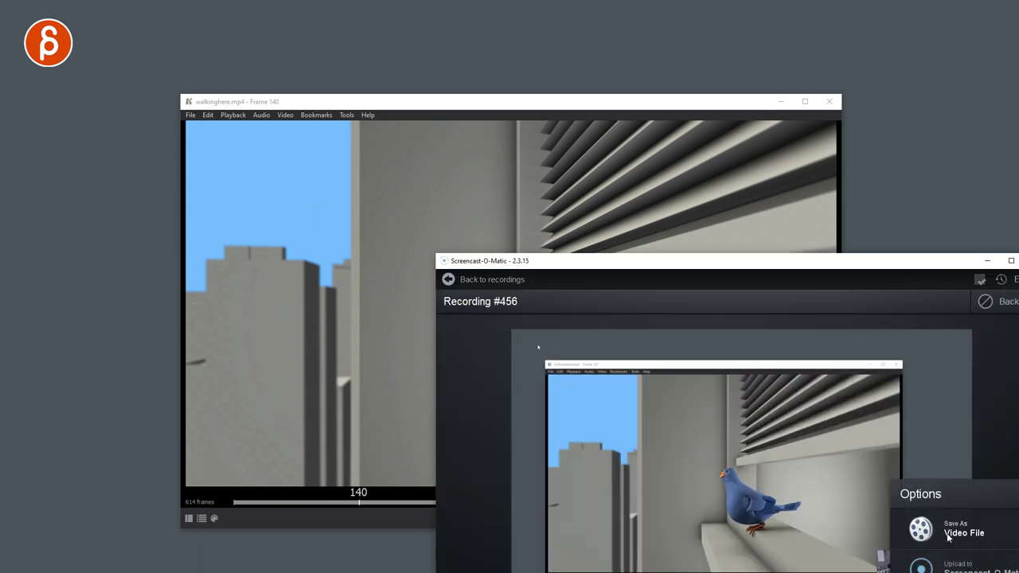
left_click(954, 549)
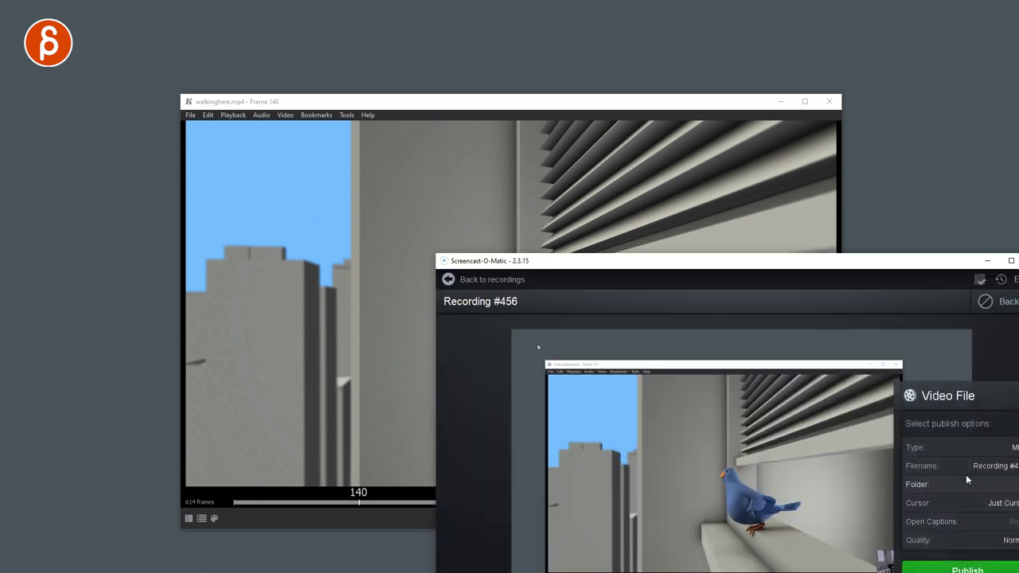
left_click(960, 567)
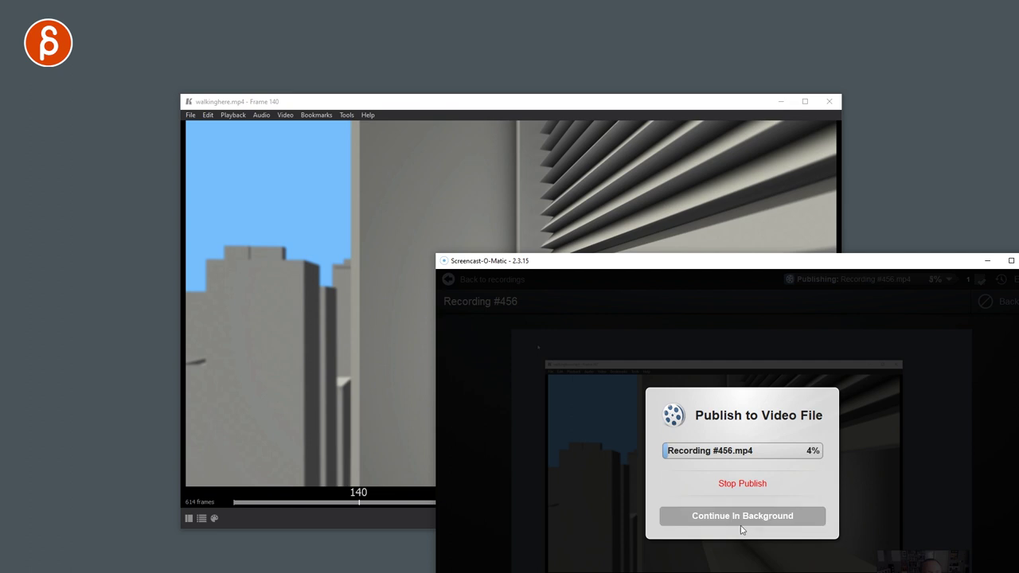
left_click(734, 517)
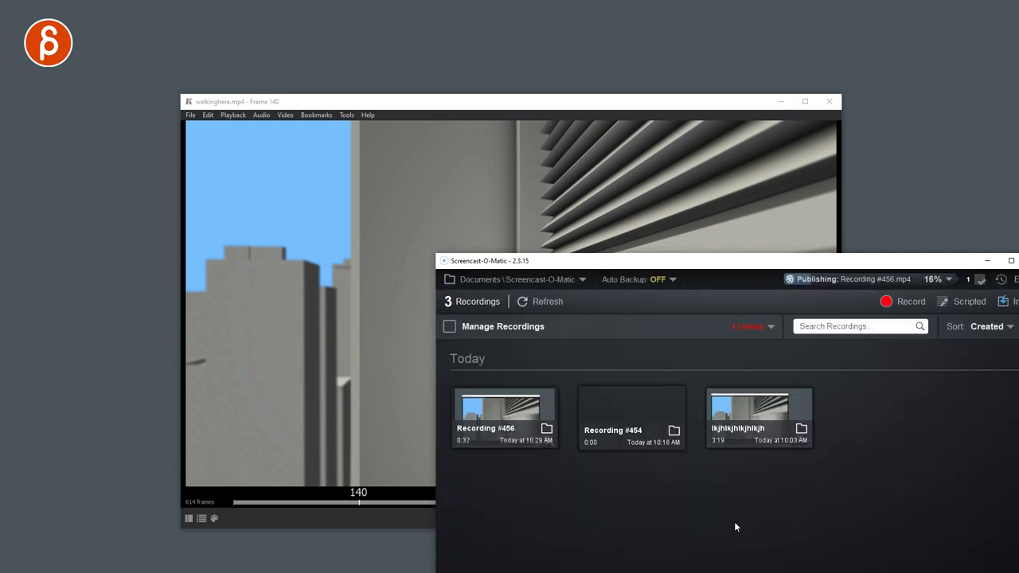
Launch a new recorder and set Zoom on double-click to No in Preferences.
left_click(880, 301)
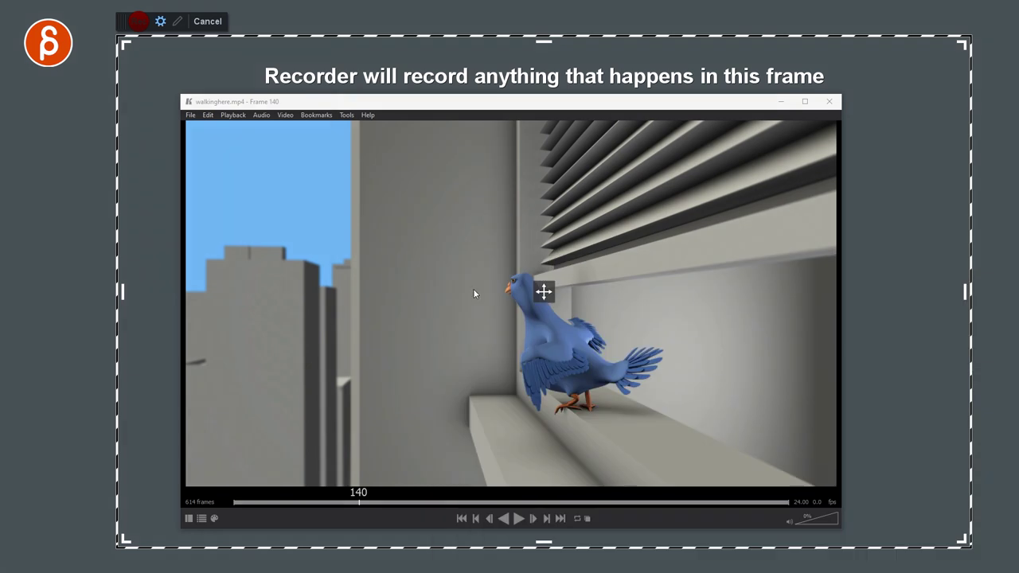
left_click(160, 20)
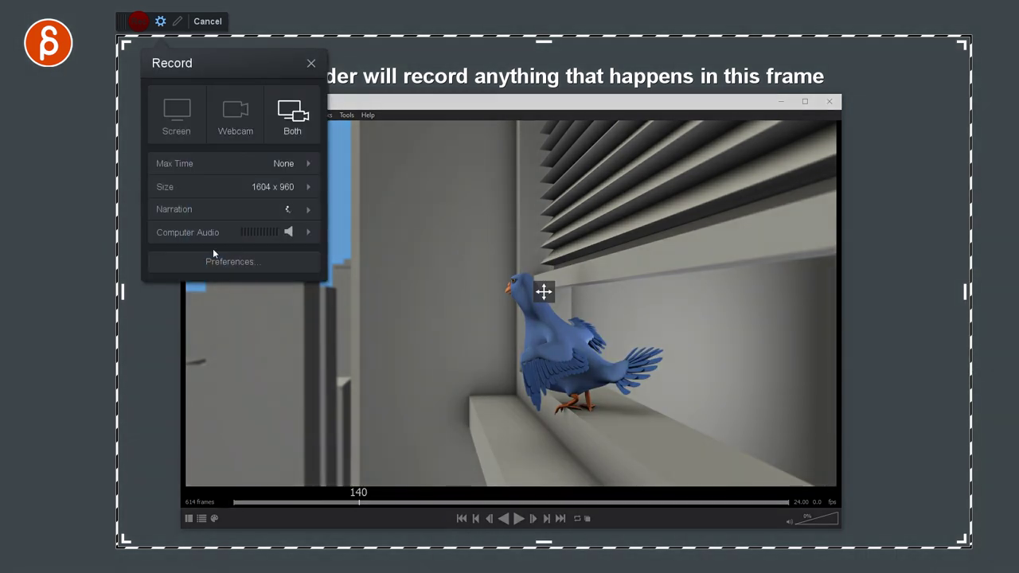
left_click(236, 274)
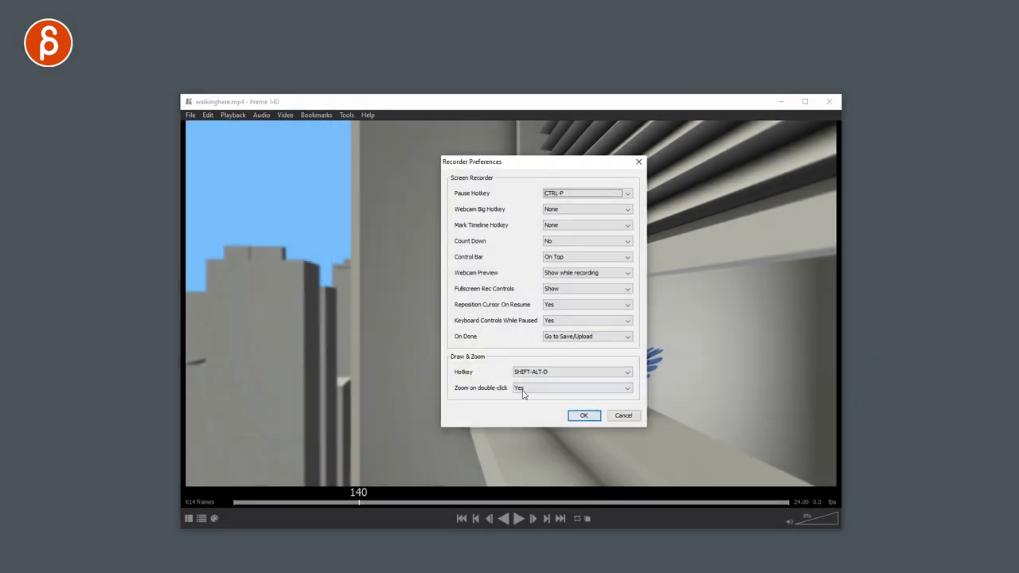
left_click(522, 389)
left_click(523, 404)
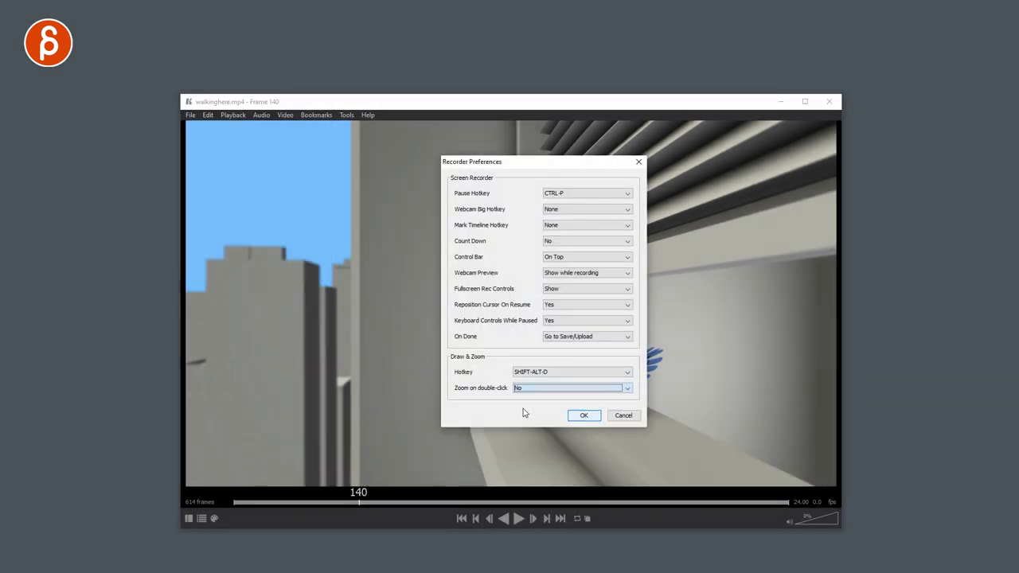
left_click(584, 415)
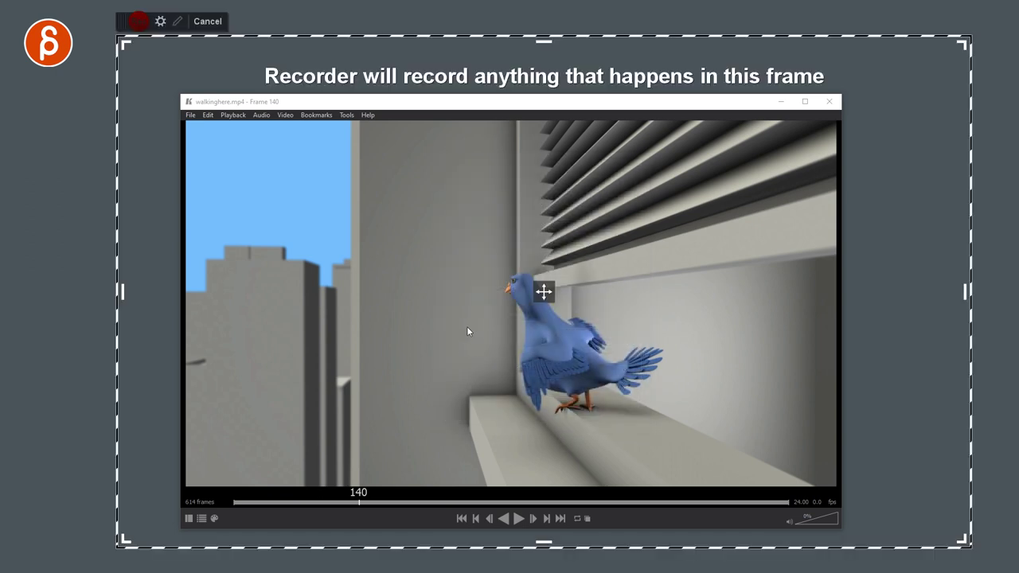